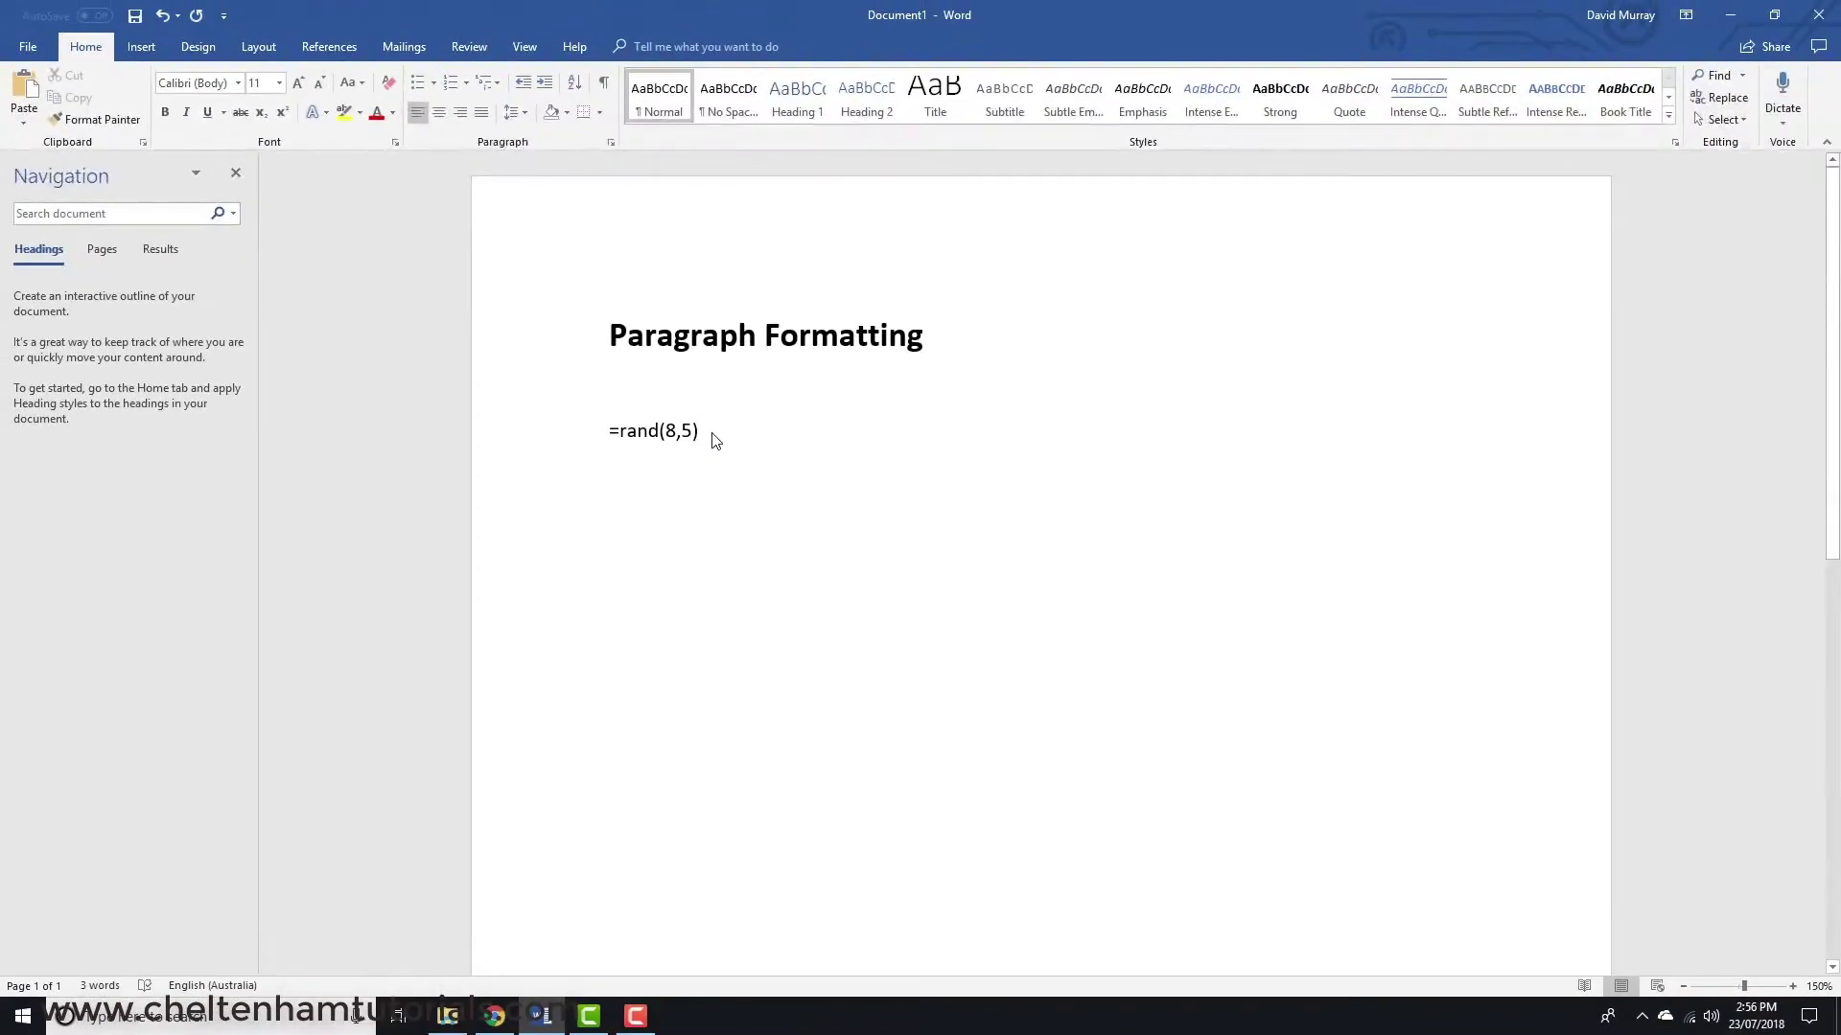
Step: Expand =rand(8,5) into eight sample paragraphs (629 words) and return to the top
key("Return")
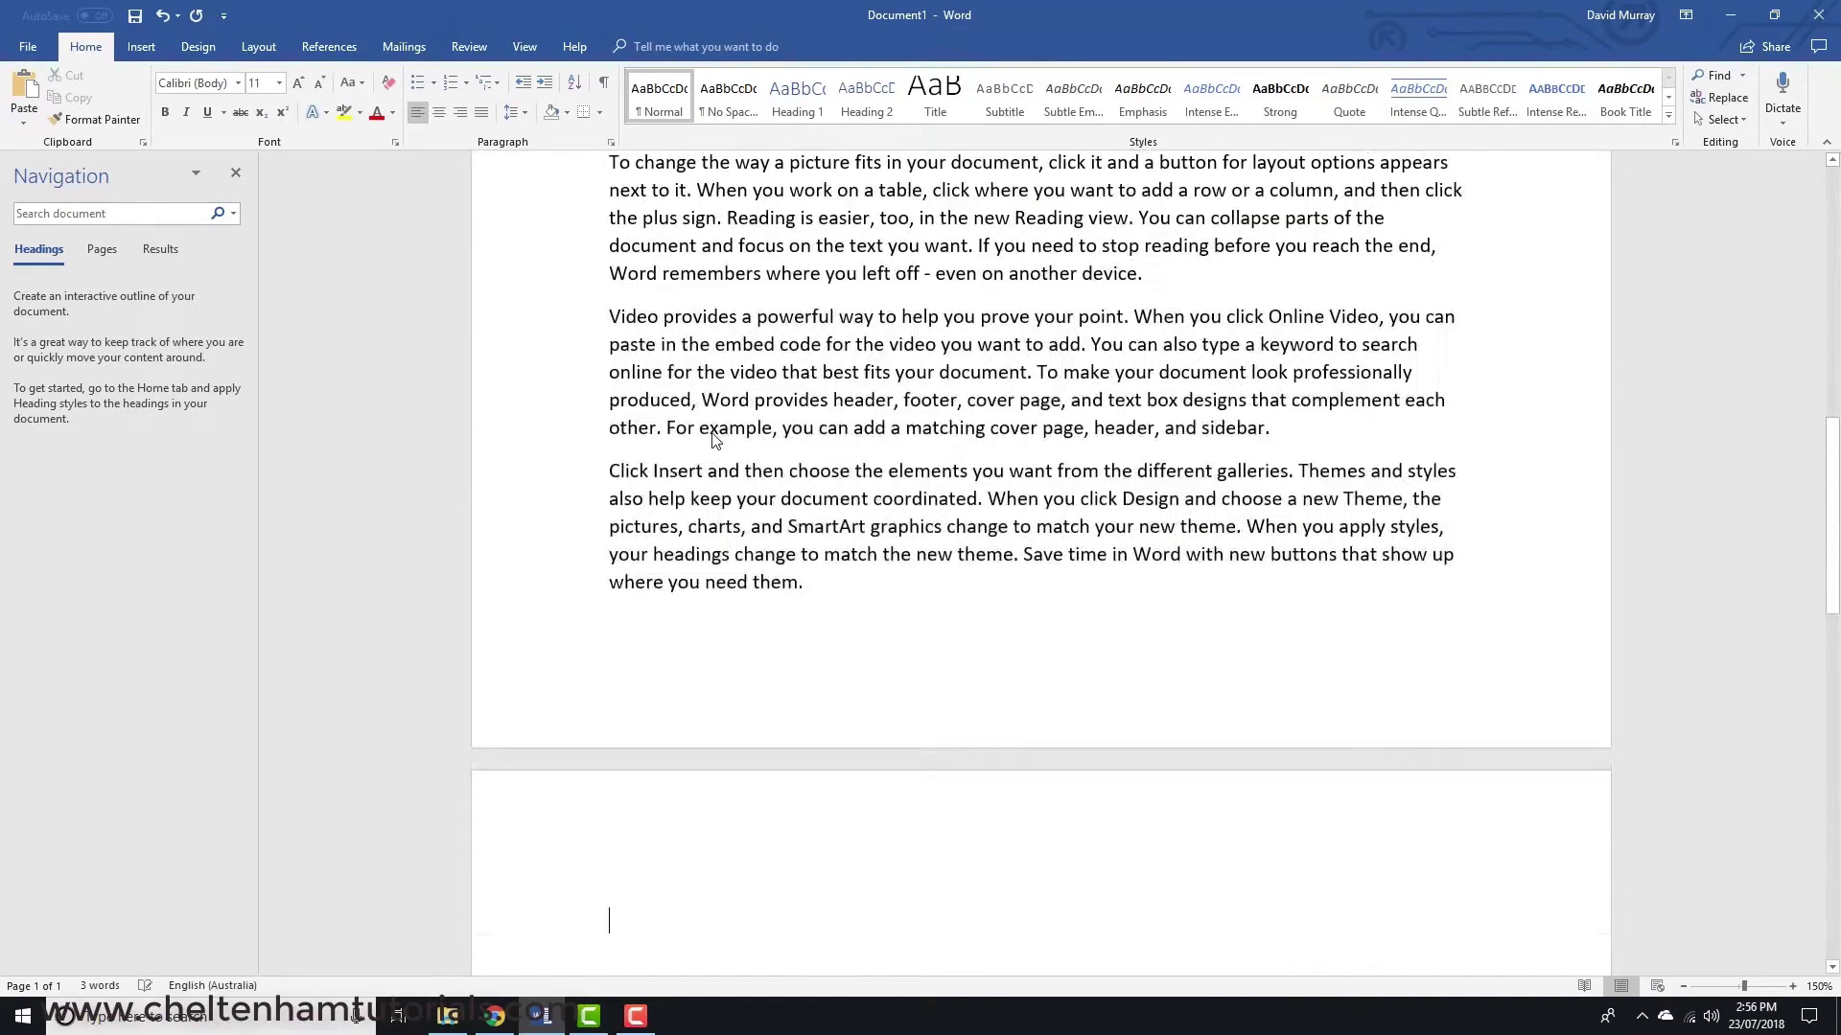
scroll(714, 440, "up", 20)
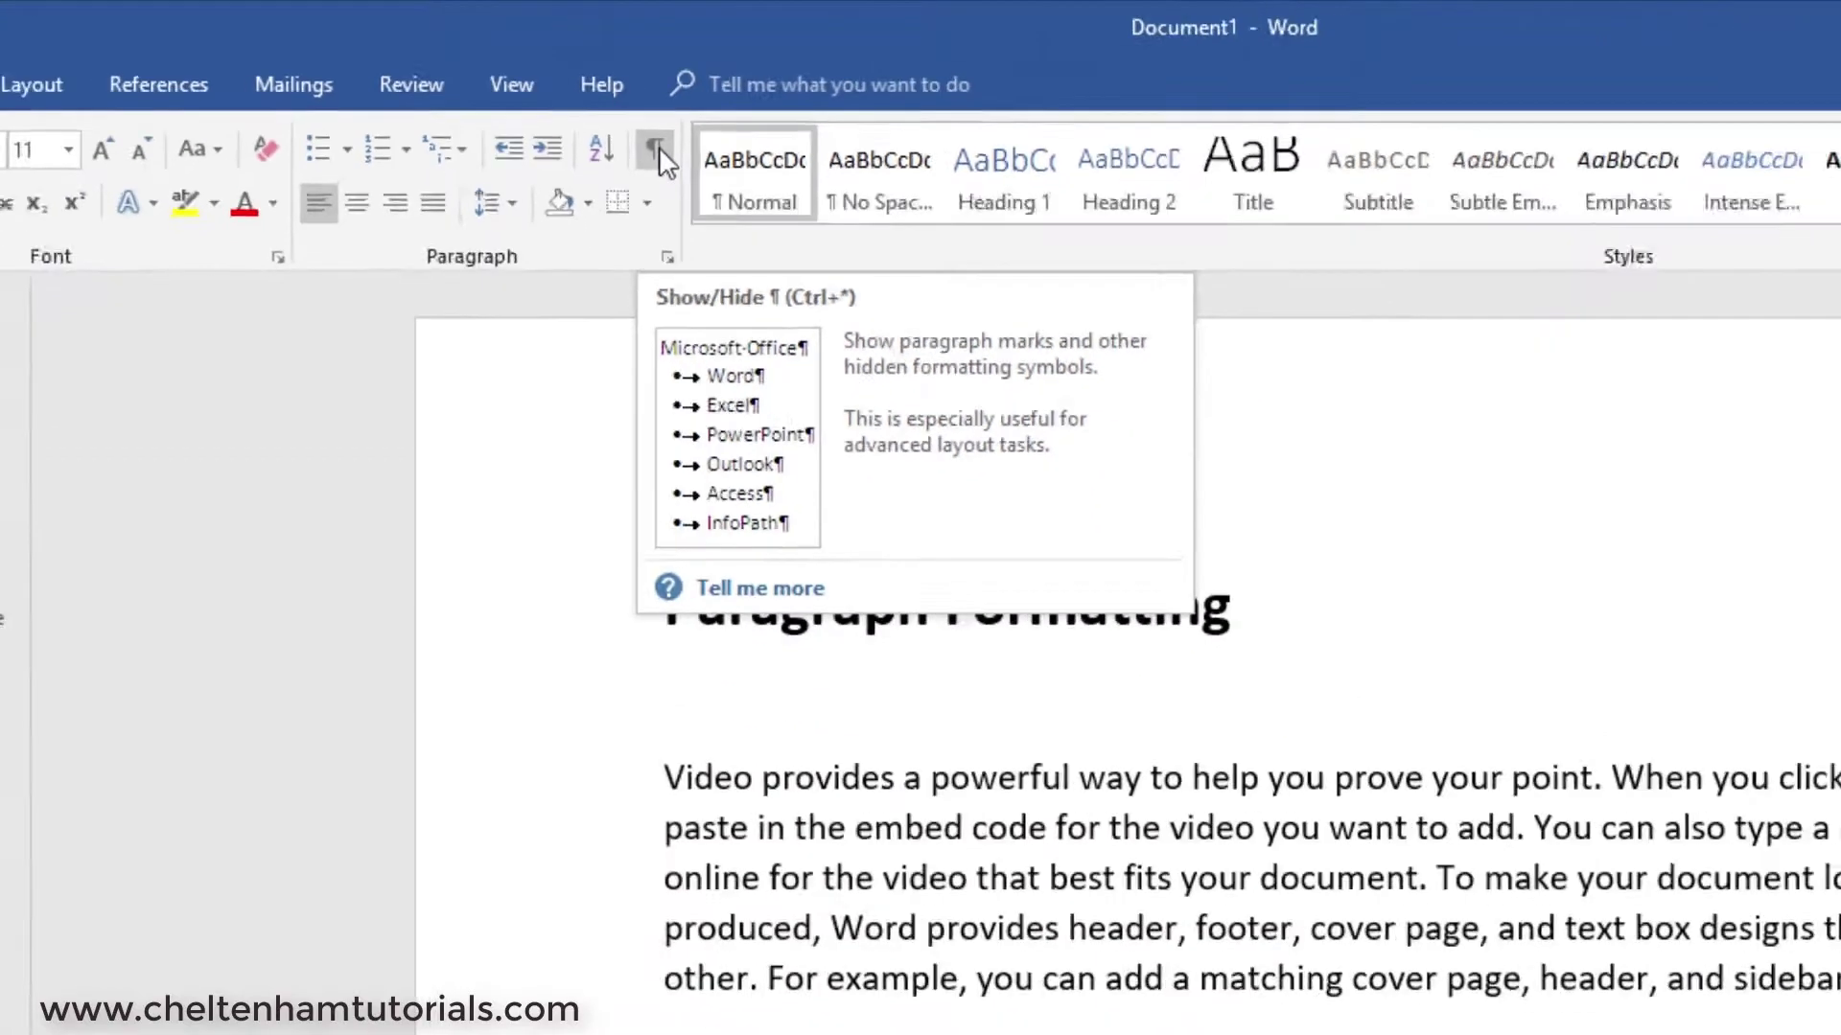
Step: Show formatting marks, then select the first paragraph's mark and the whole first paragraph
left_click(916, 288)
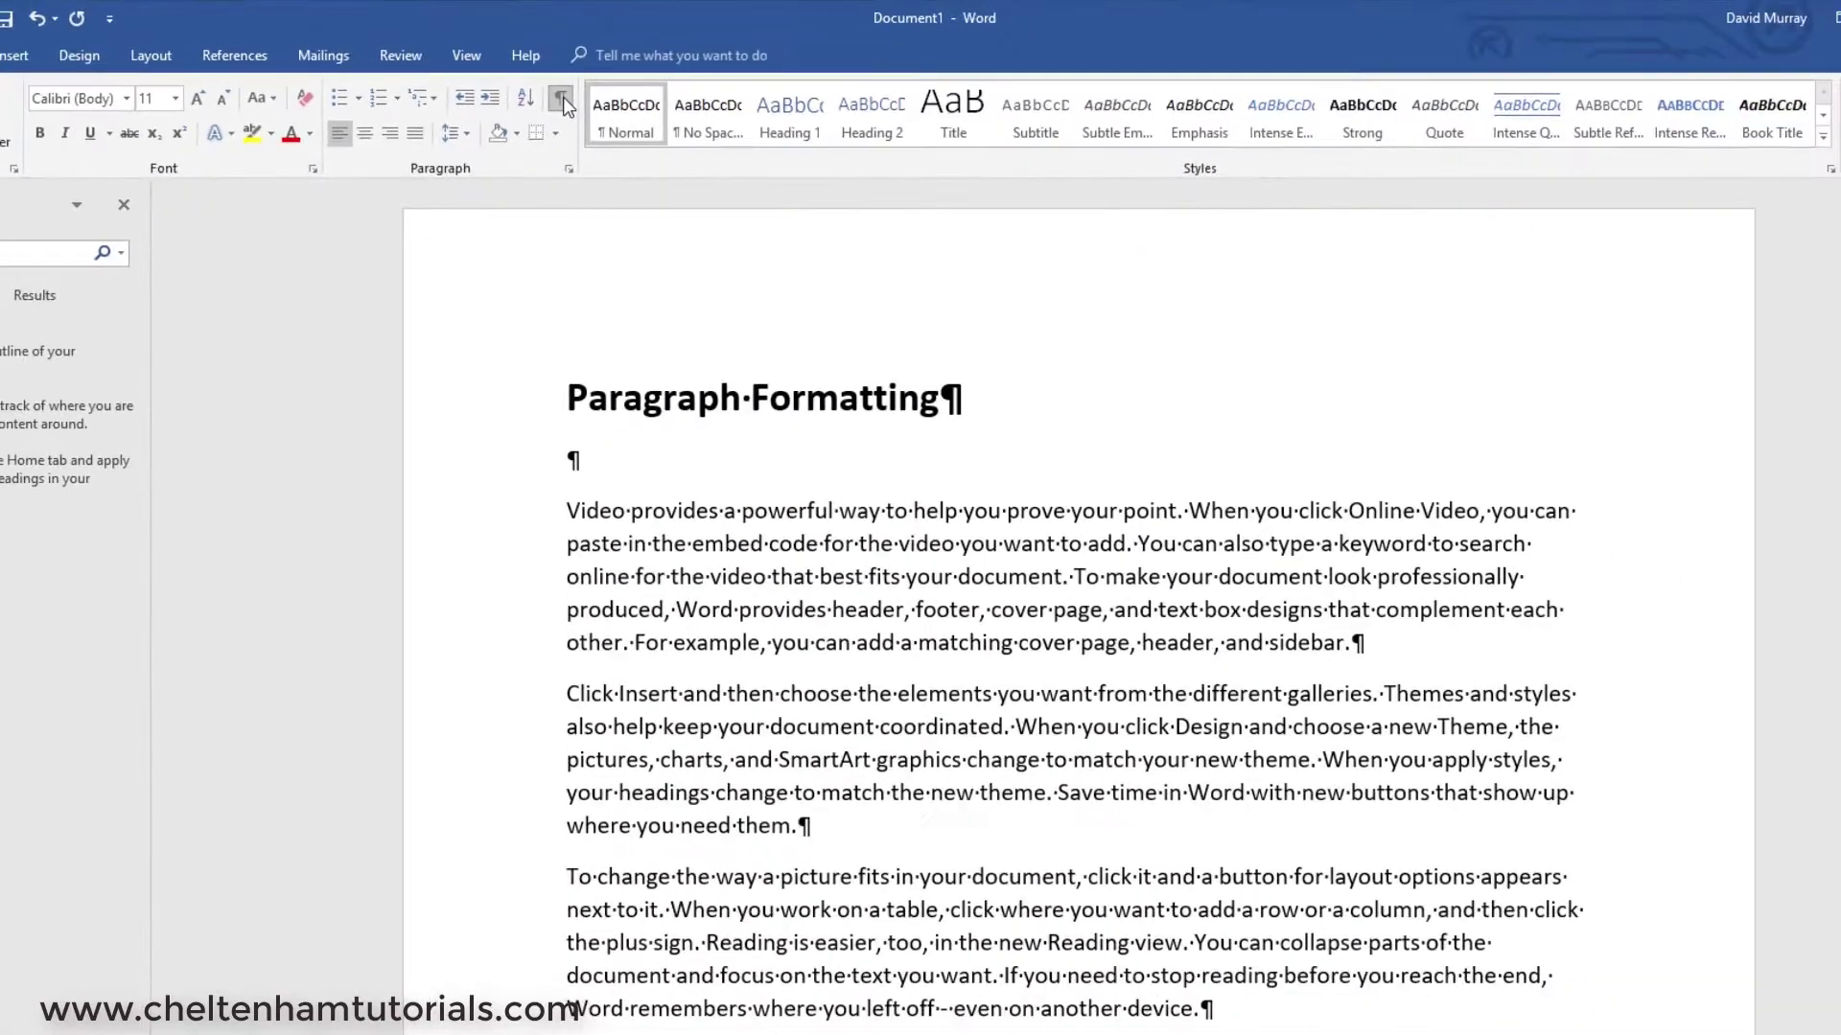
double_click(1355, 643)
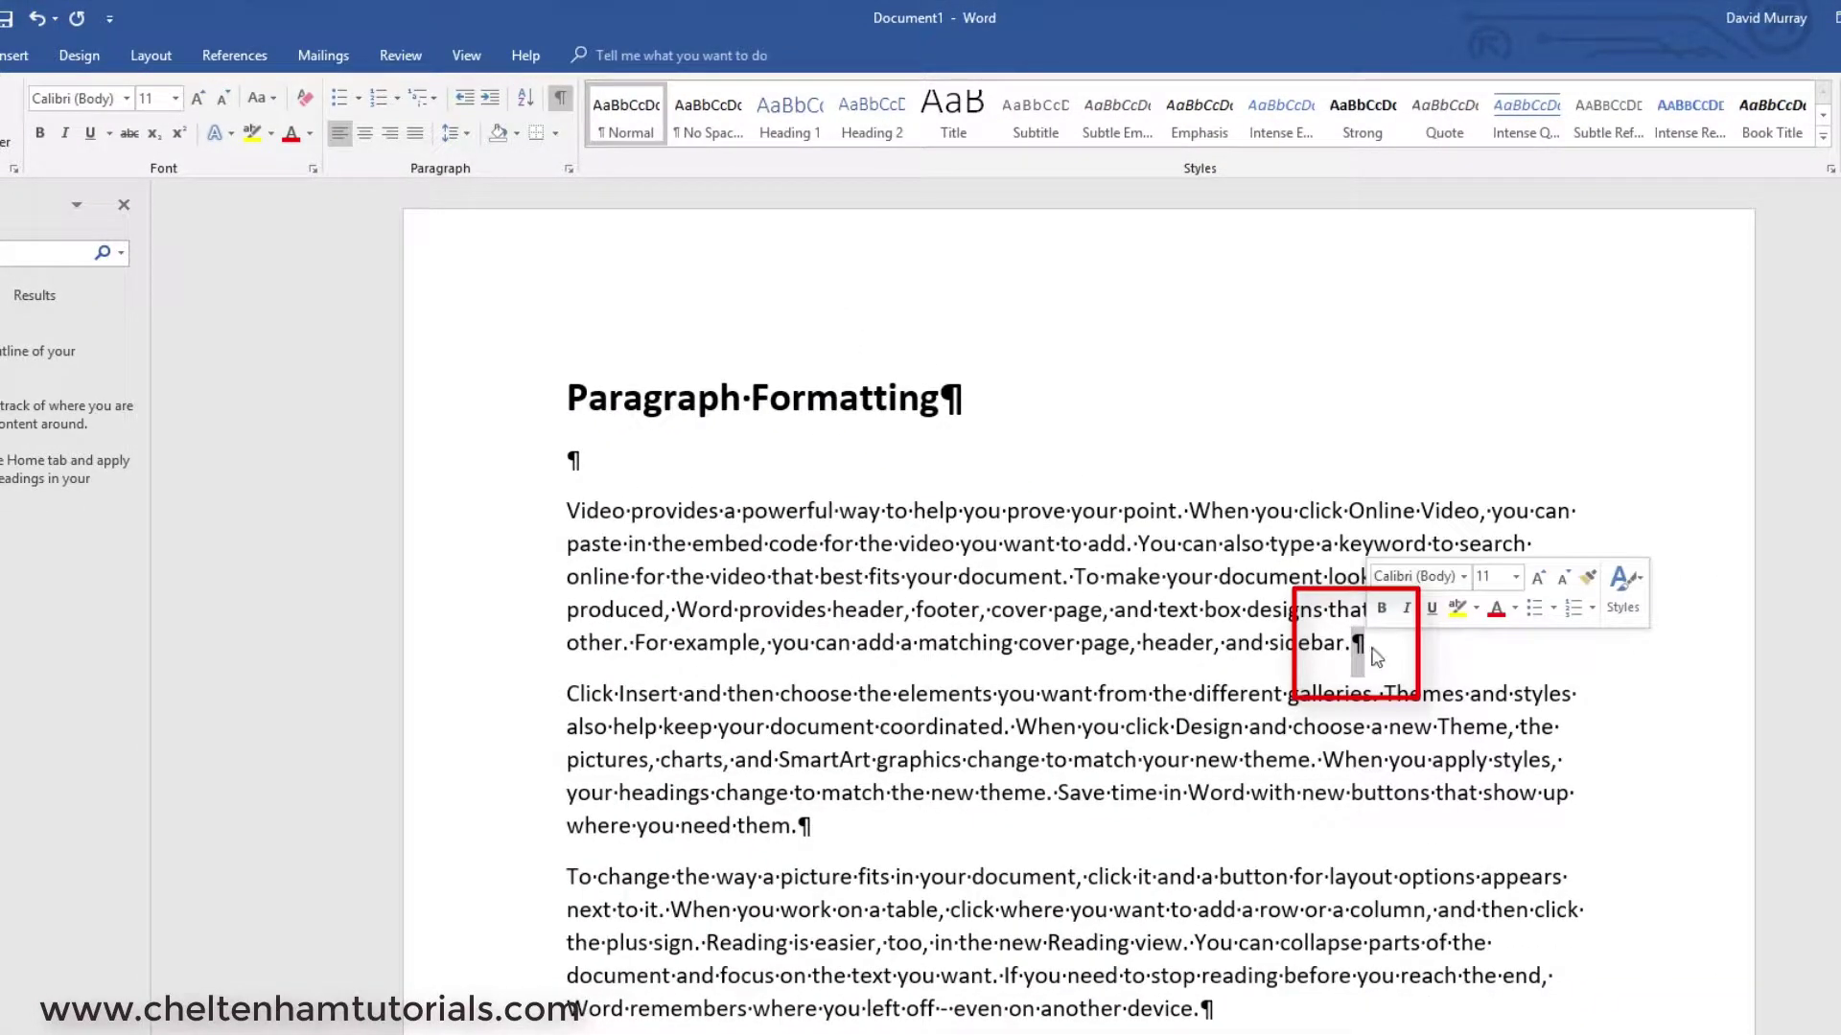
left_click(1375, 656)
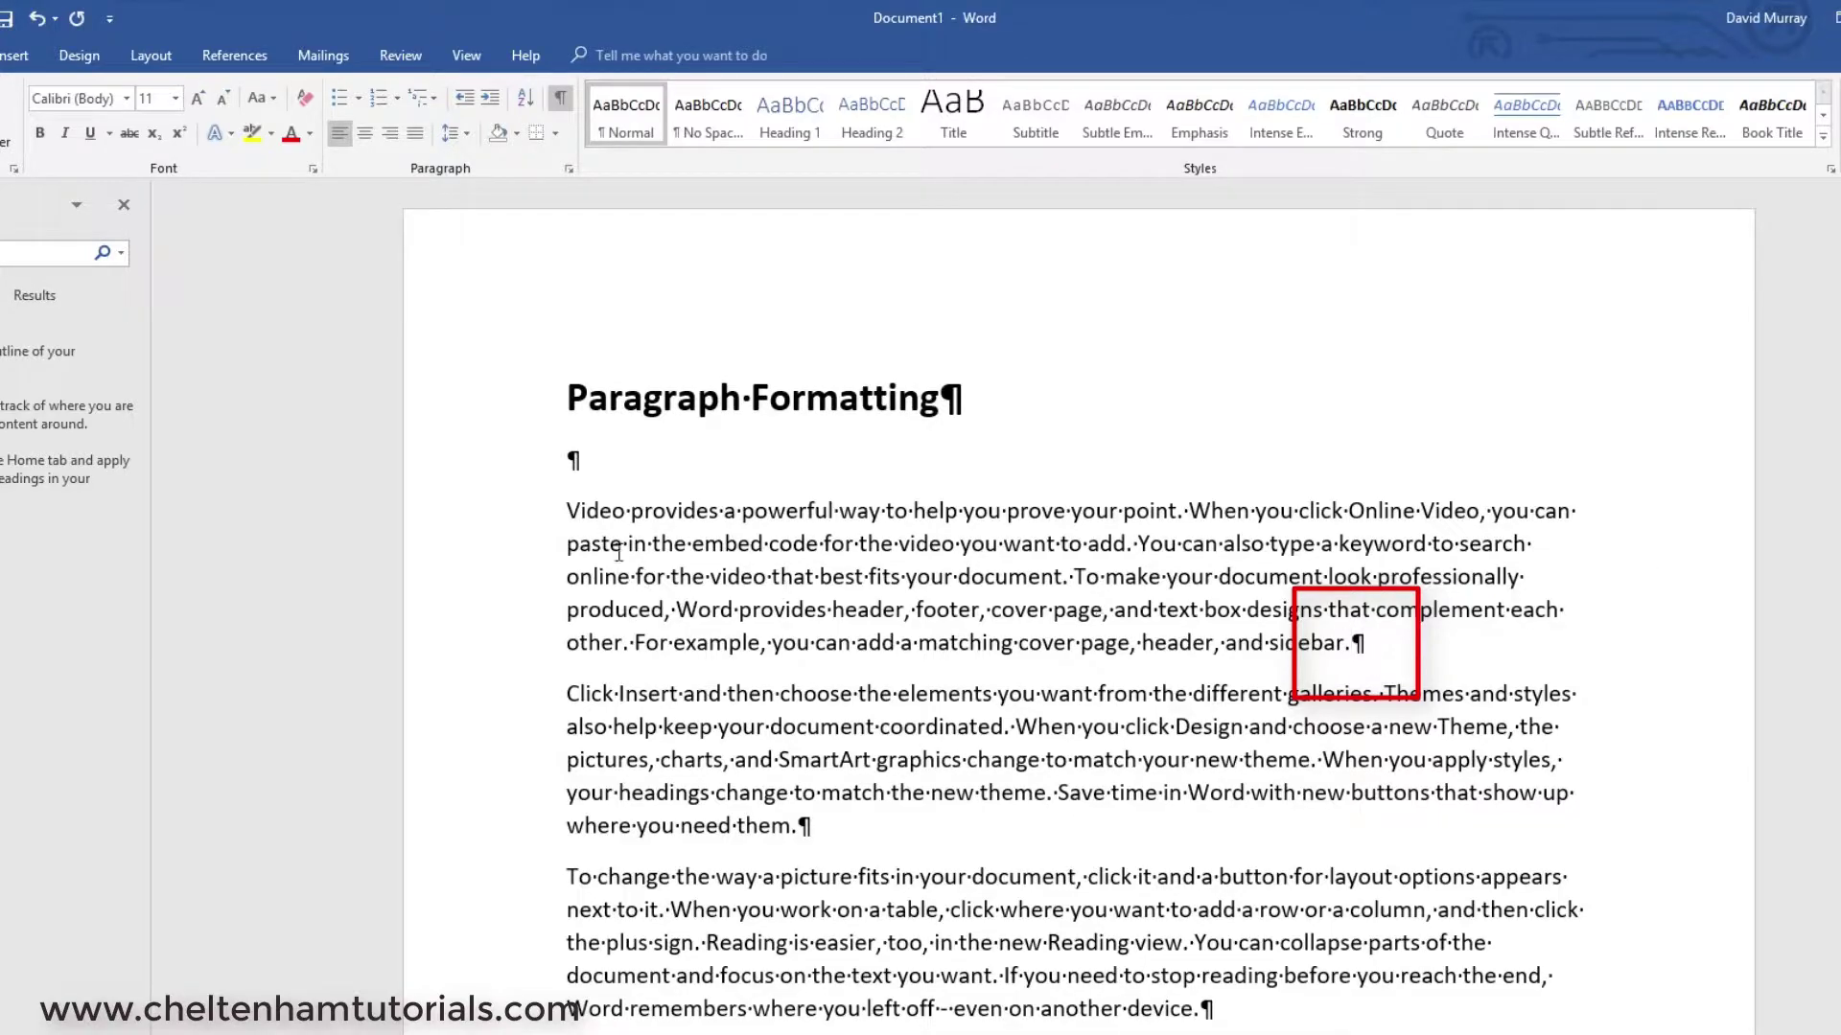
double_click(417, 552)
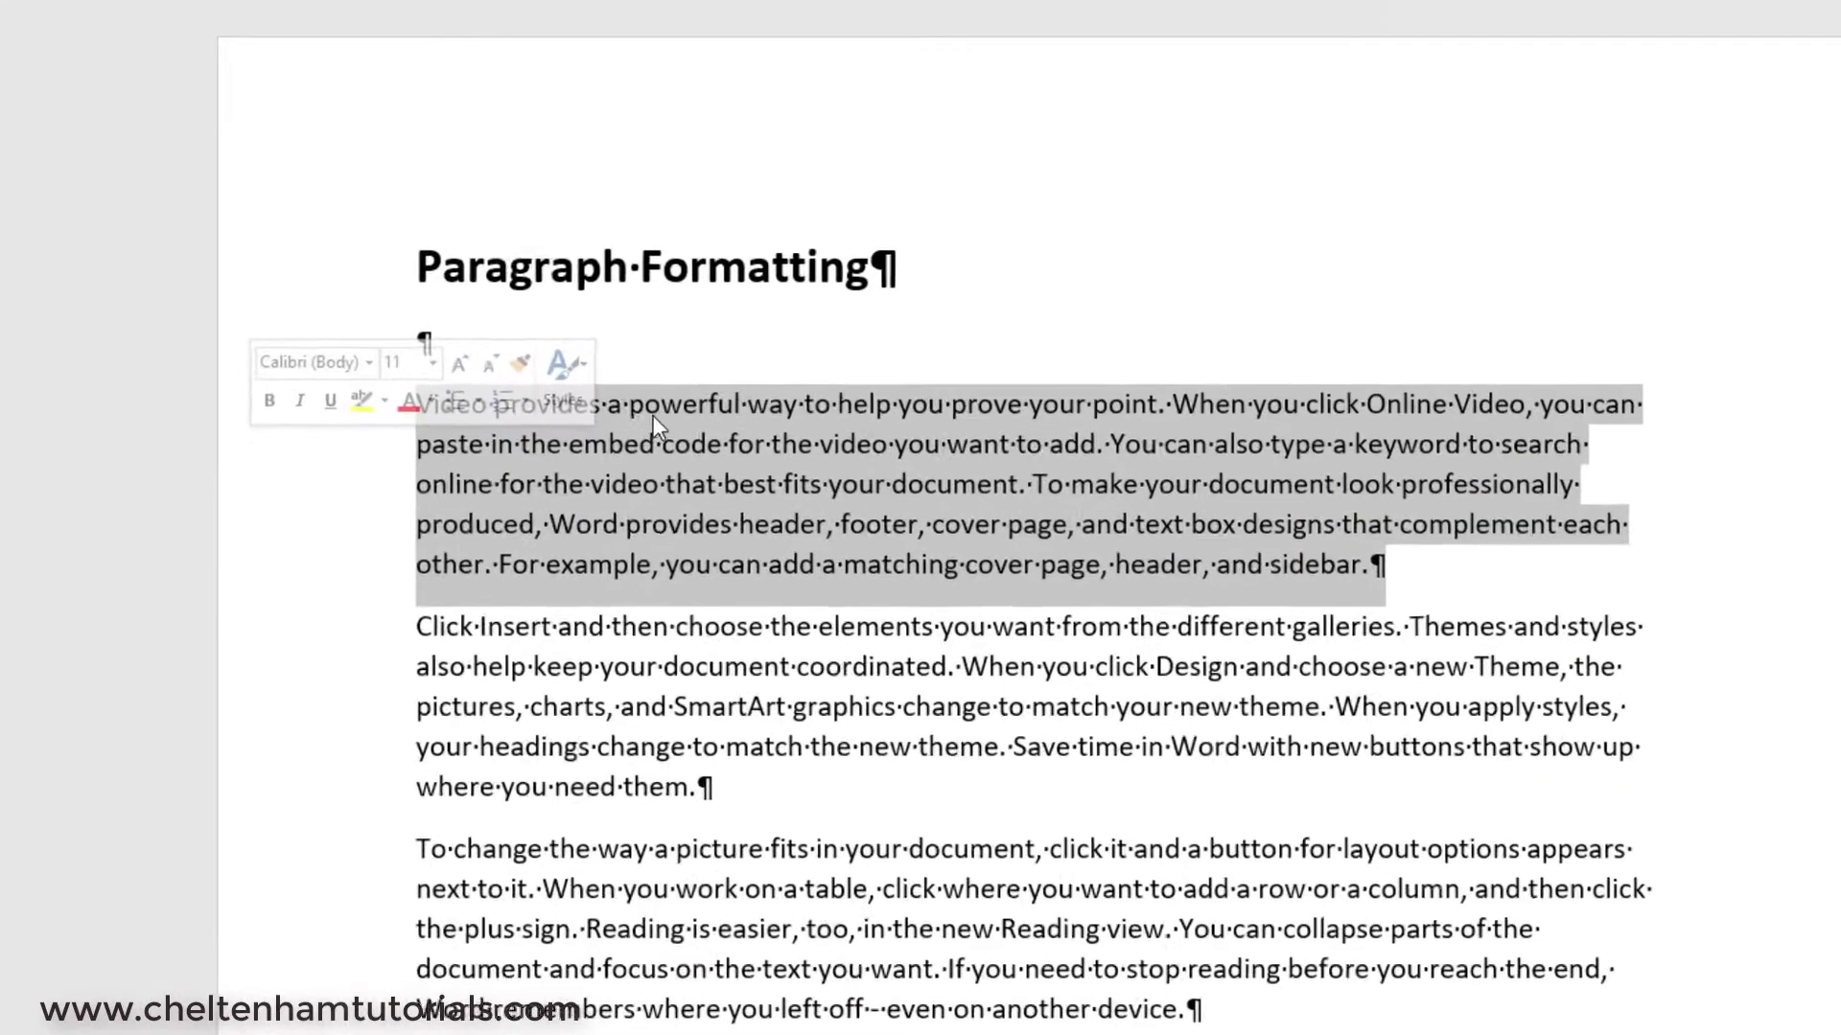
left_click(714, 524)
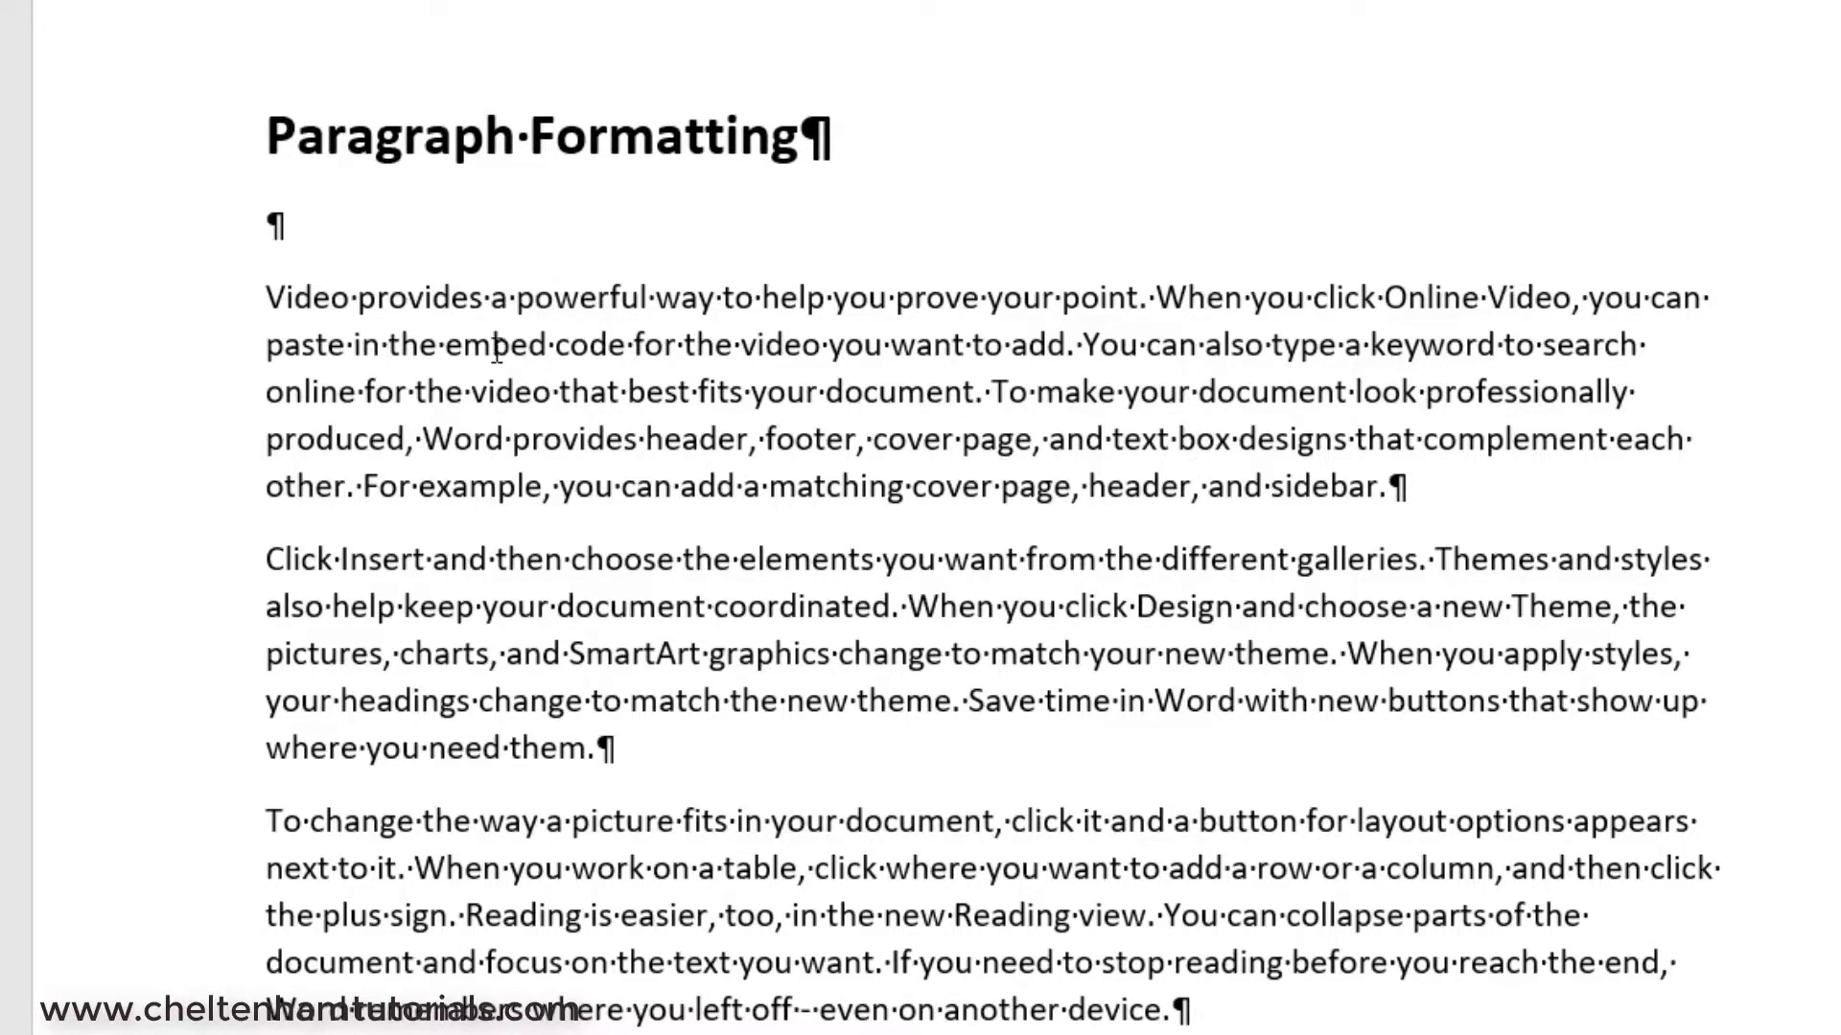
Step: Select the paragraph mark after 'sidebar.', then toggle formatting marks off and back on
left_click(268, 299)
left_click_drag(1390, 484, 1424, 489)
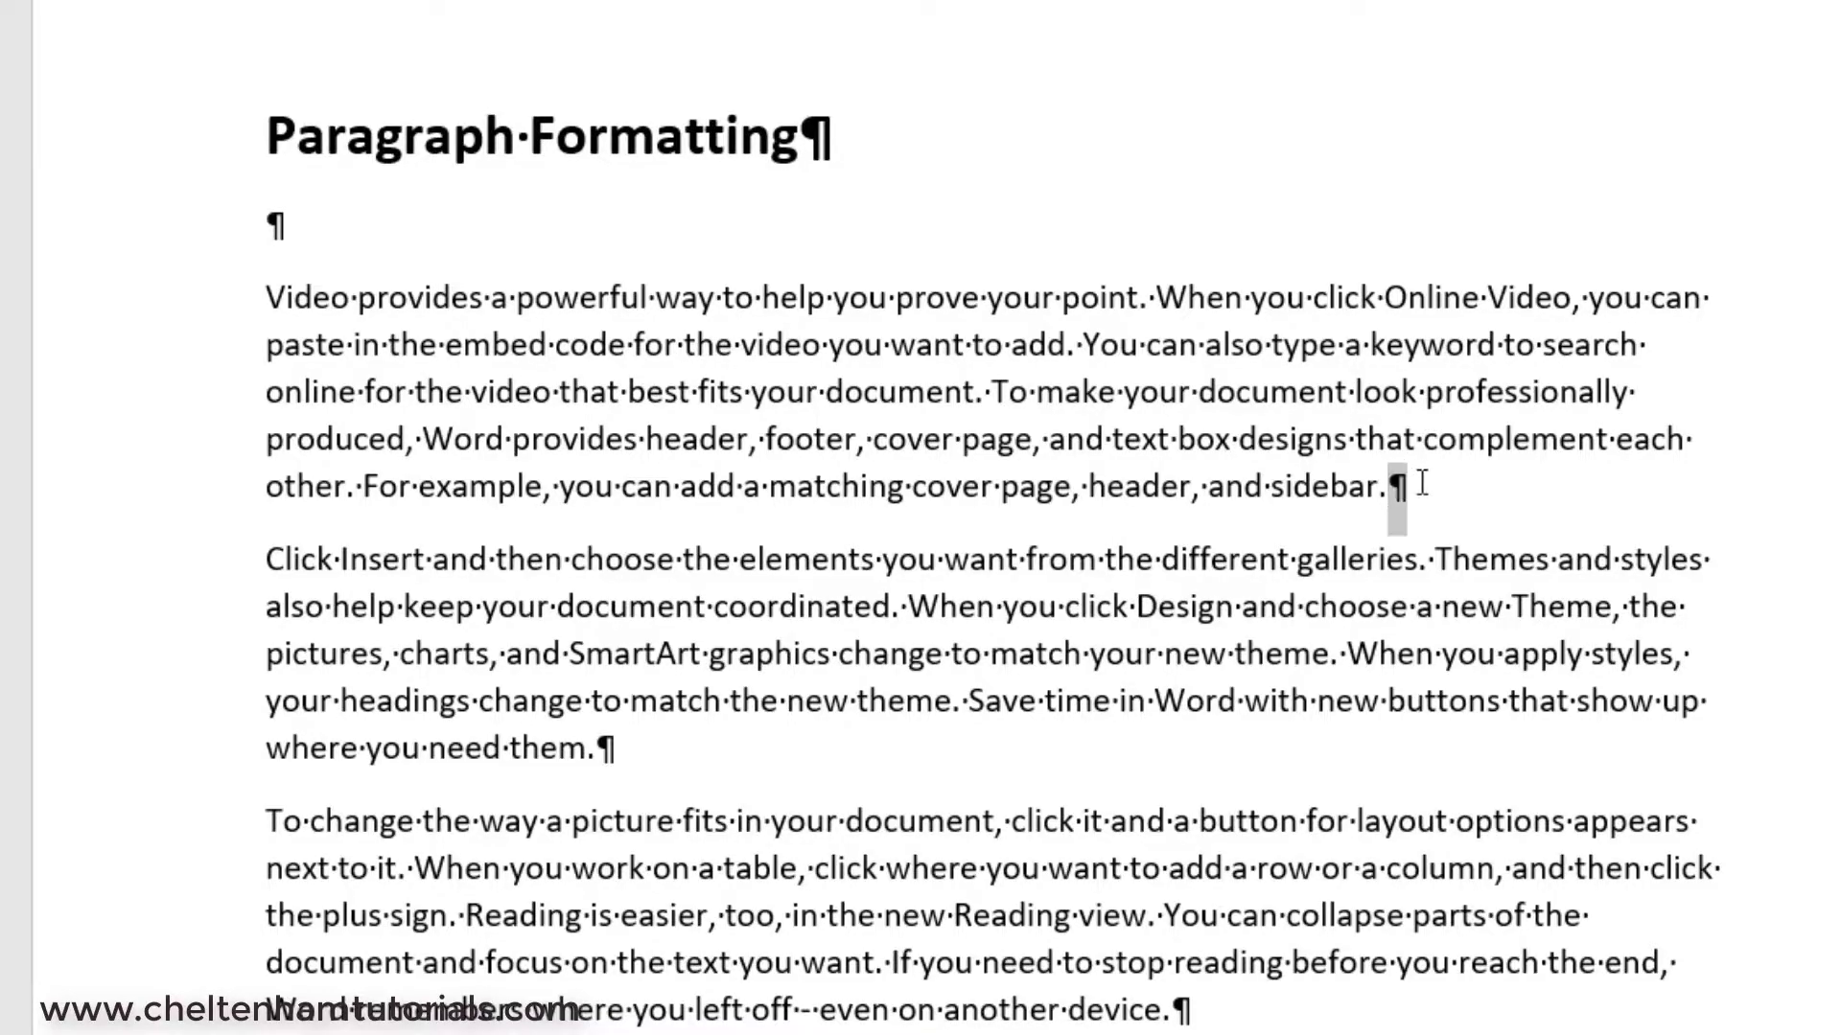
left_click(1428, 496)
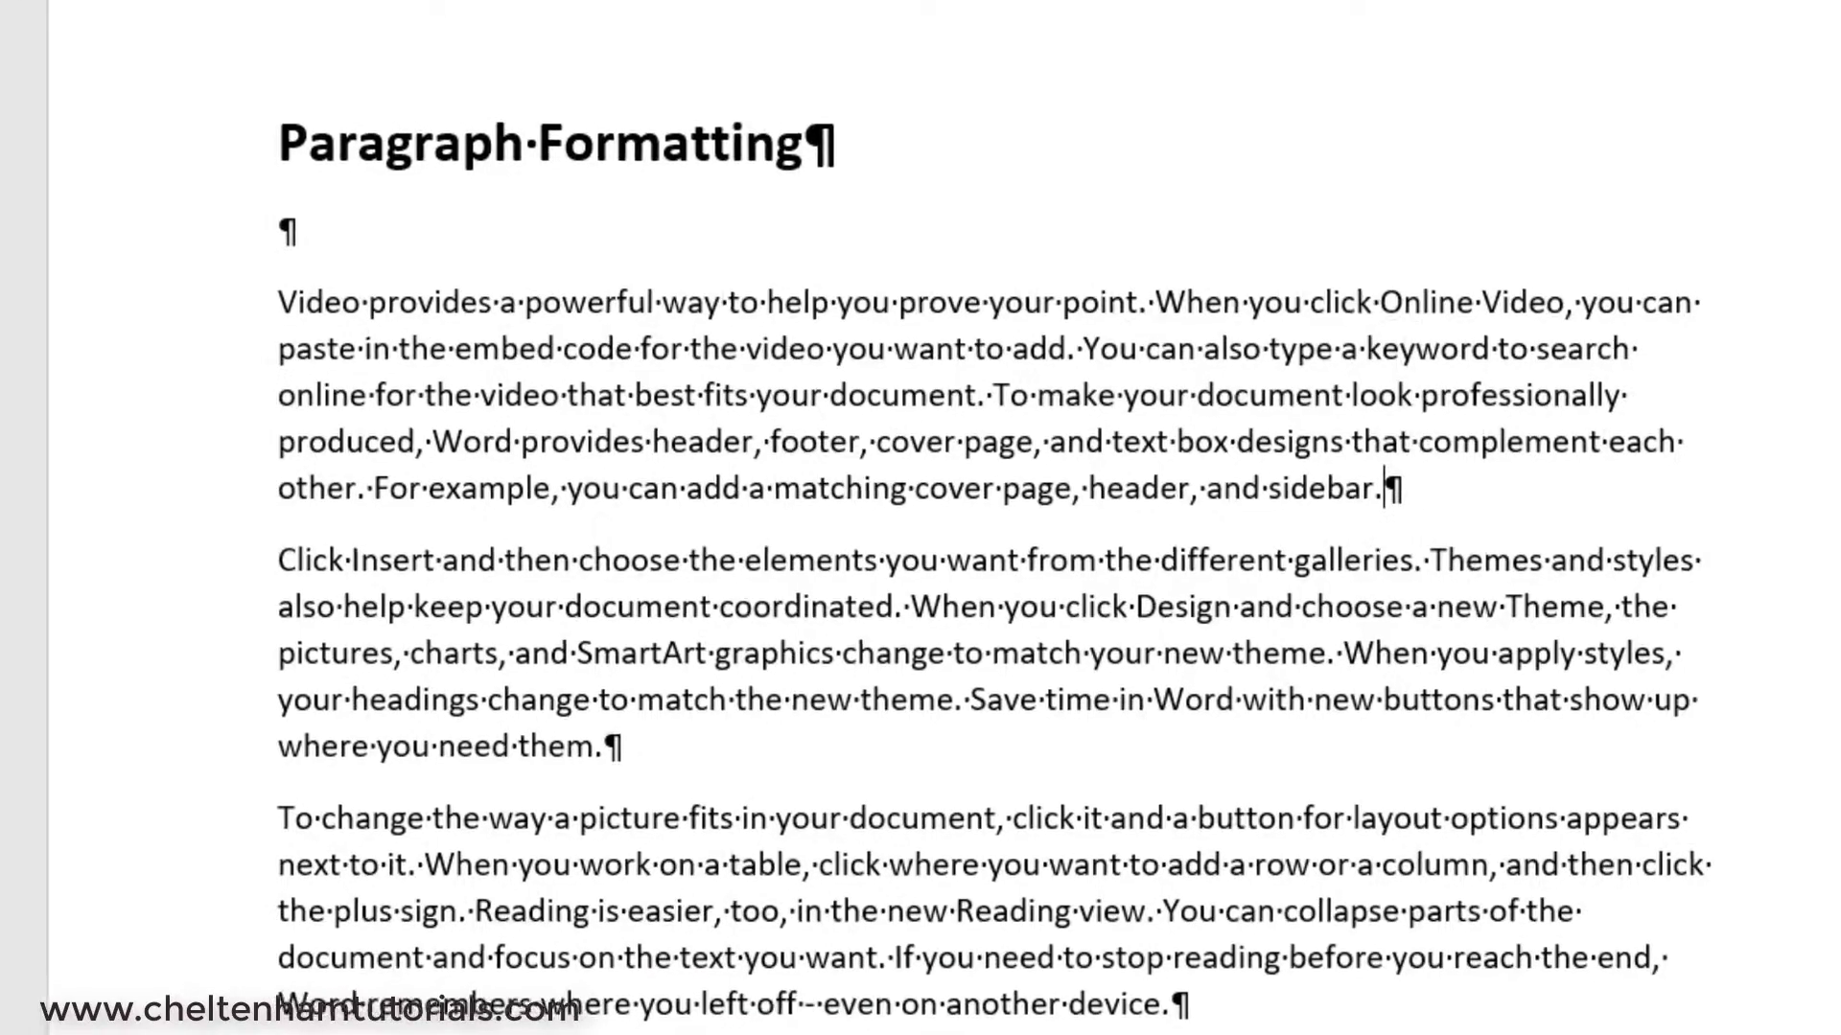
left_click(605, 87)
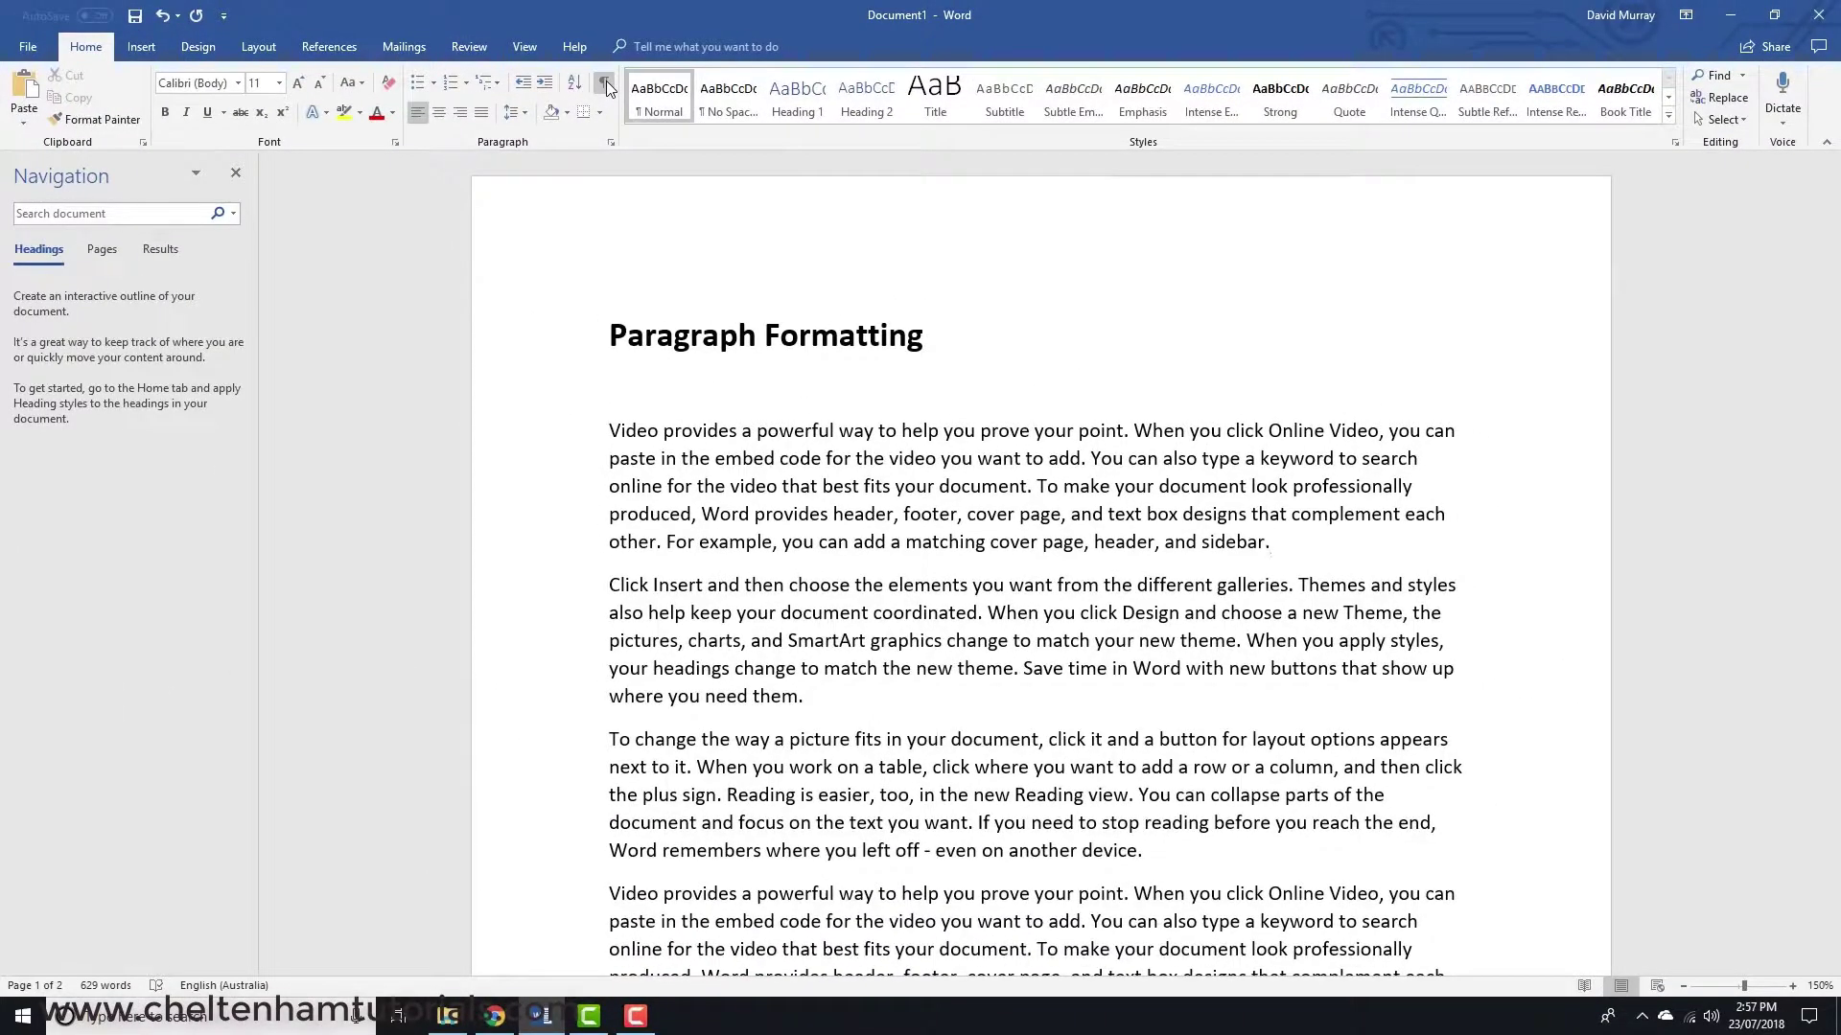
left_click(605, 87)
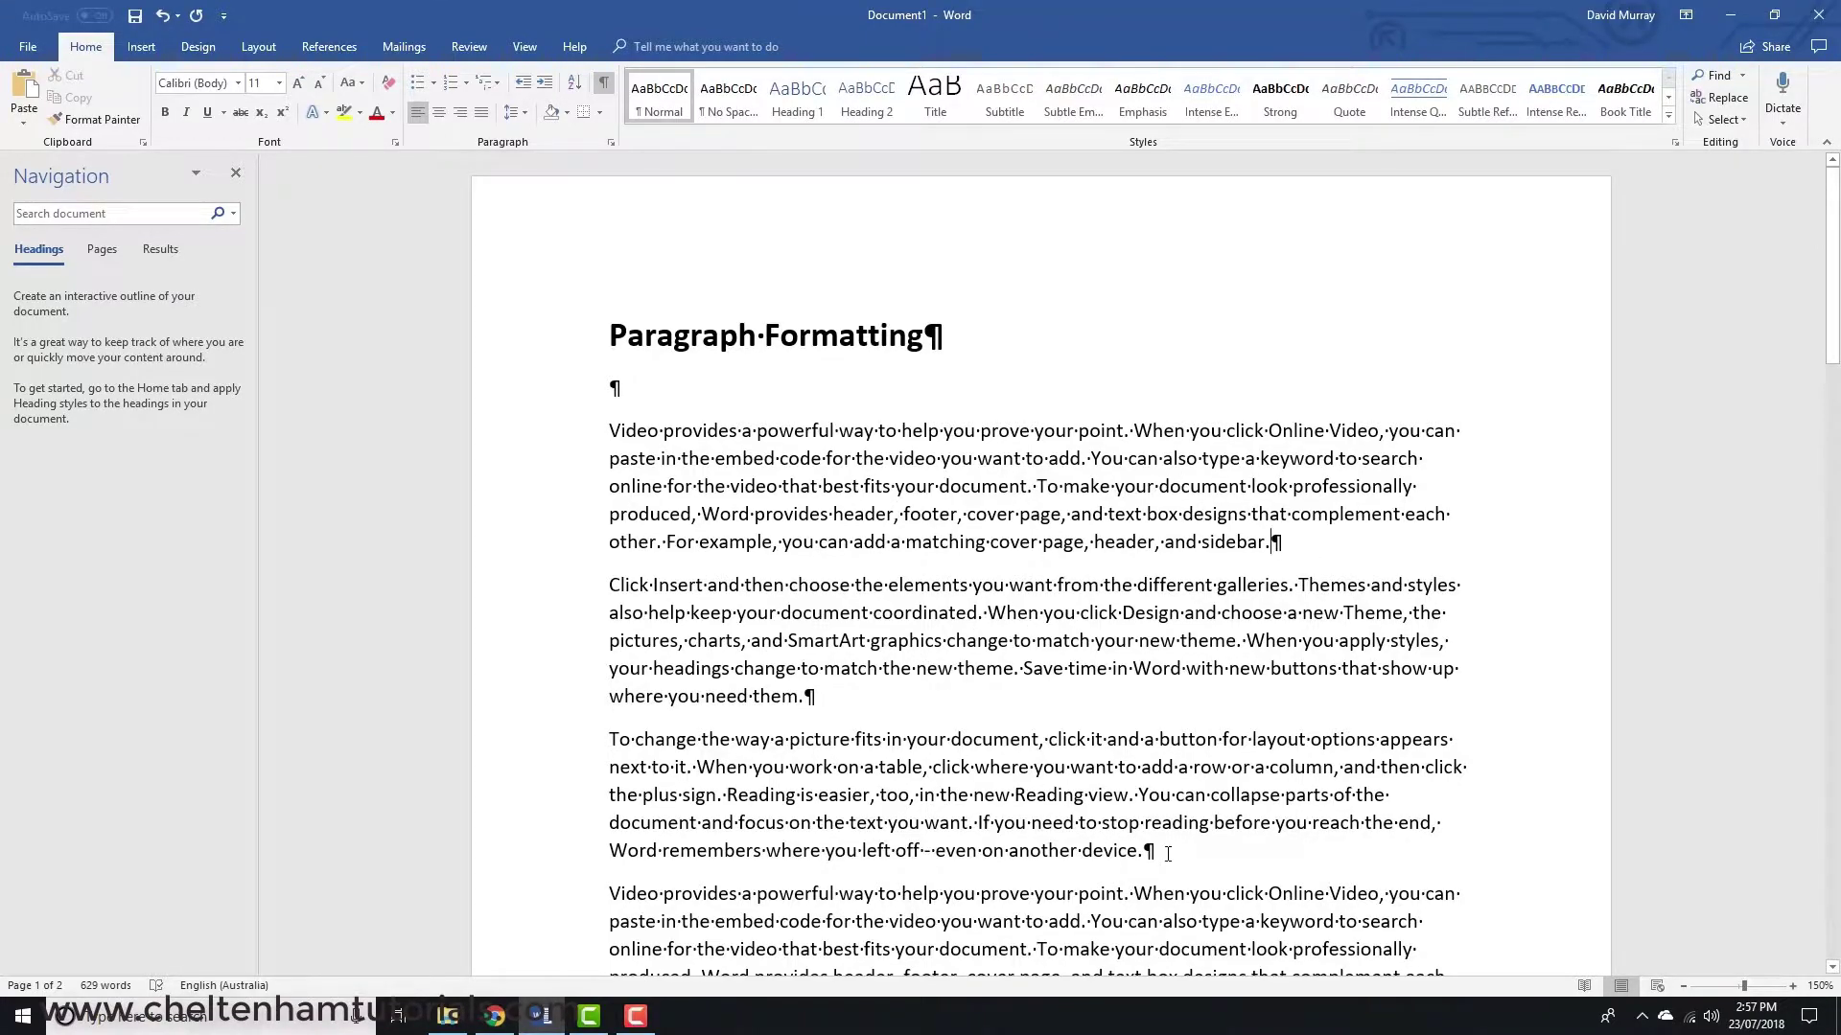
scroll(1168, 853, "down", 5)
Step: Scroll through the sample text, then turn the Show/Hide ¶ formatting marks off
scroll(1196, 832, "down", 8)
scroll(1197, 832, "up", 10)
left_click(605, 86)
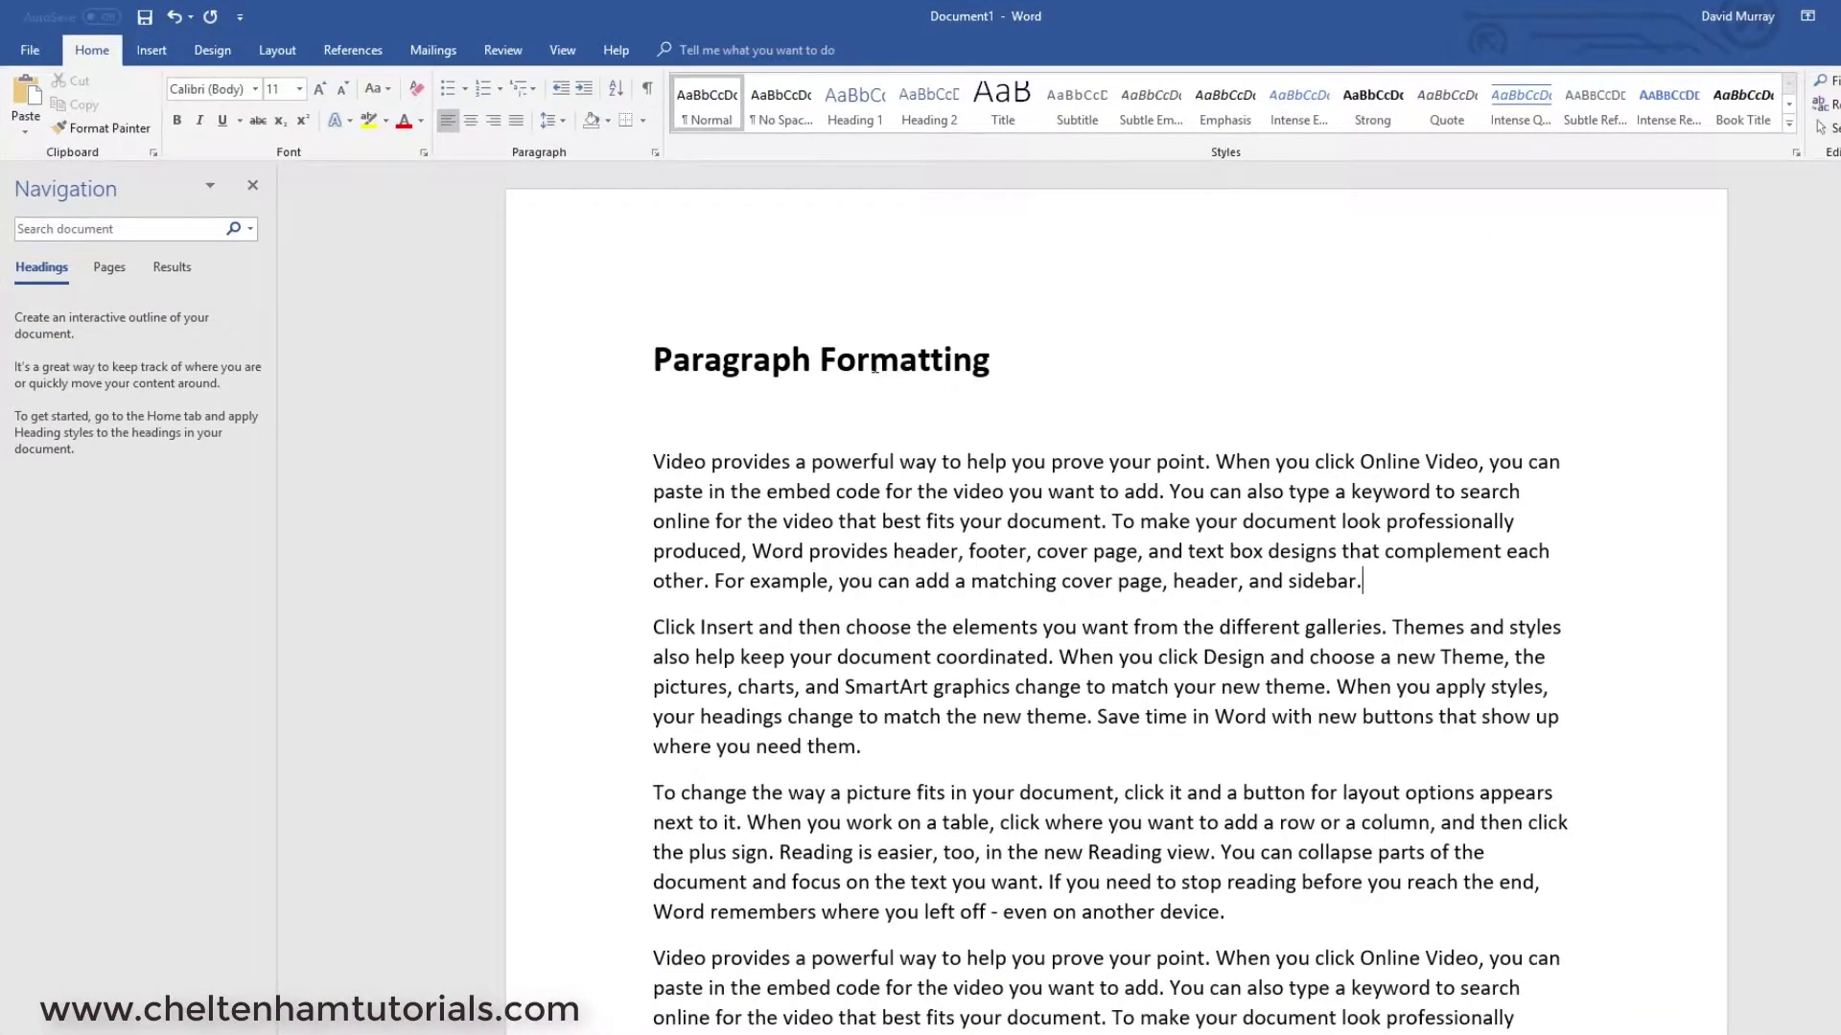
Step: Set the Paragraph Formatting heading to centred, then right-aligned, then justified
left_click(872, 366)
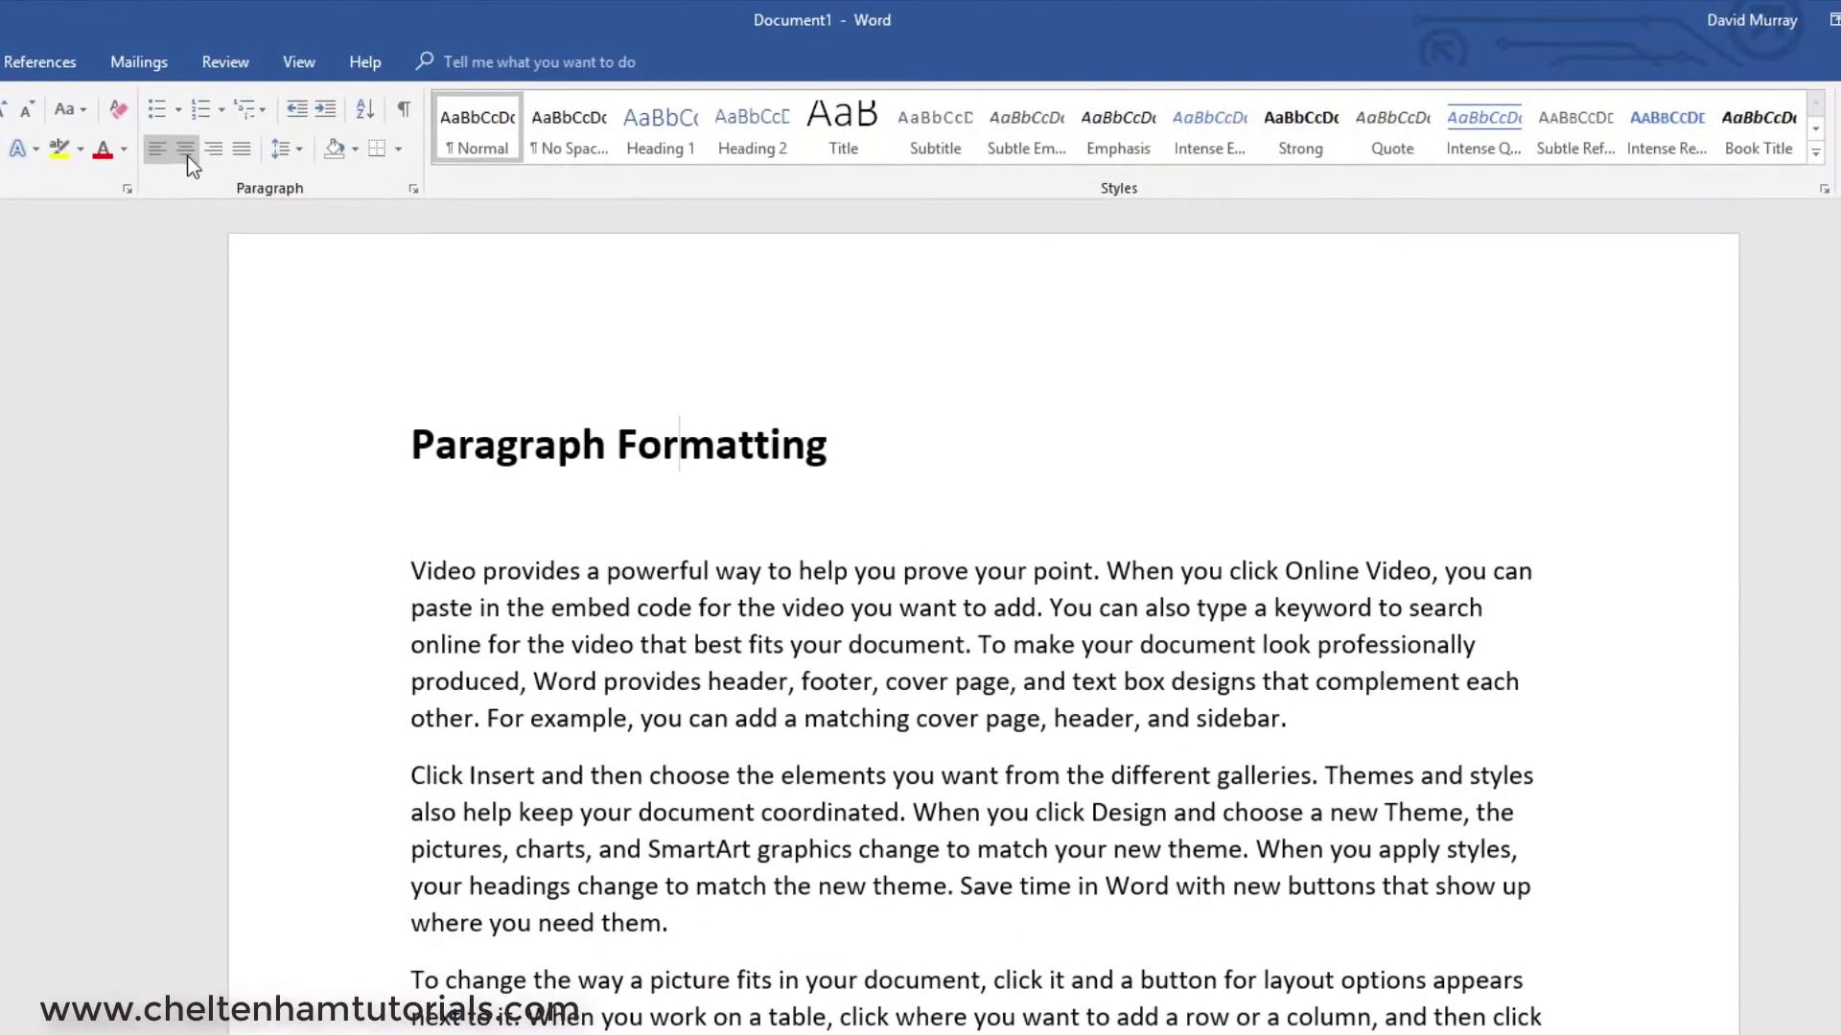
left_click(187, 155)
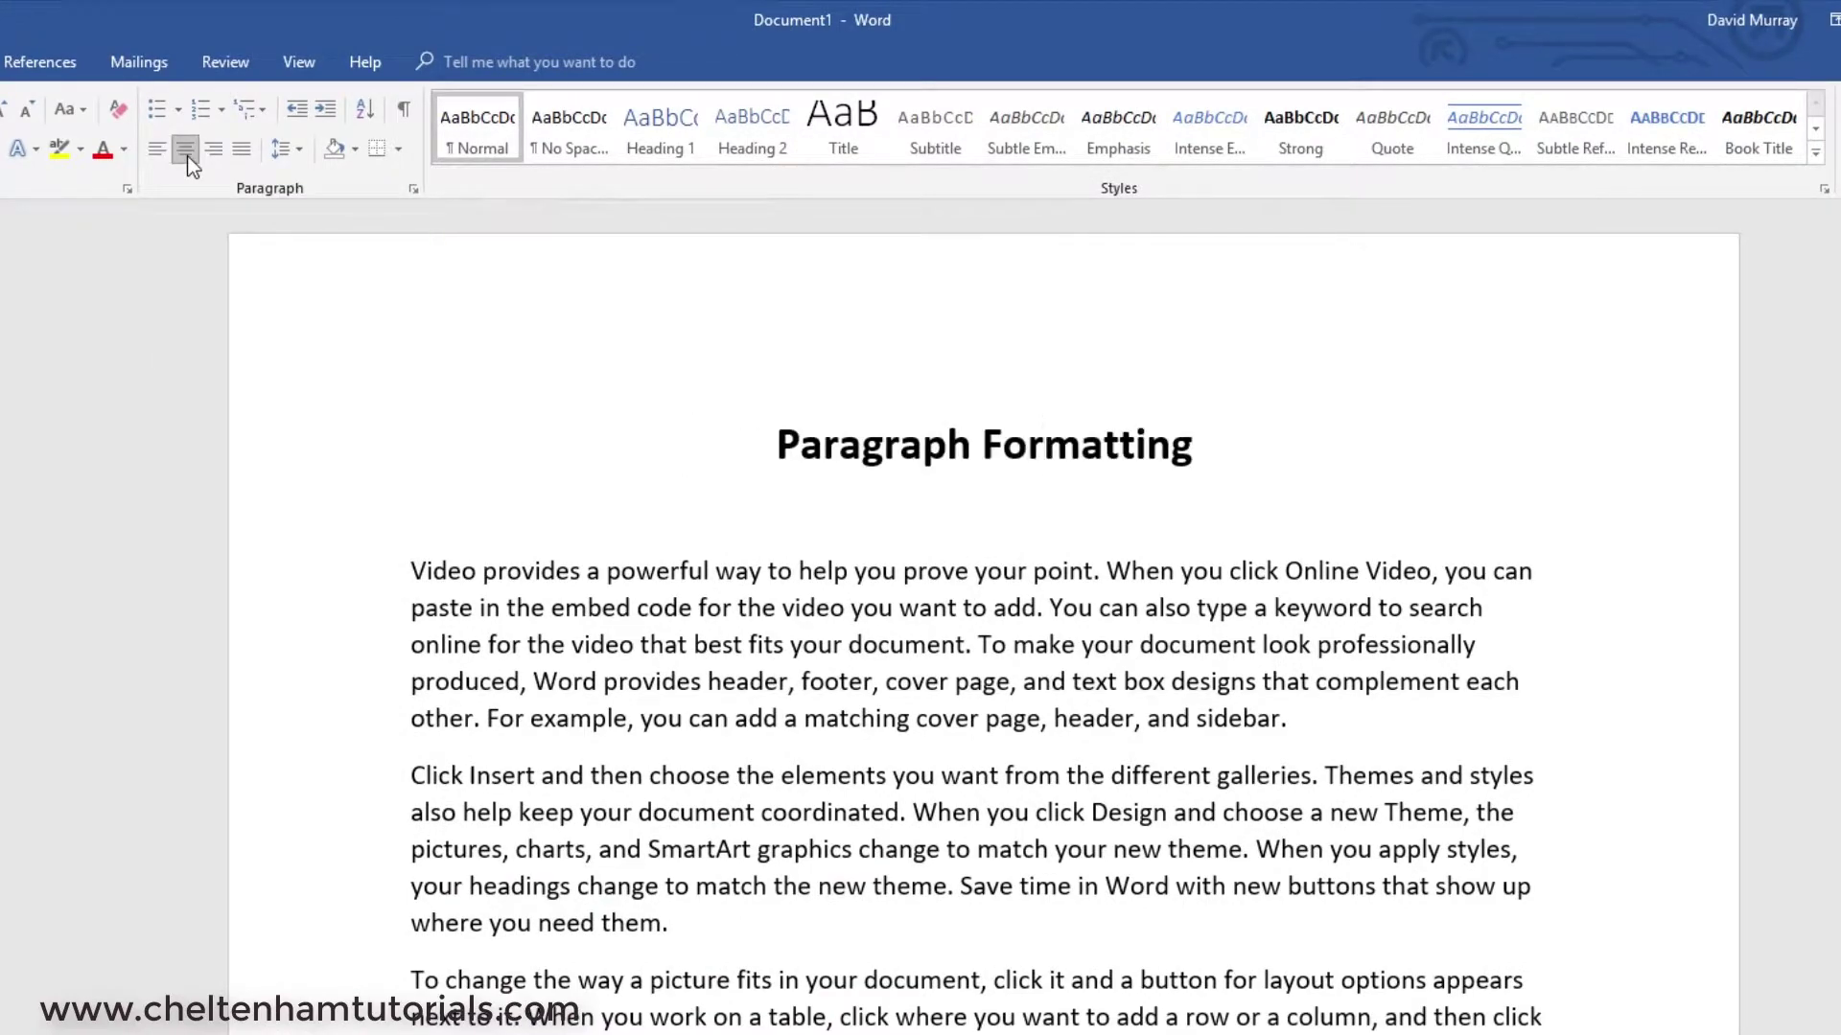
left_click(209, 153)
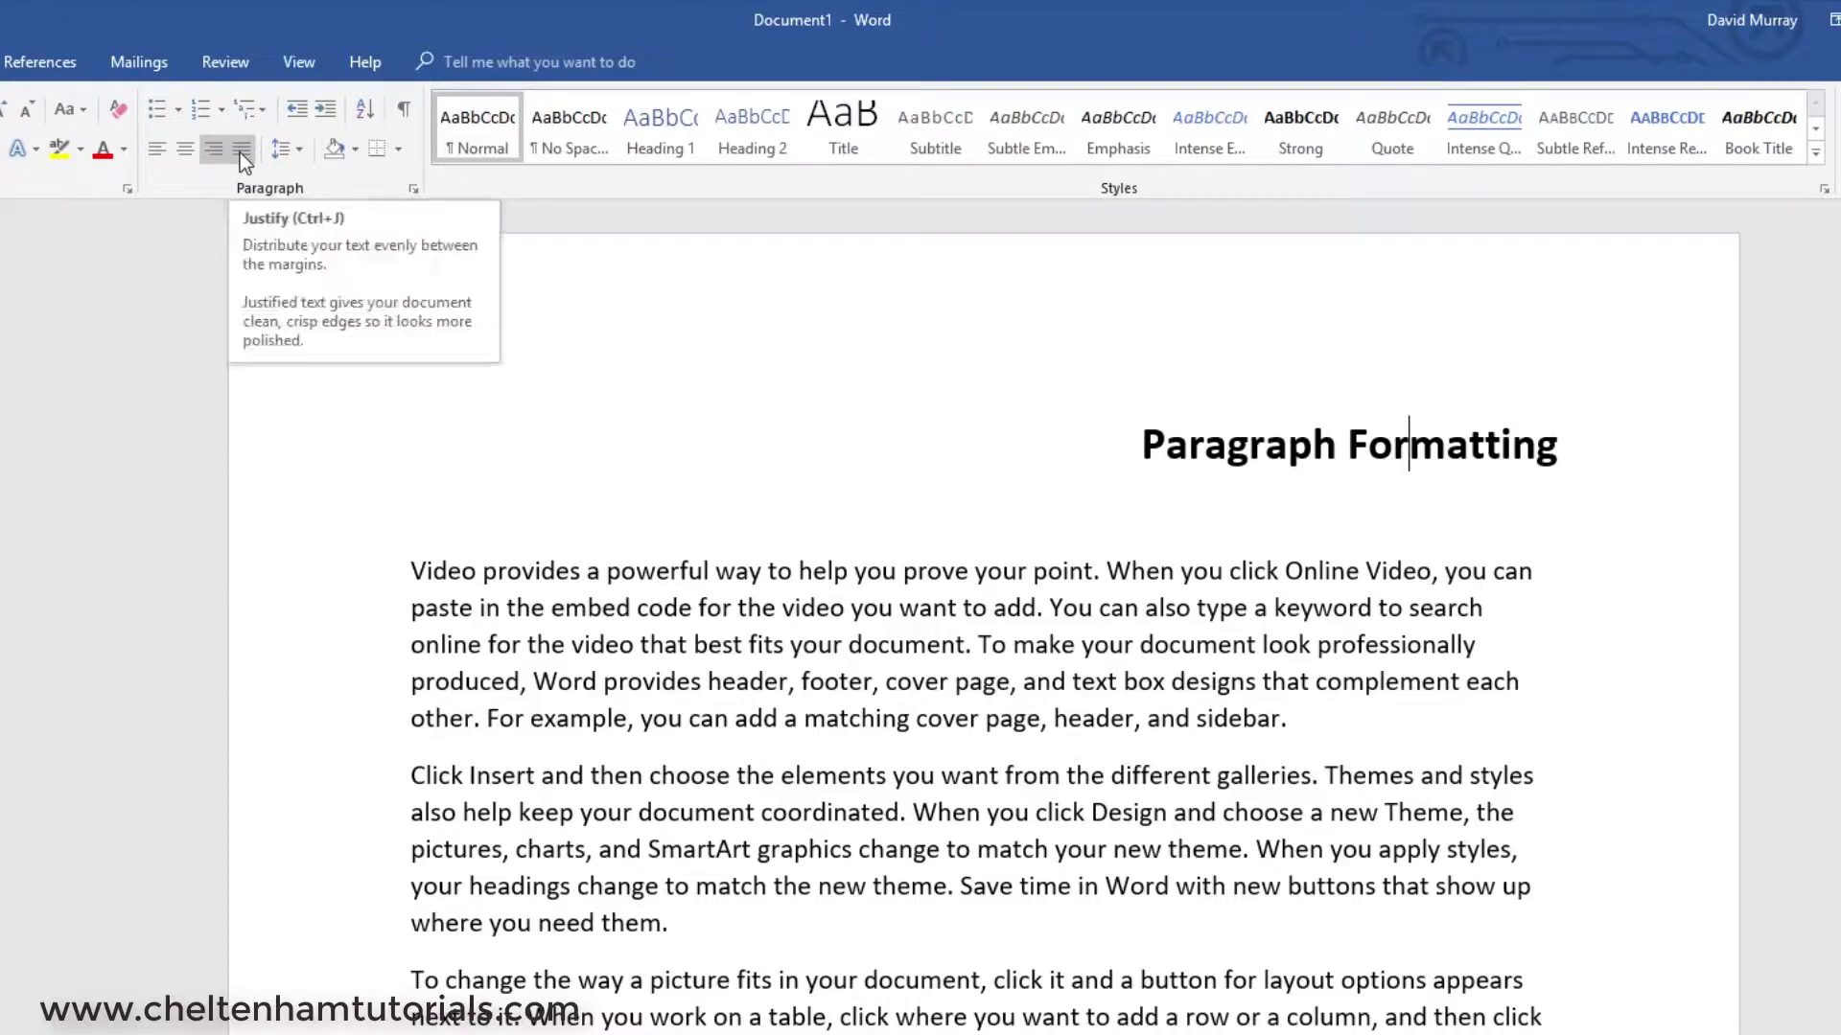
left_click(240, 153)
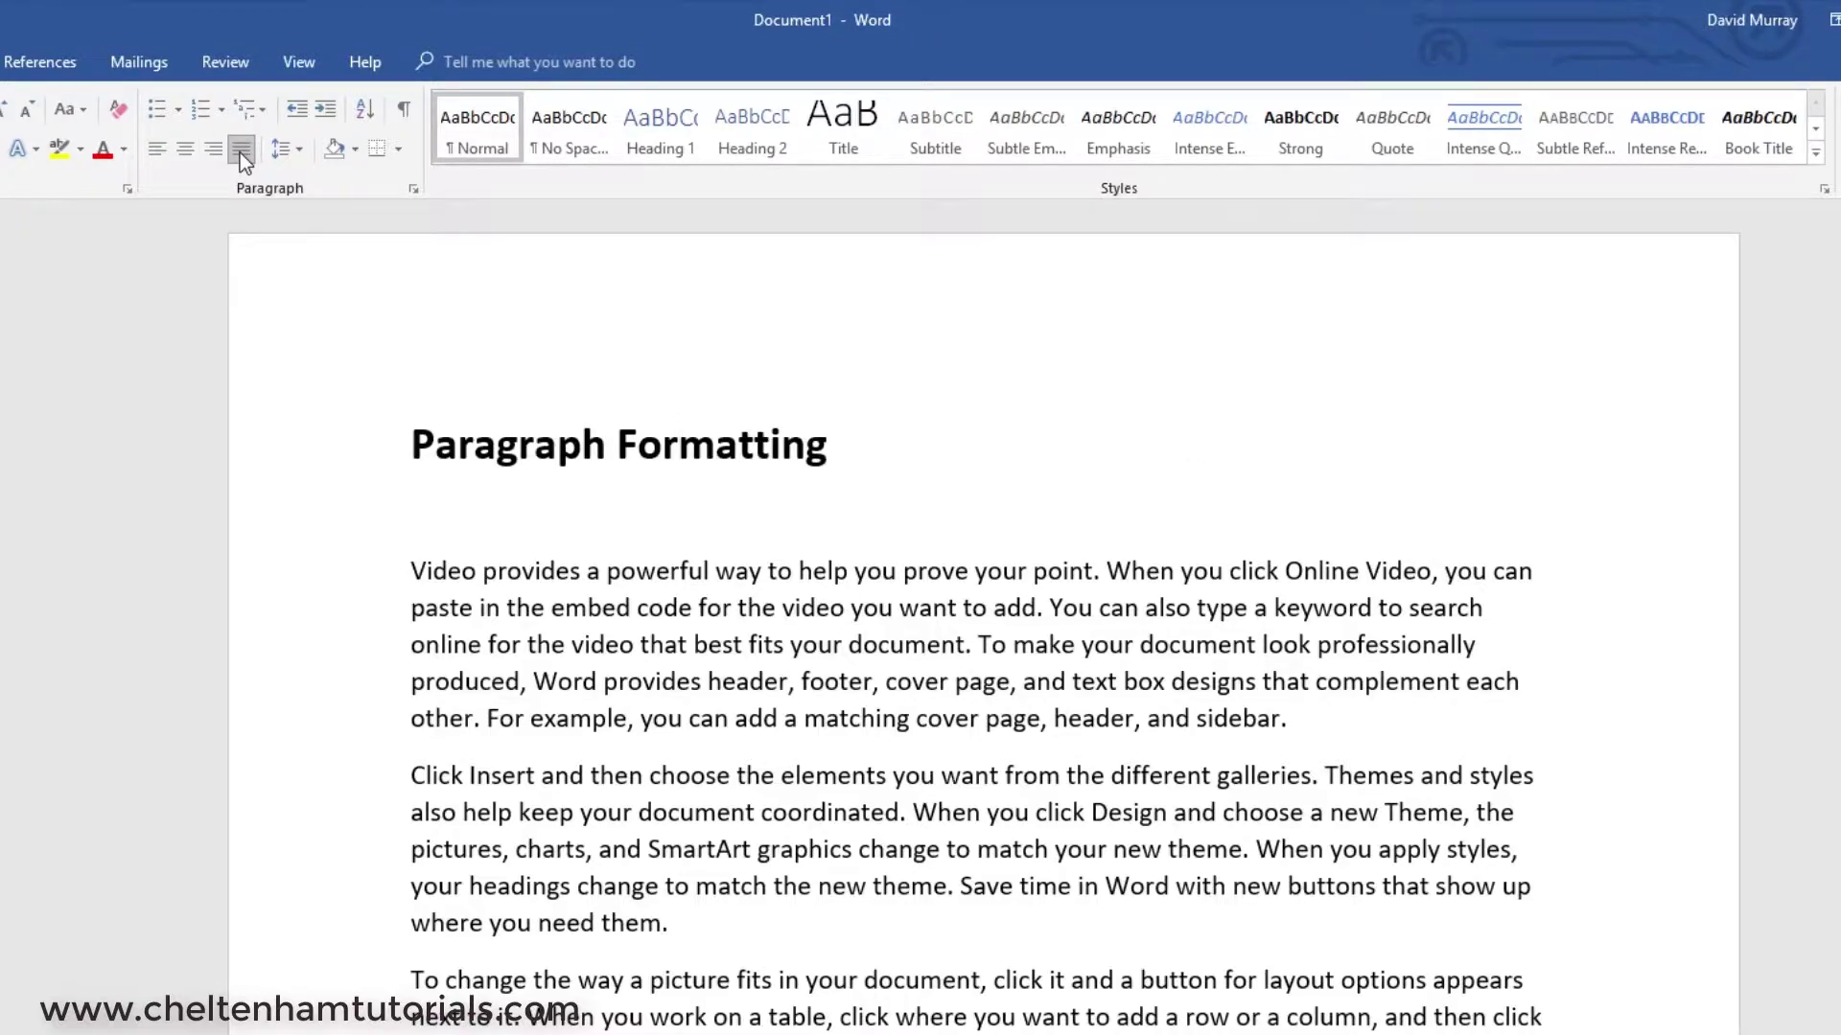
Step: Cycle the first body paragraph through centred, right and left alignment, ending justified
left_click(333, 623)
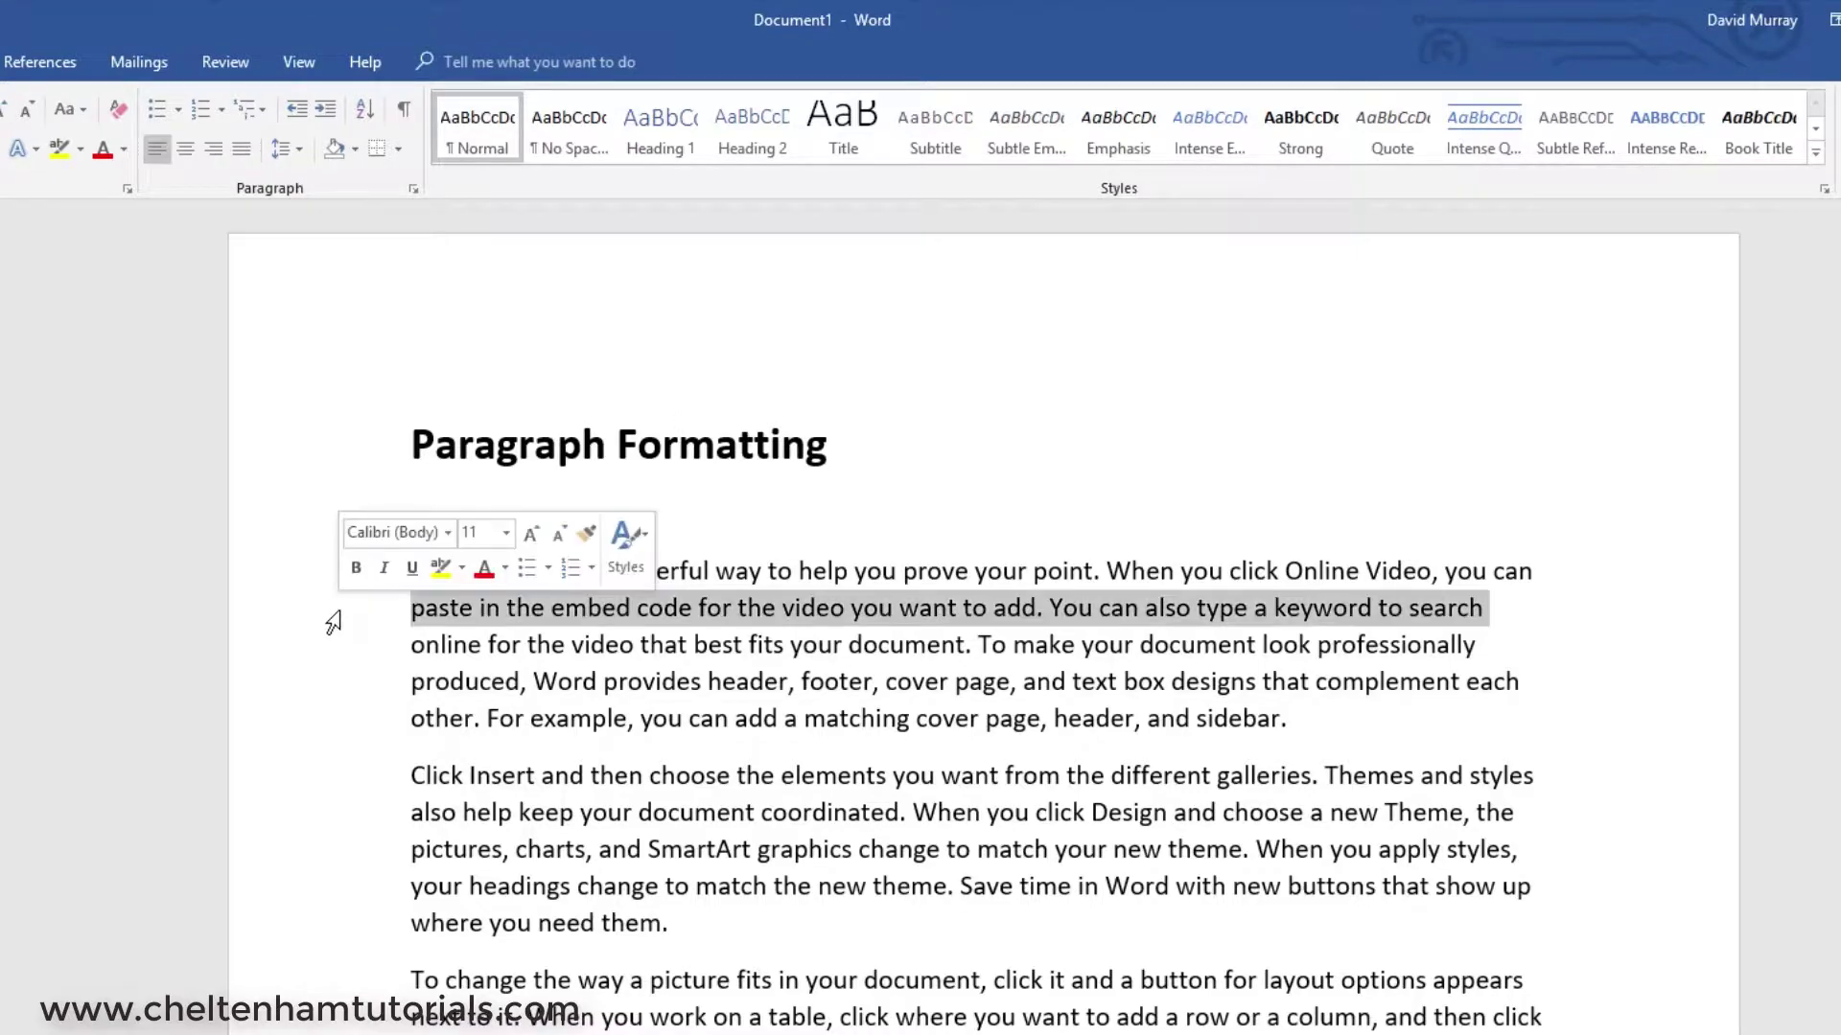
double_click(333, 624)
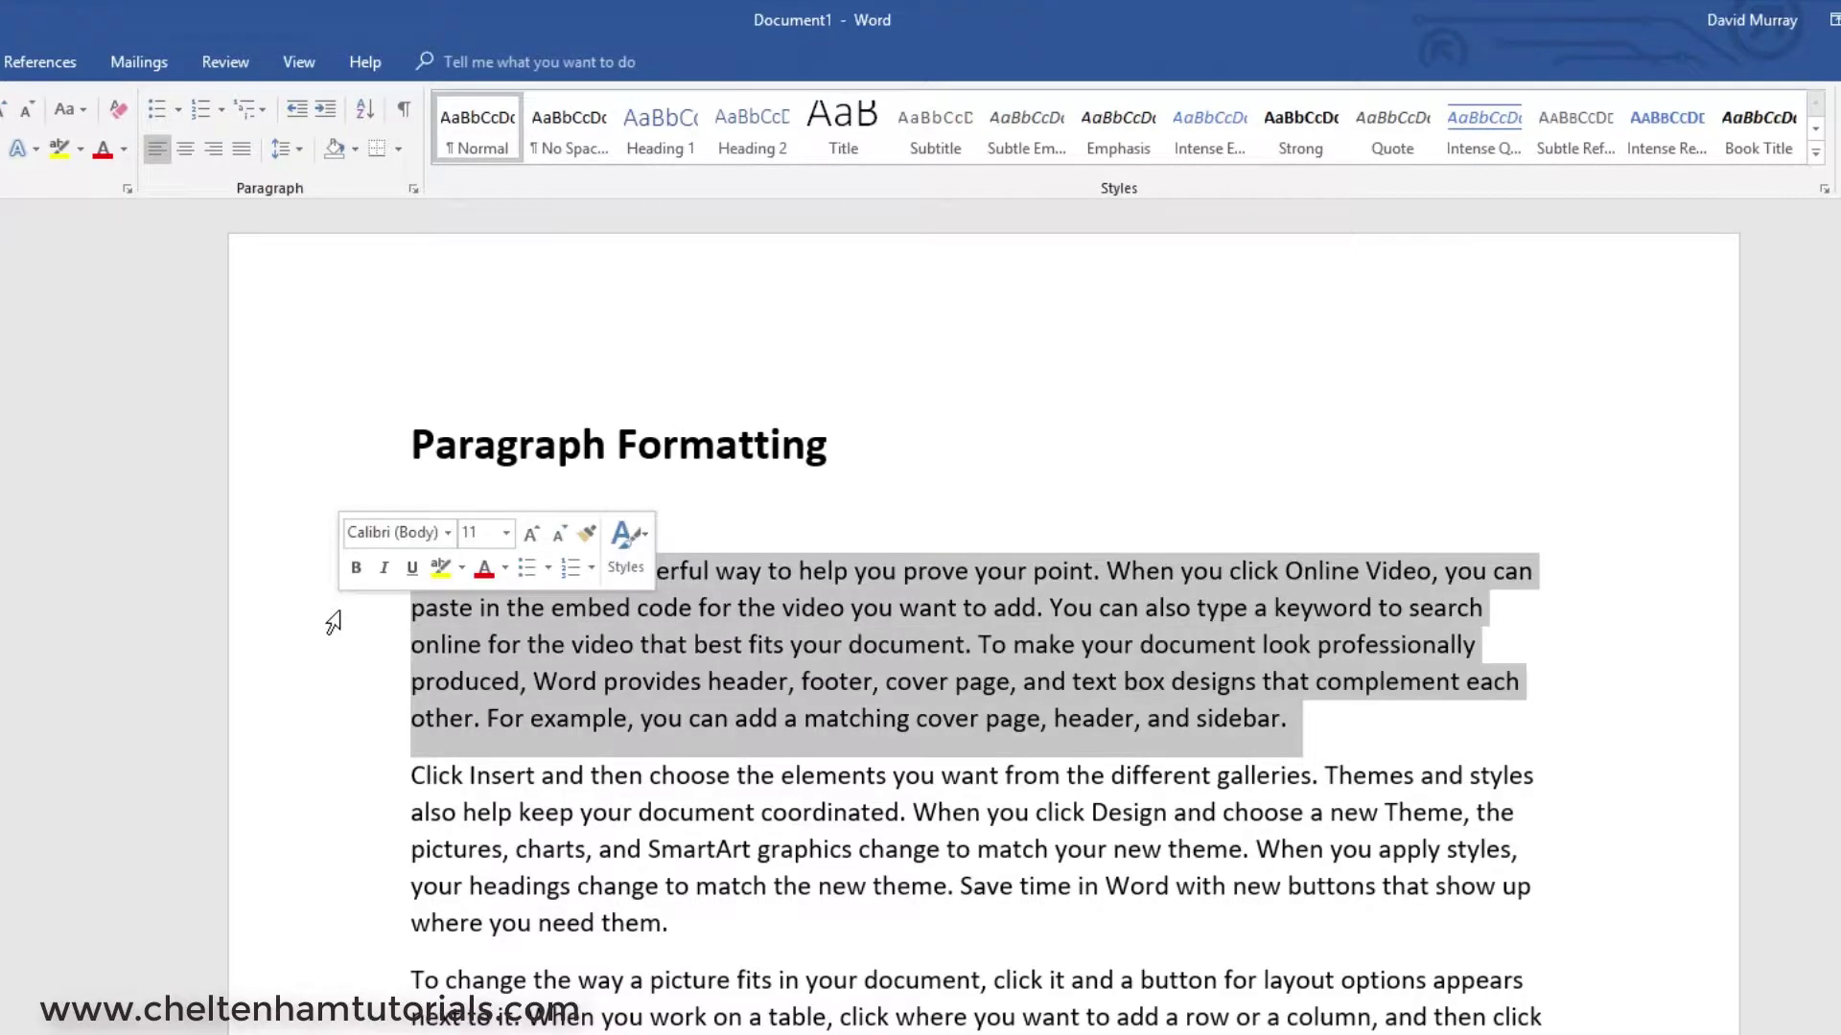
left_click(182, 151)
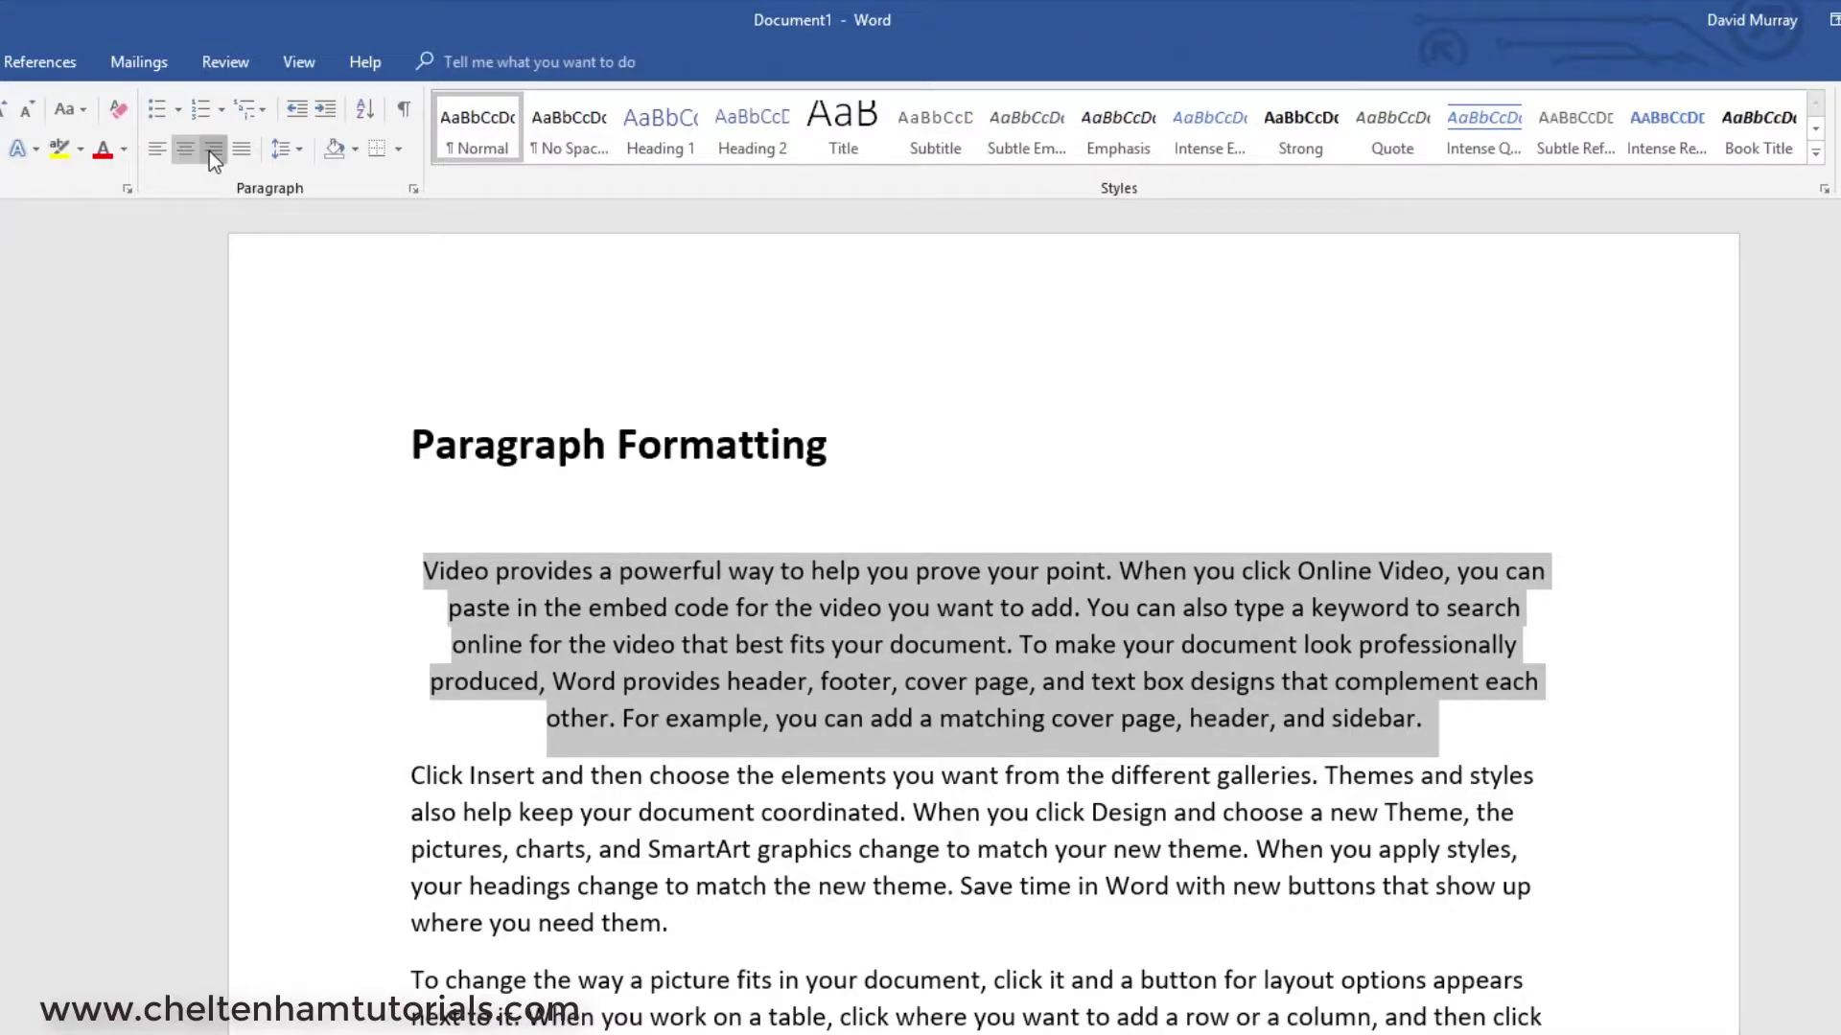
left_click(211, 151)
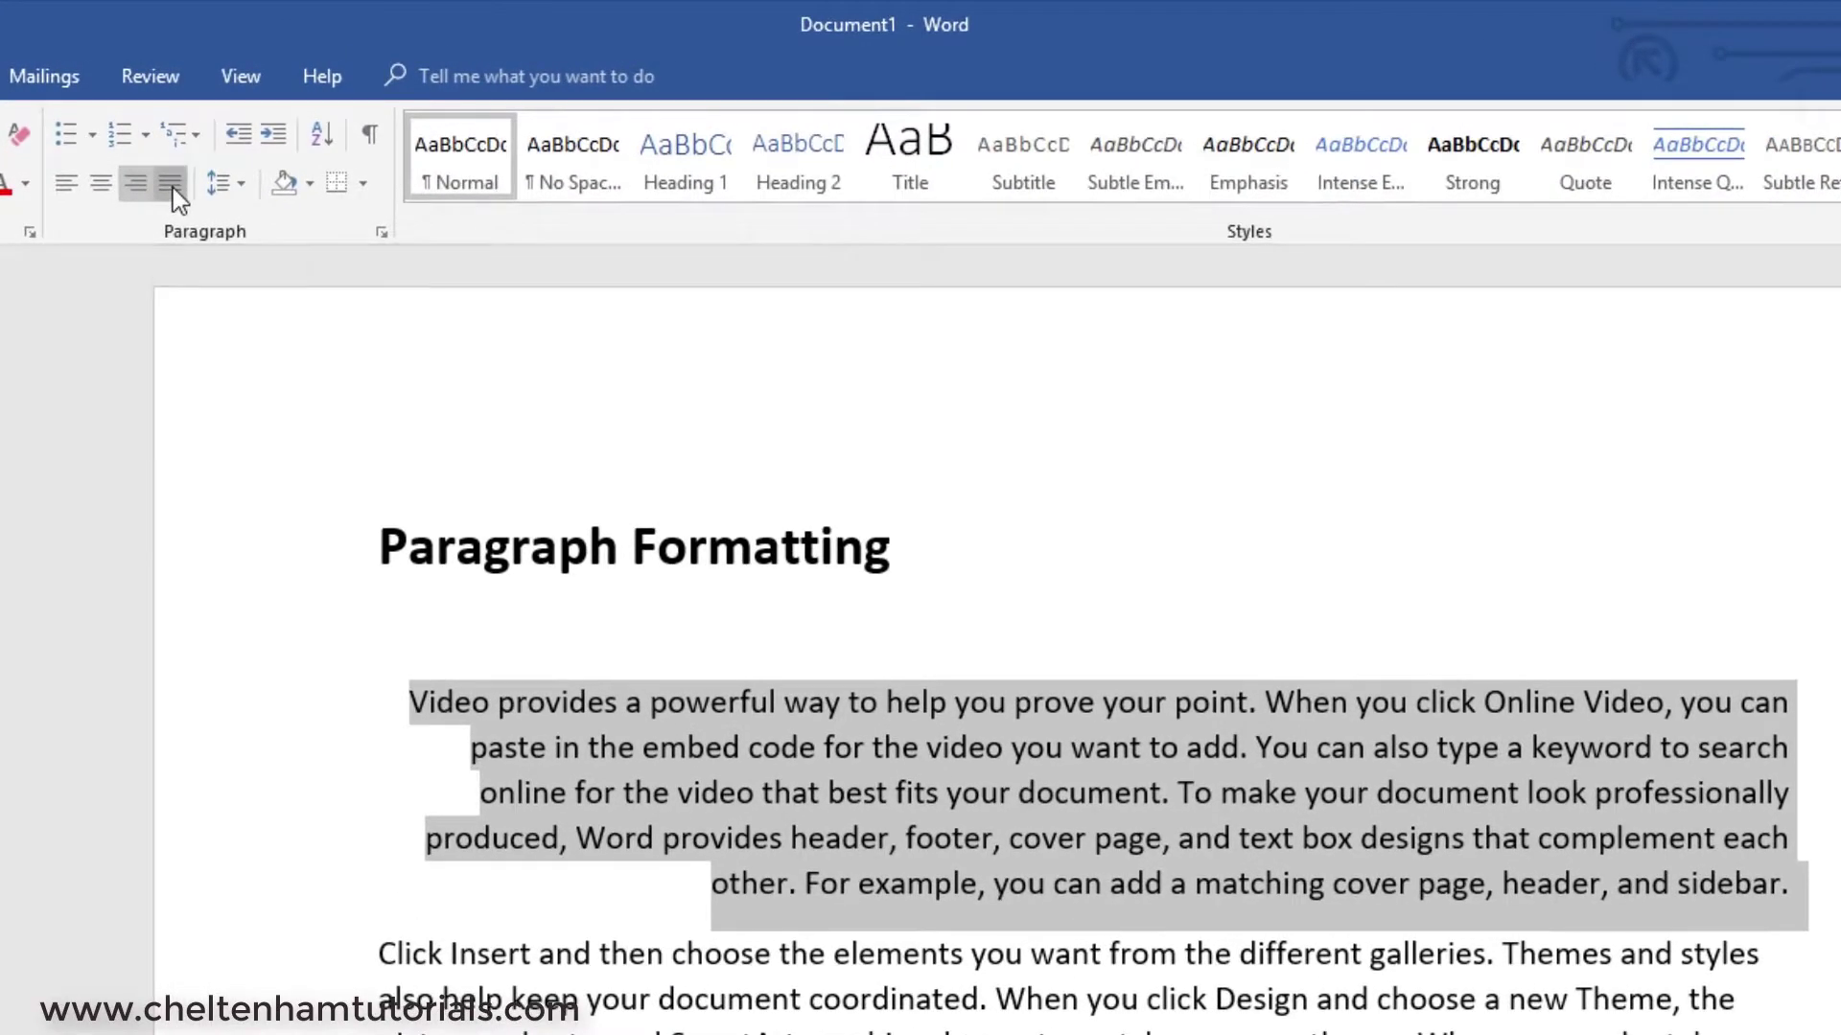
left_click(172, 188)
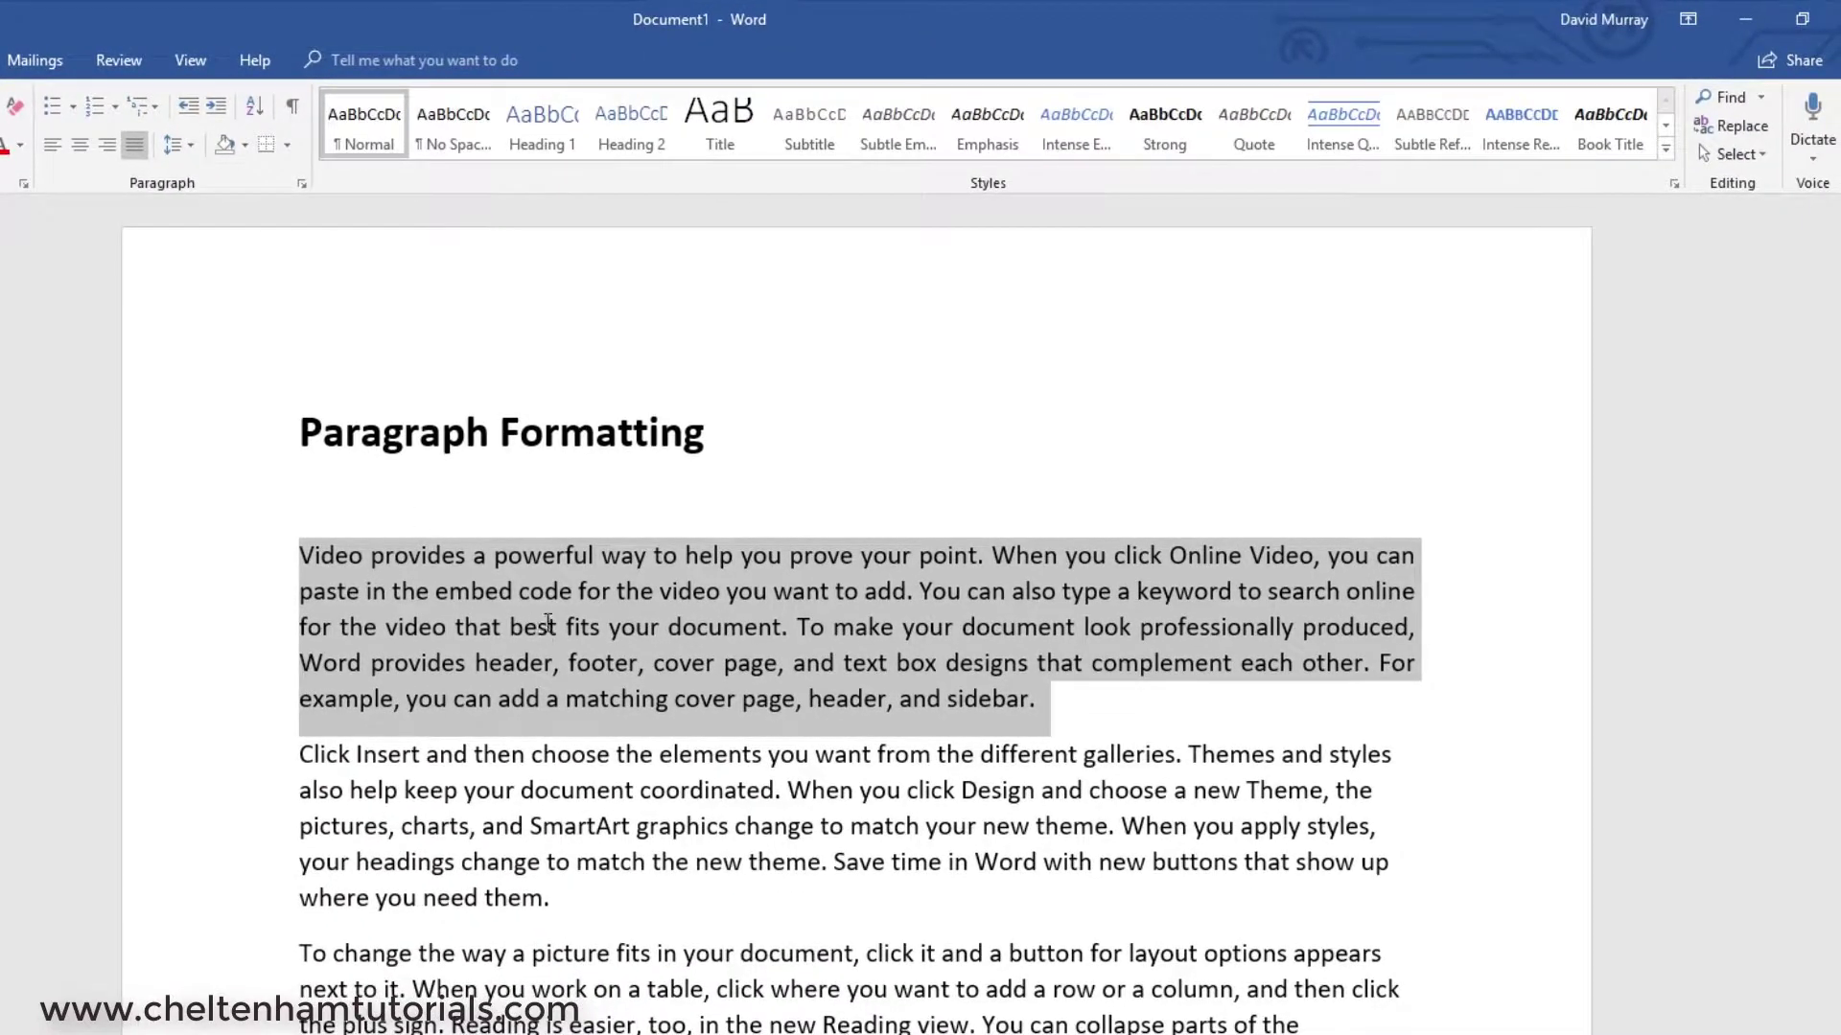
left_click(545, 625)
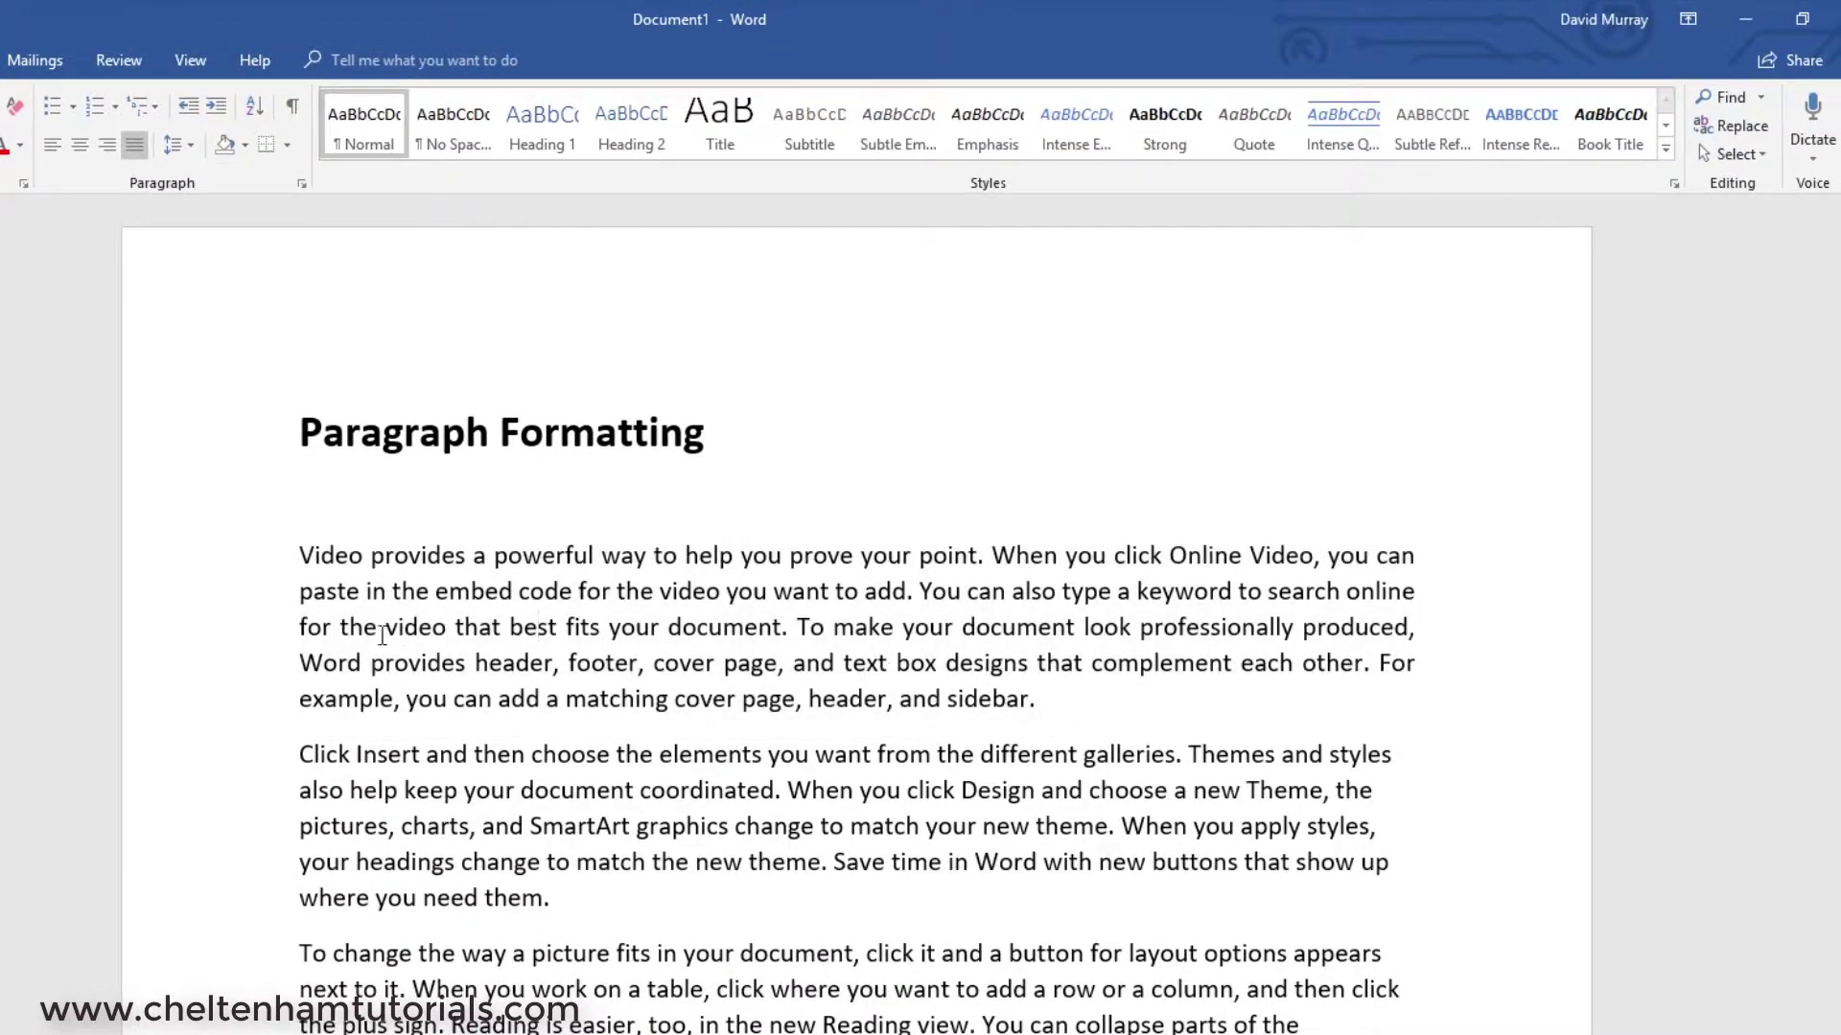
left_click(363, 615)
left_click(48, 146)
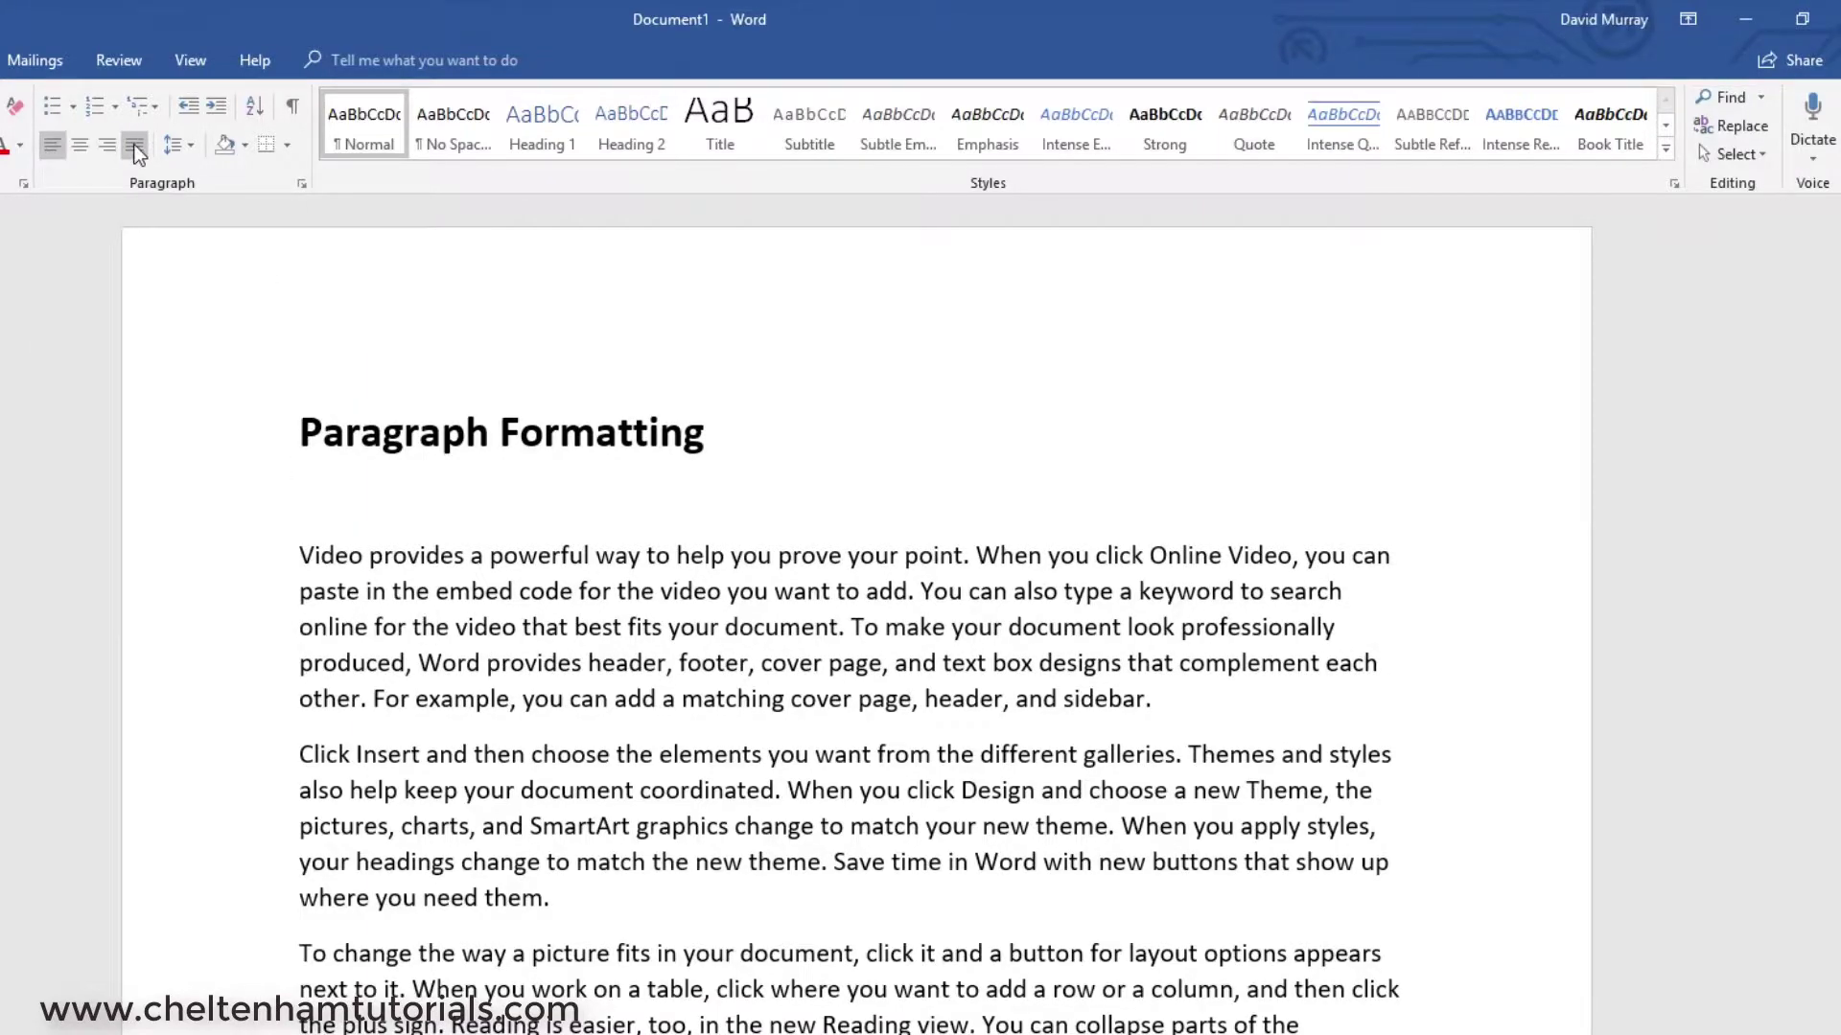
left_click(611, 594)
left_click(134, 146)
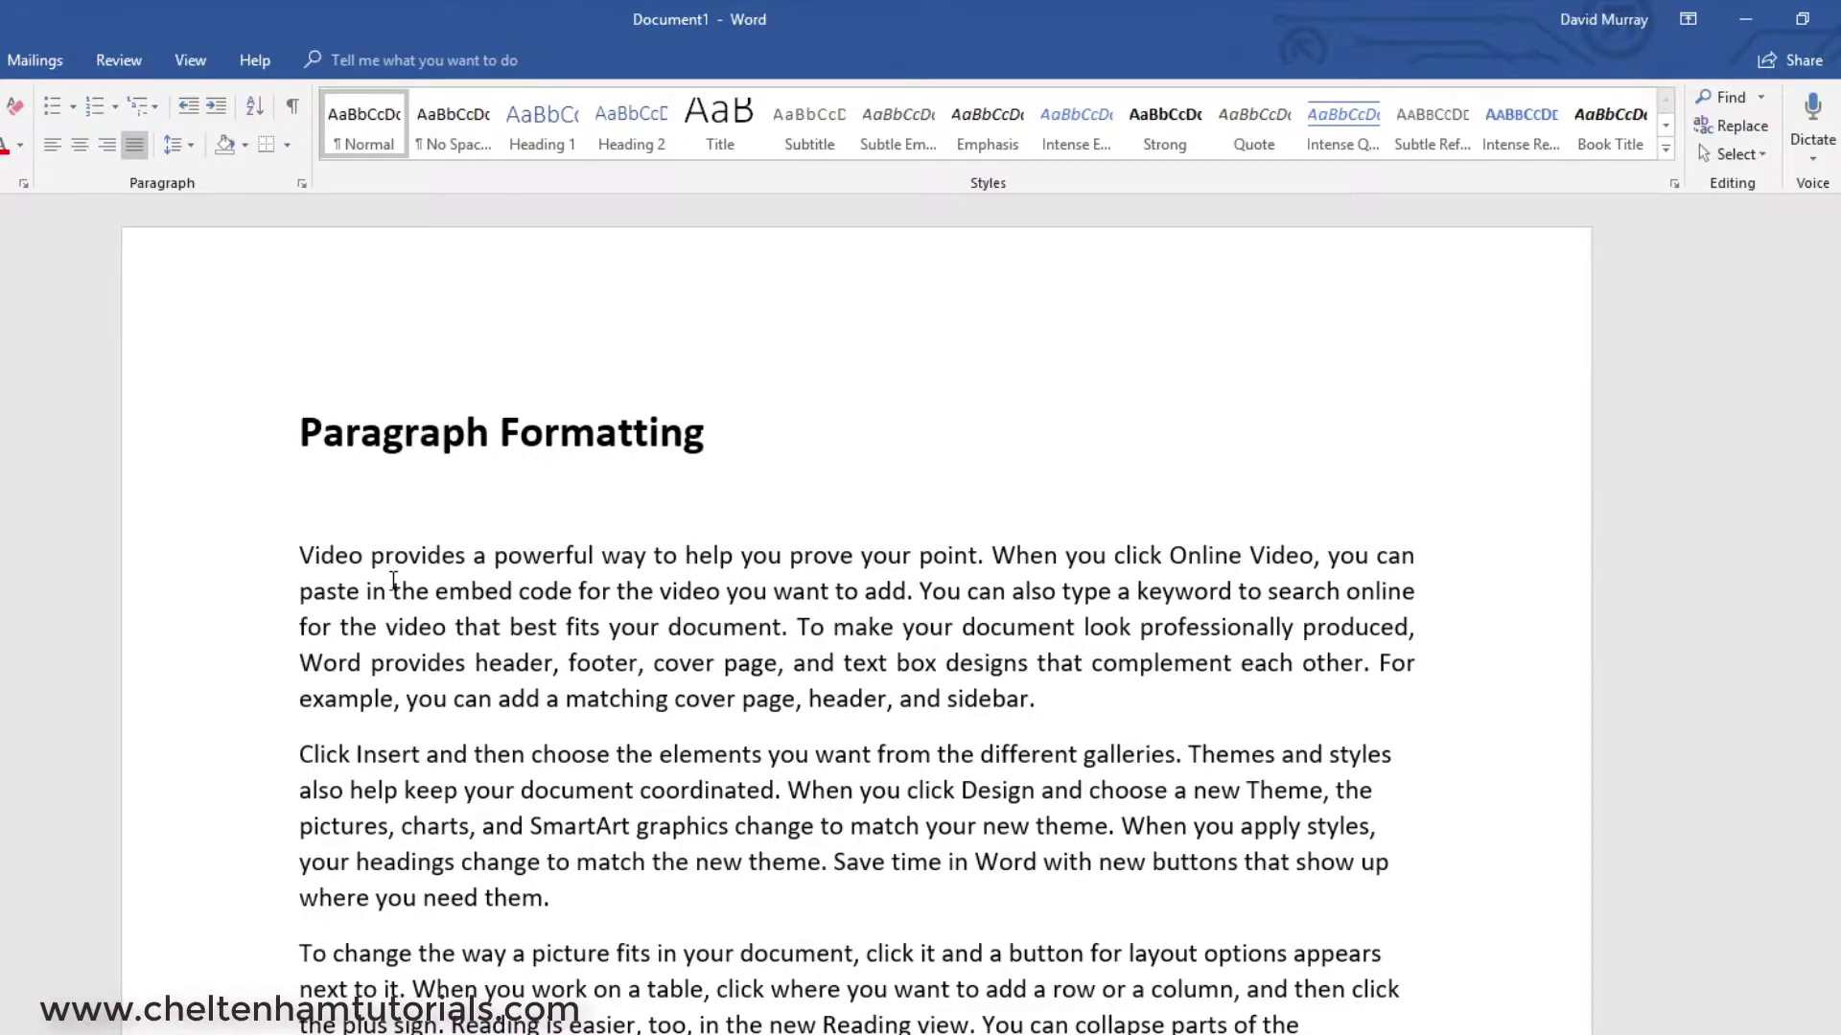
Step: Centre the Paragraph Formatting heading
left_click(519, 434)
left_click(81, 145)
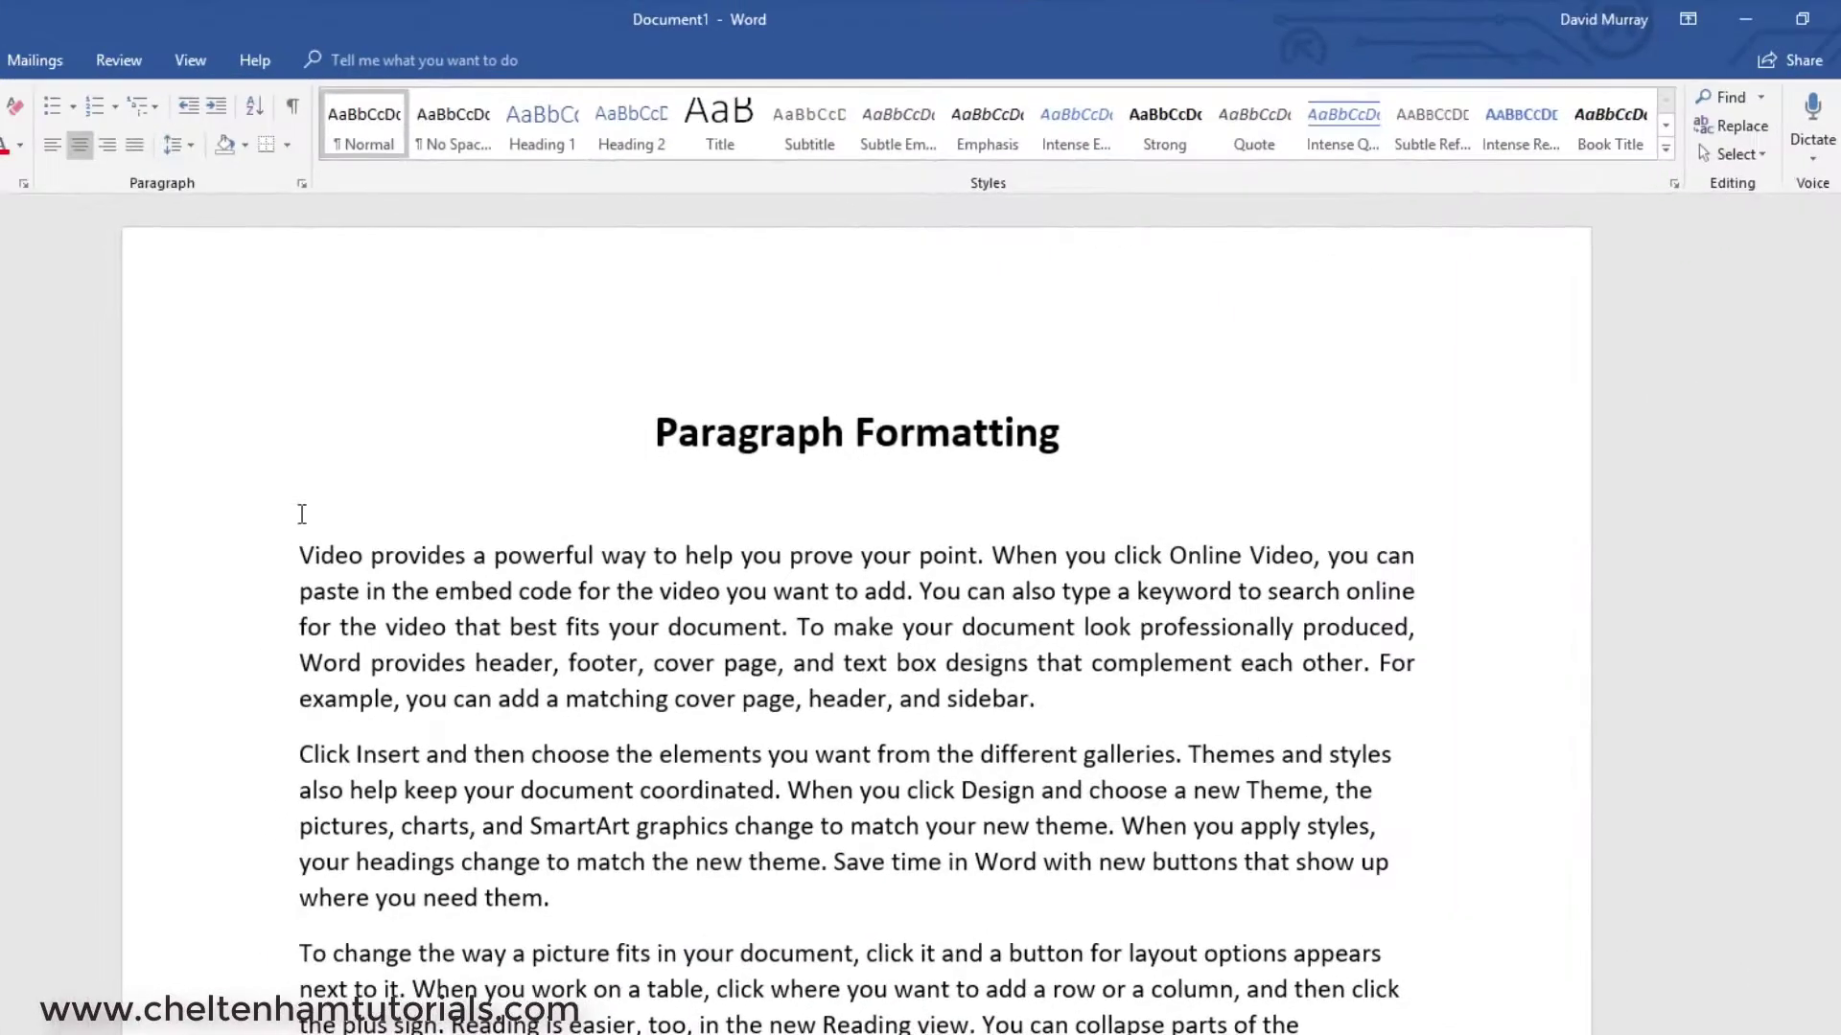
scroll(302, 514, "down", 1)
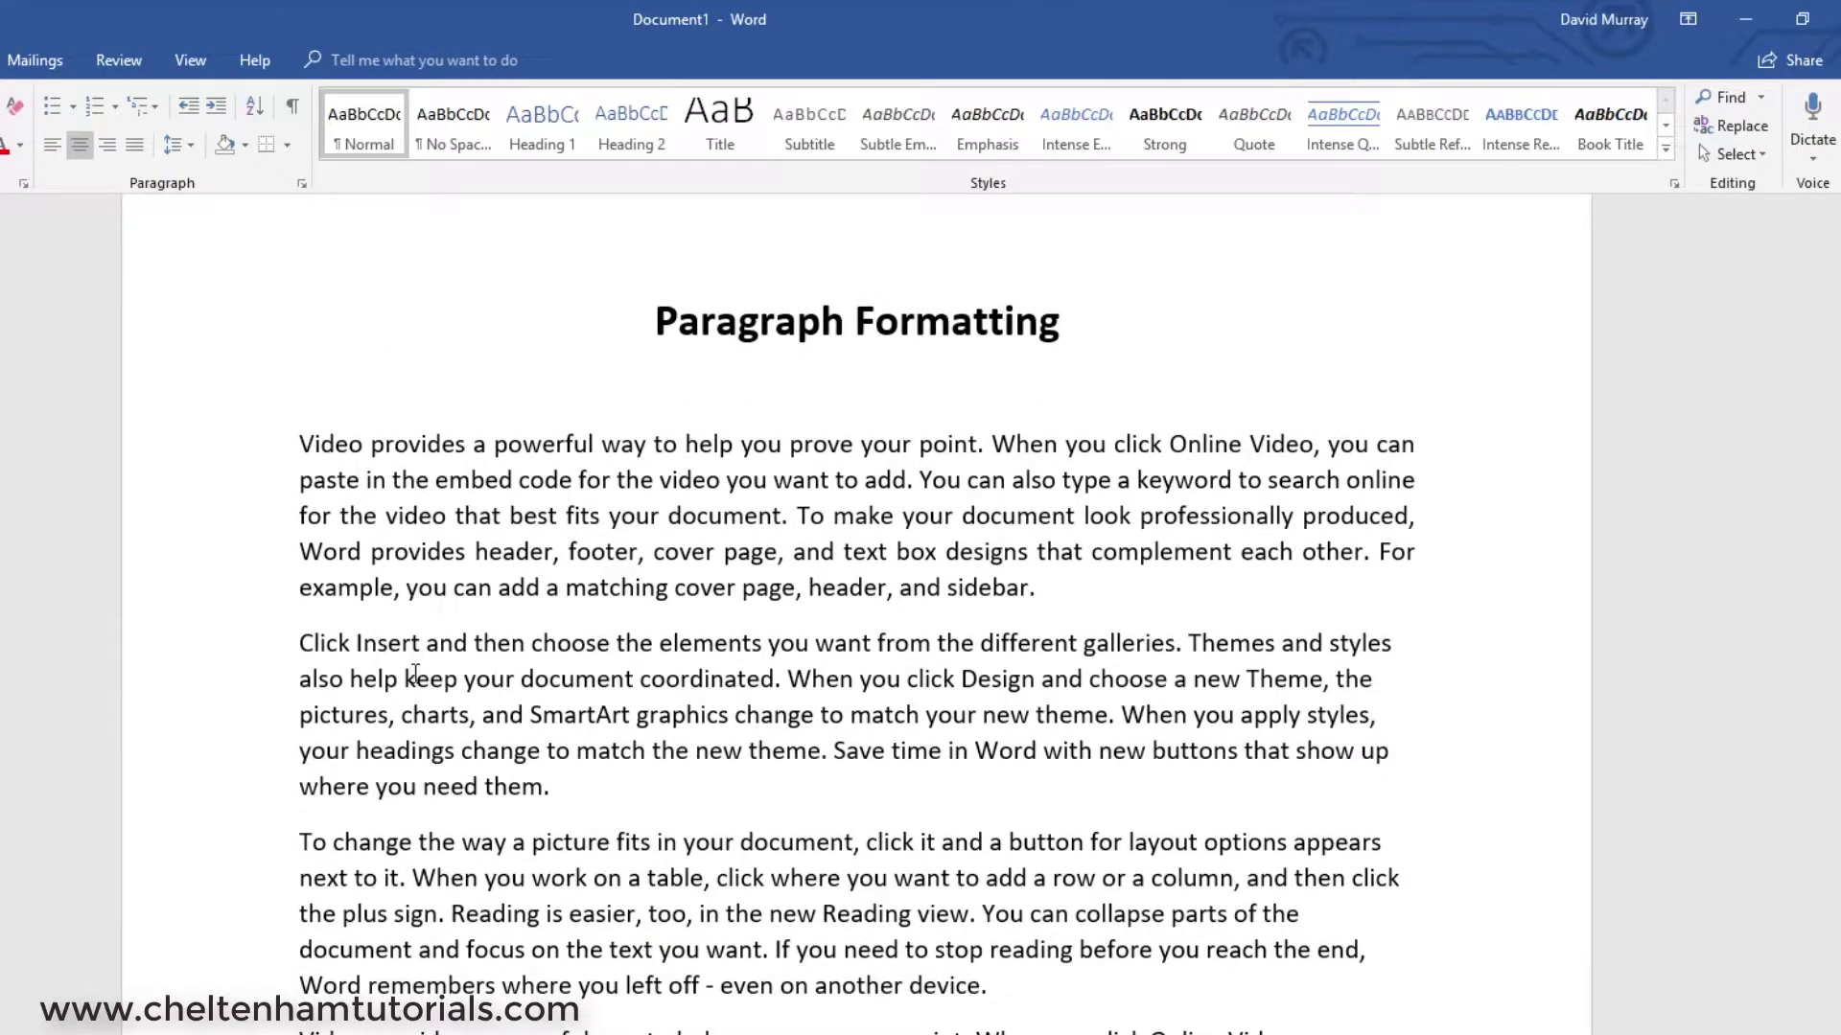
Step: Indent the second paragraph several steps from the left margin with Increase Indent
left_click(406, 678)
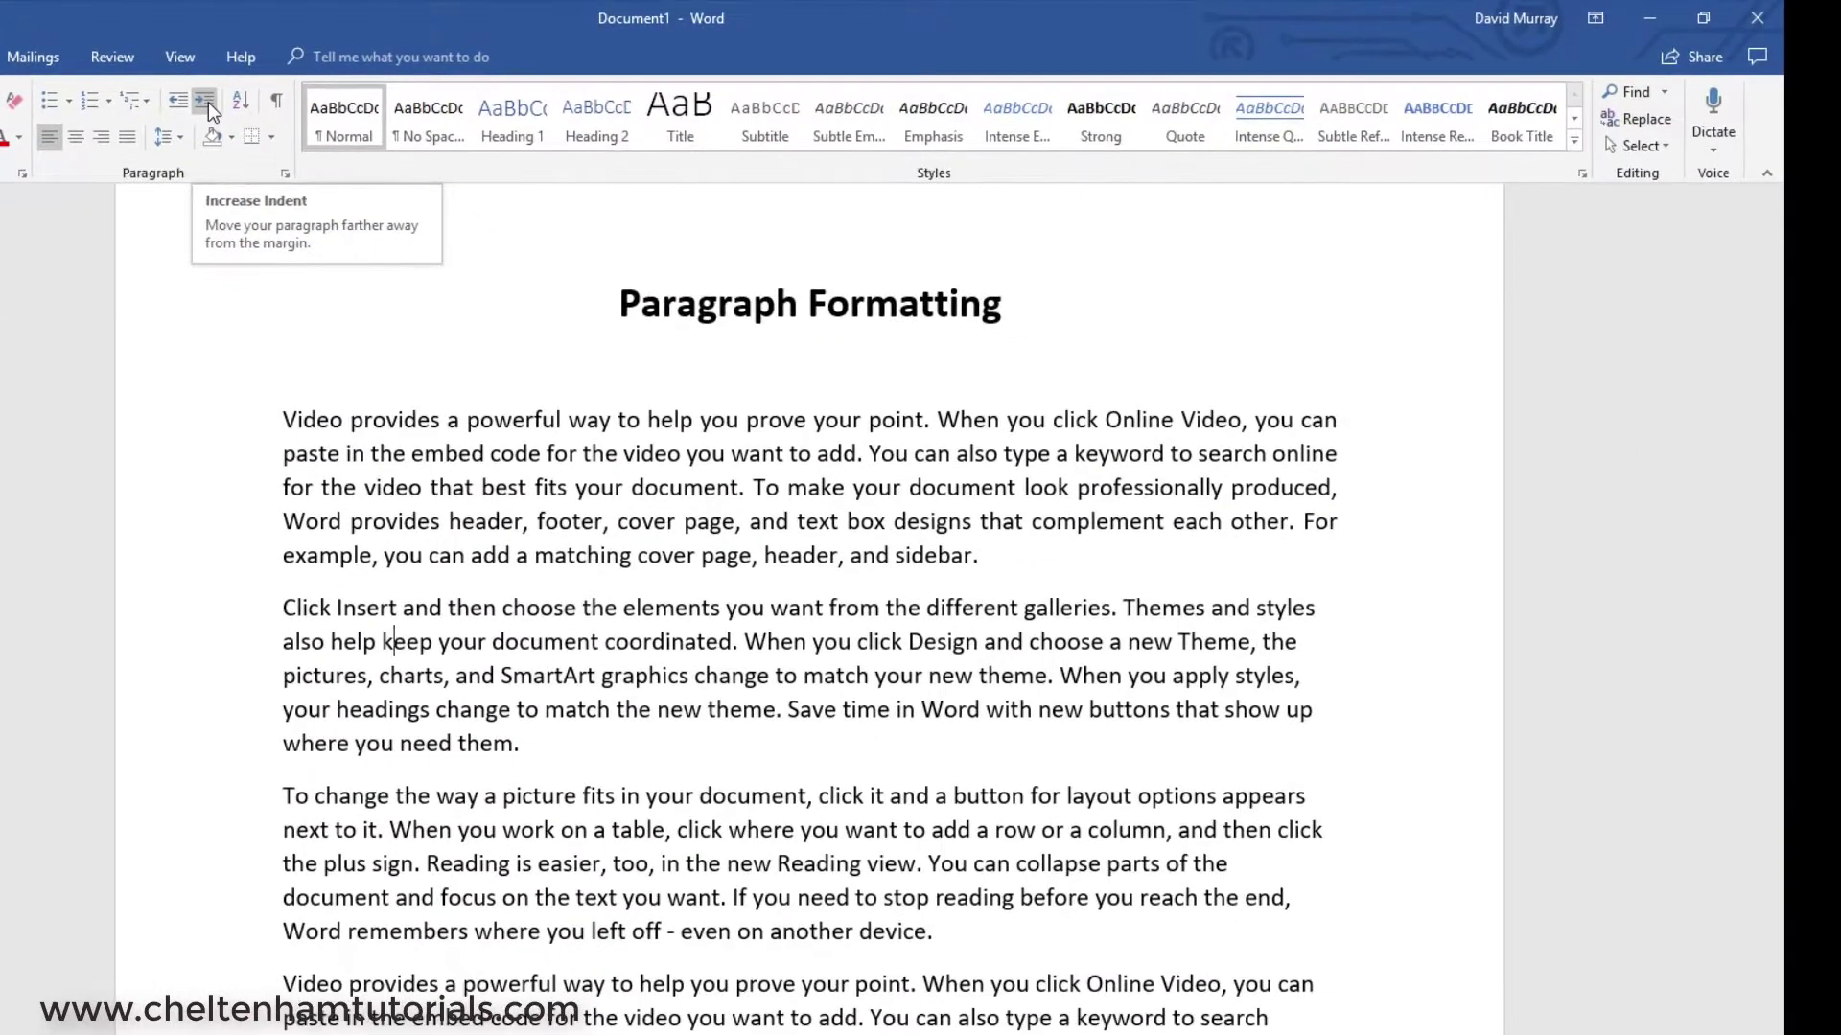
left_click(515, 253)
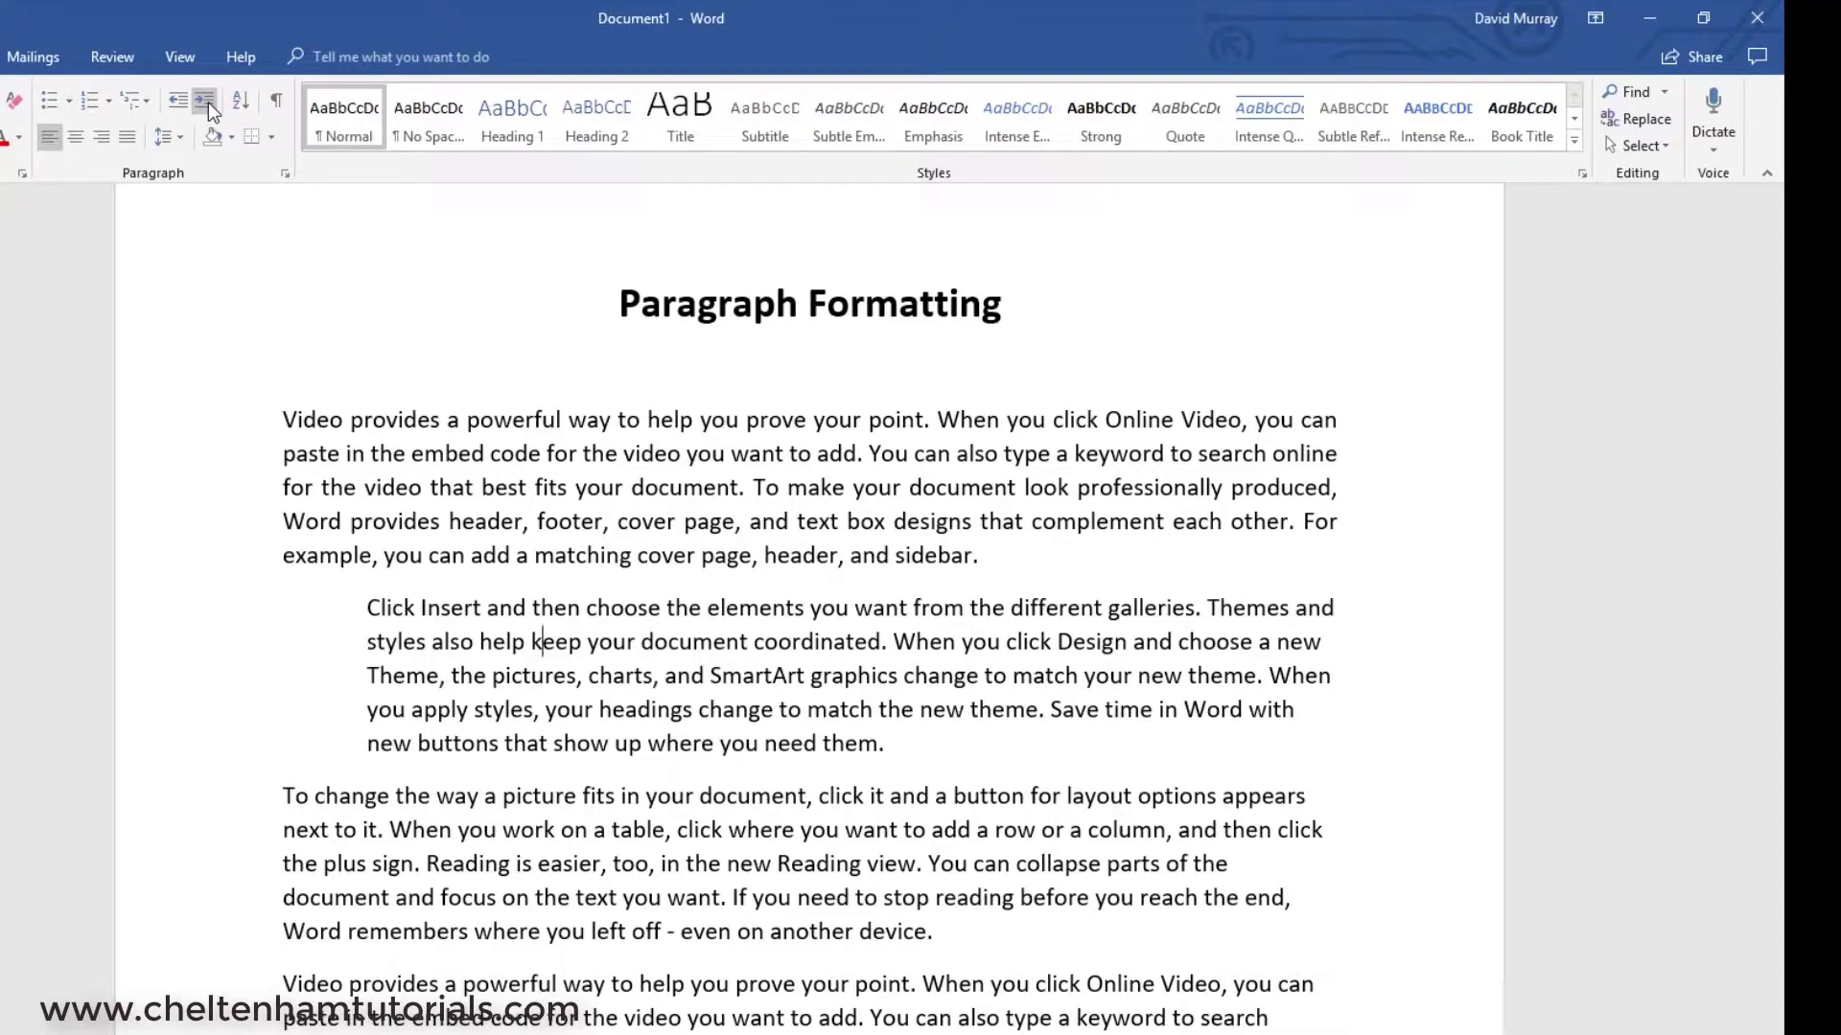
left_click(209, 109)
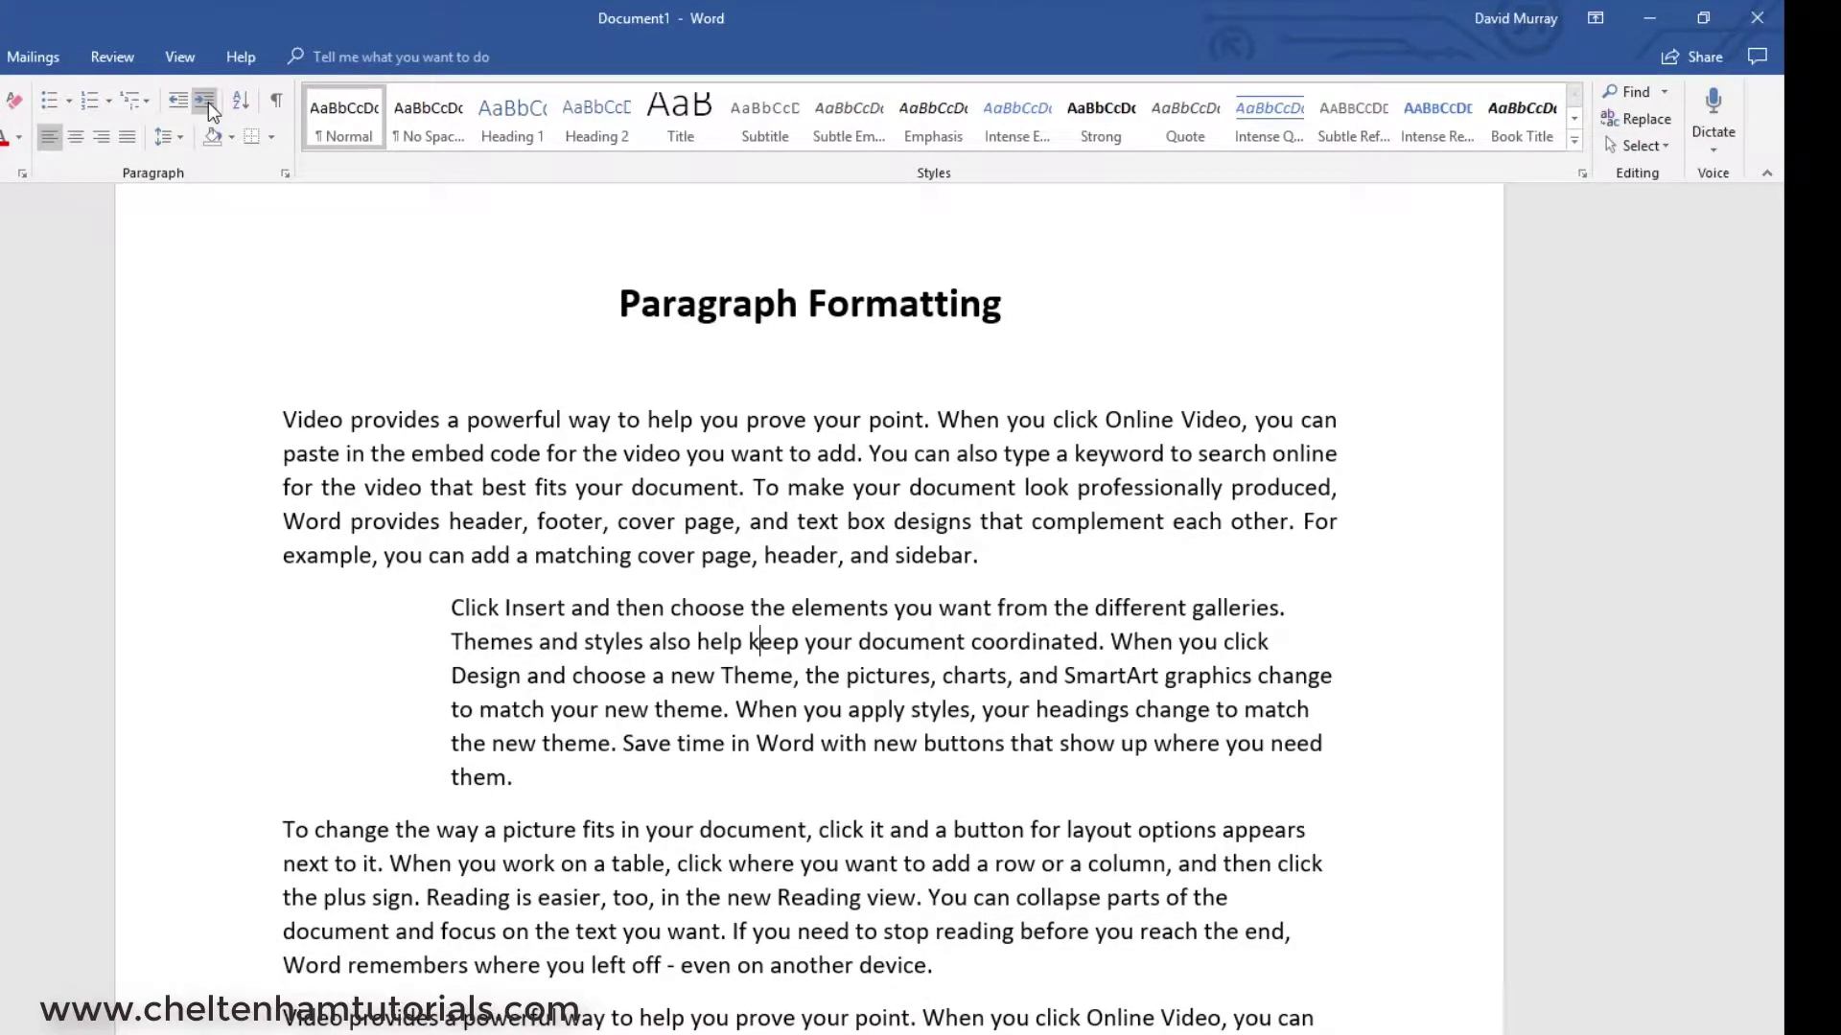
left_click(210, 108)
left_click(210, 108)
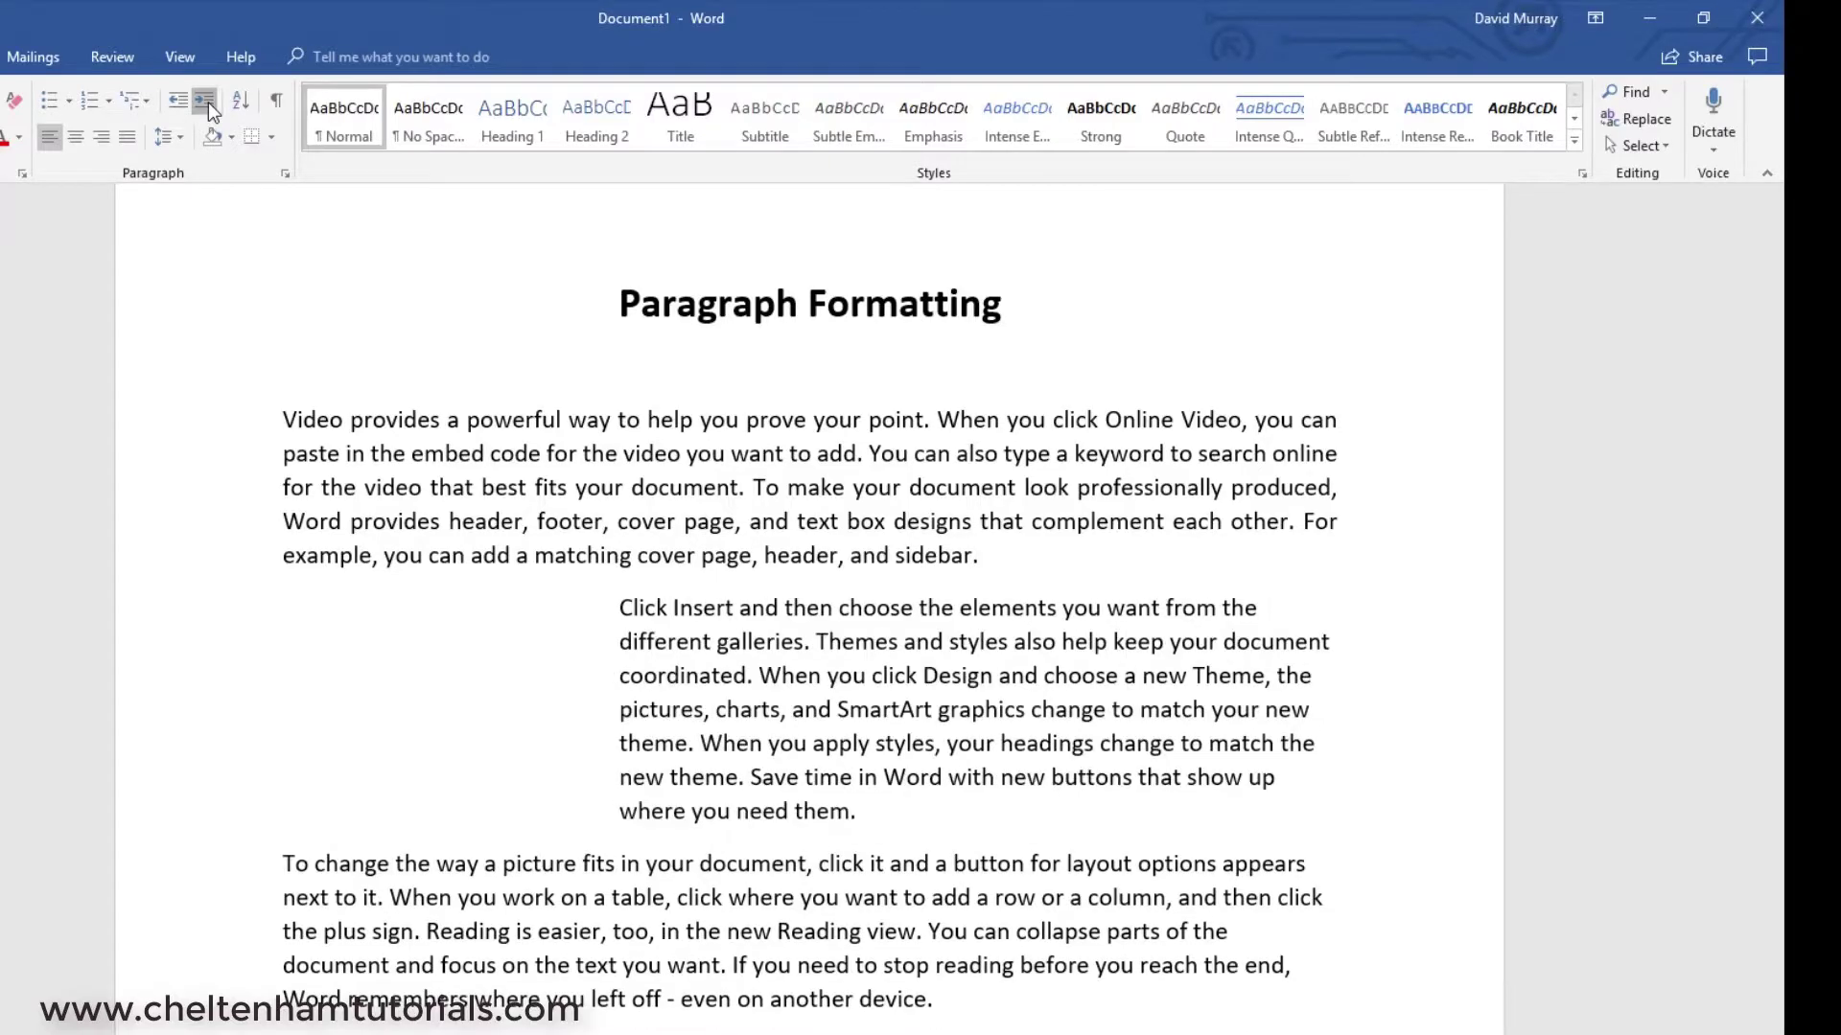
left_click(210, 108)
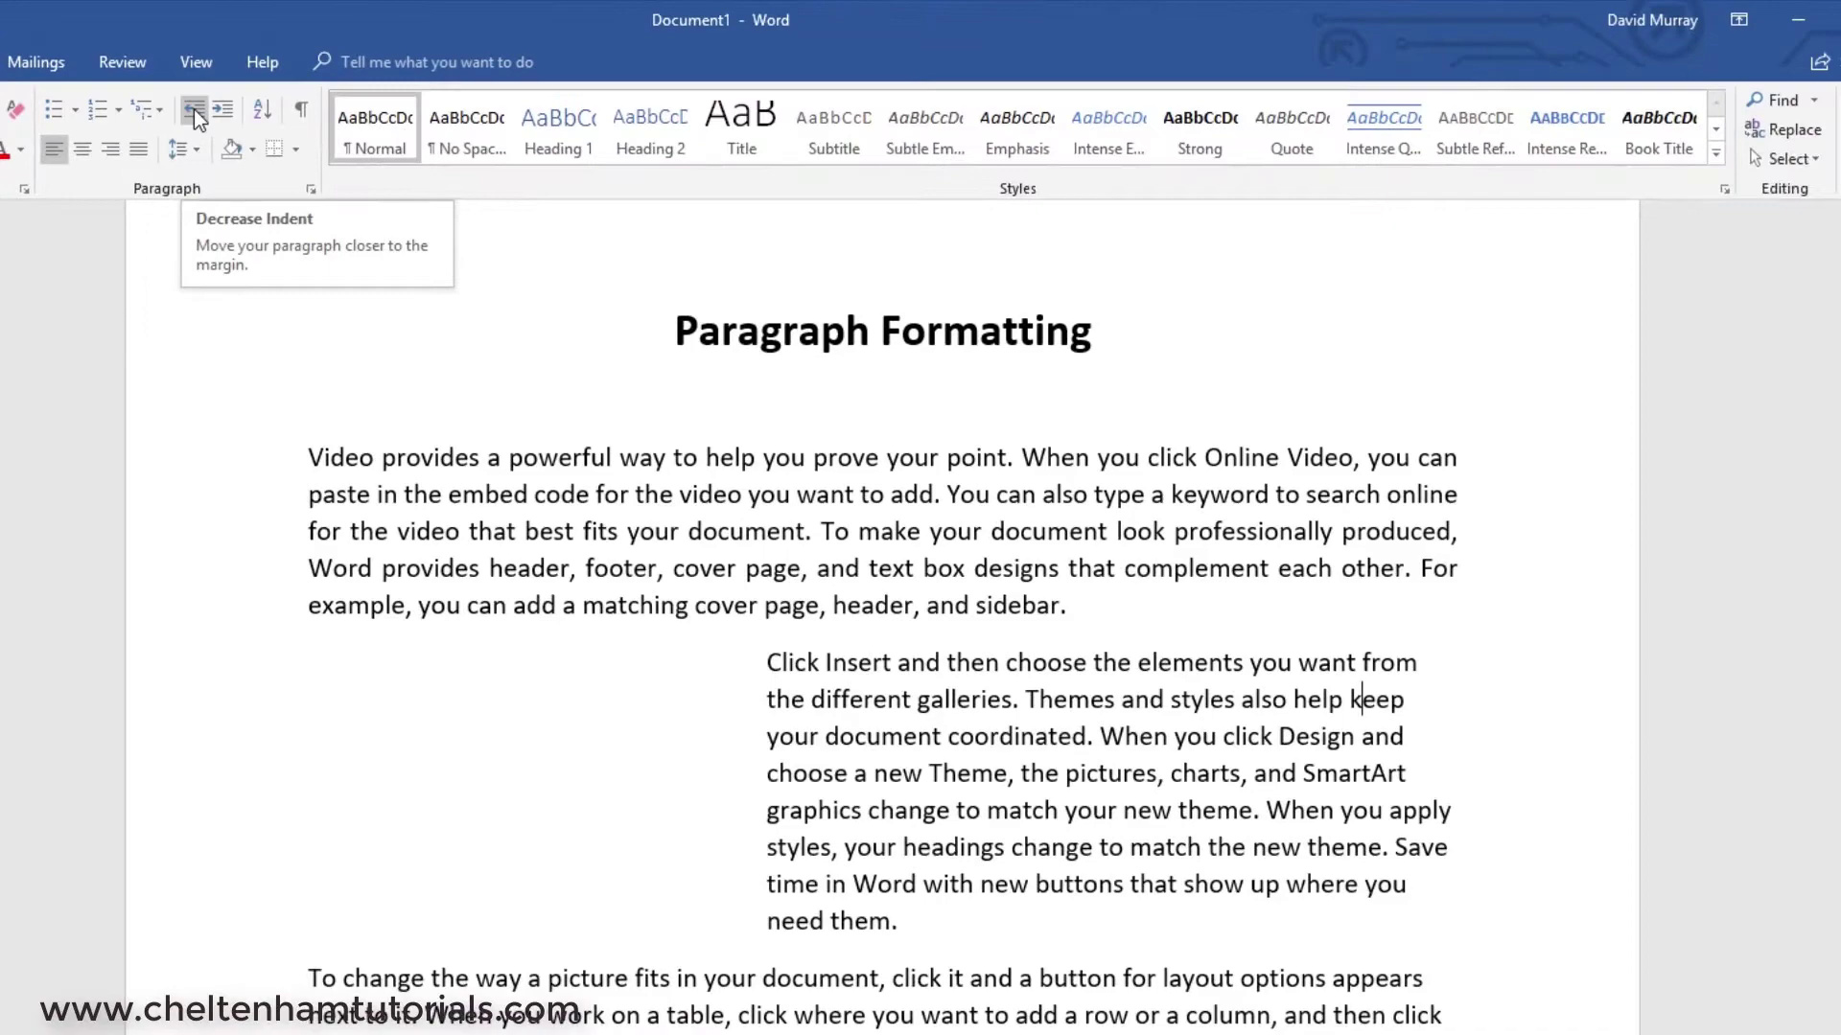
Step: Decrease the second paragraph's indent until it sits flush with the left margin
left_click(376, 212)
left_click(195, 111)
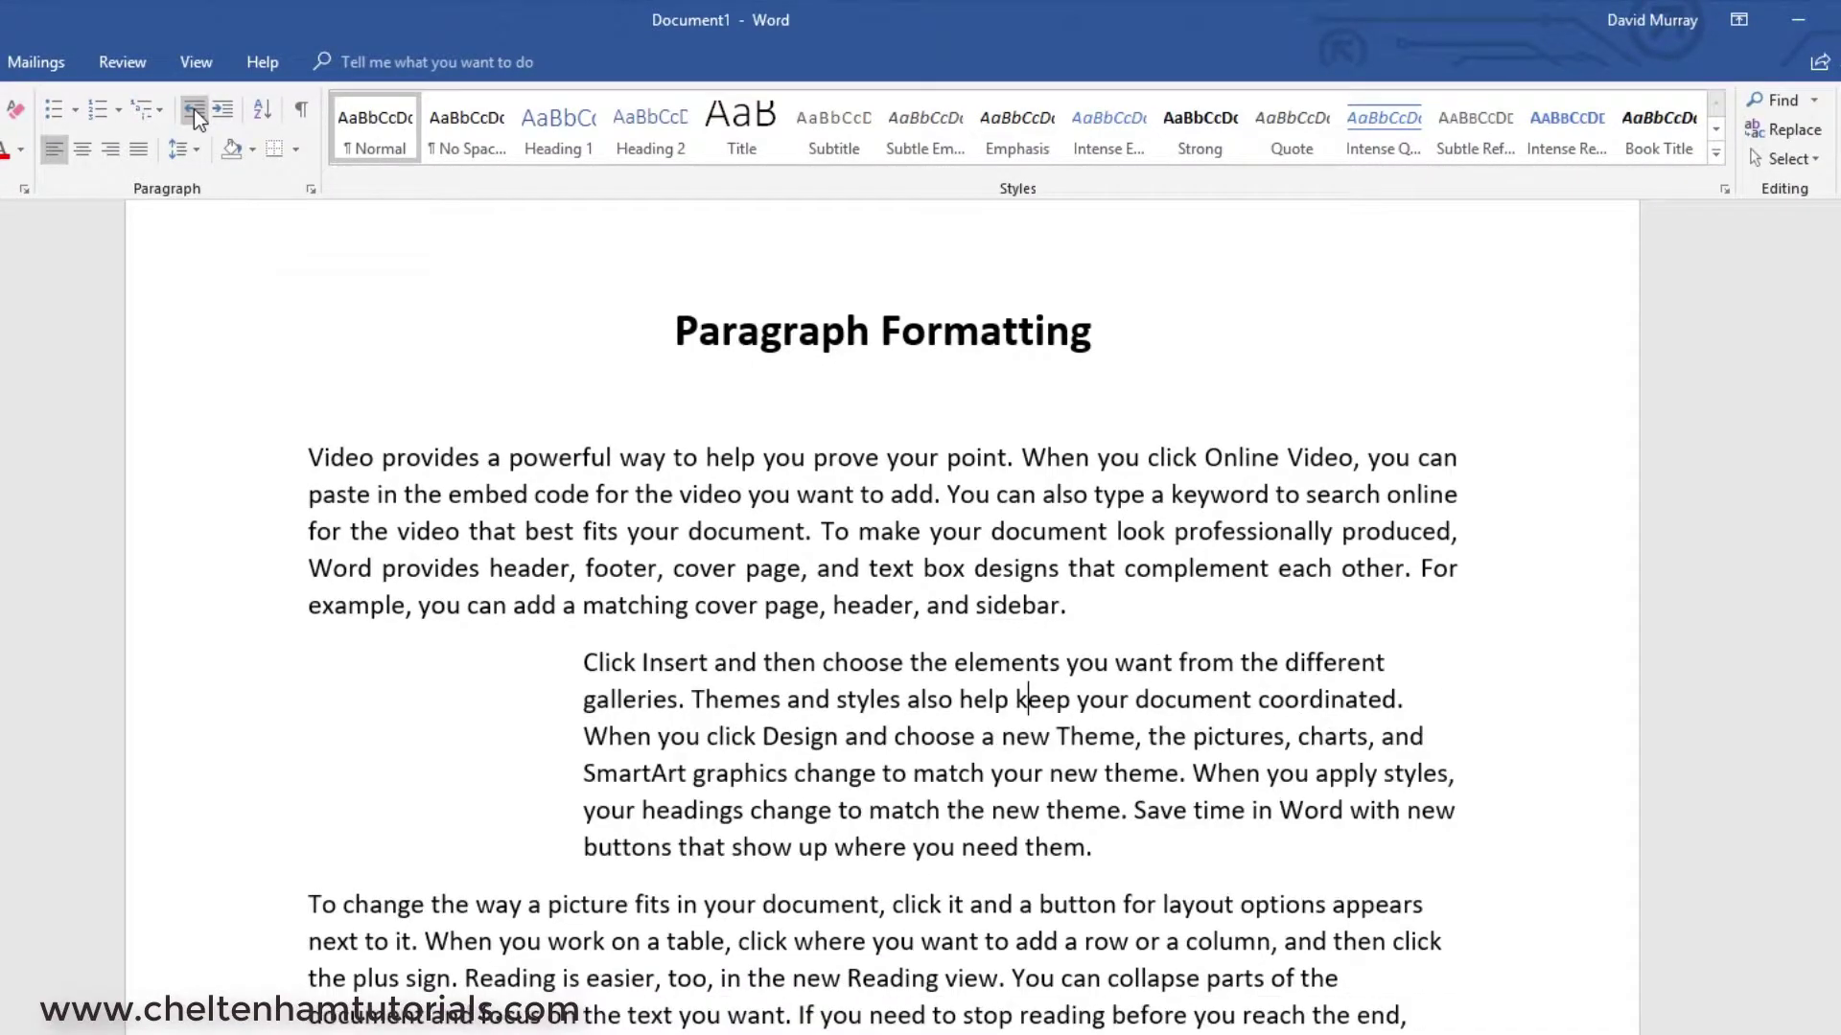
left_click(195, 112)
left_click(194, 111)
left_click(195, 111)
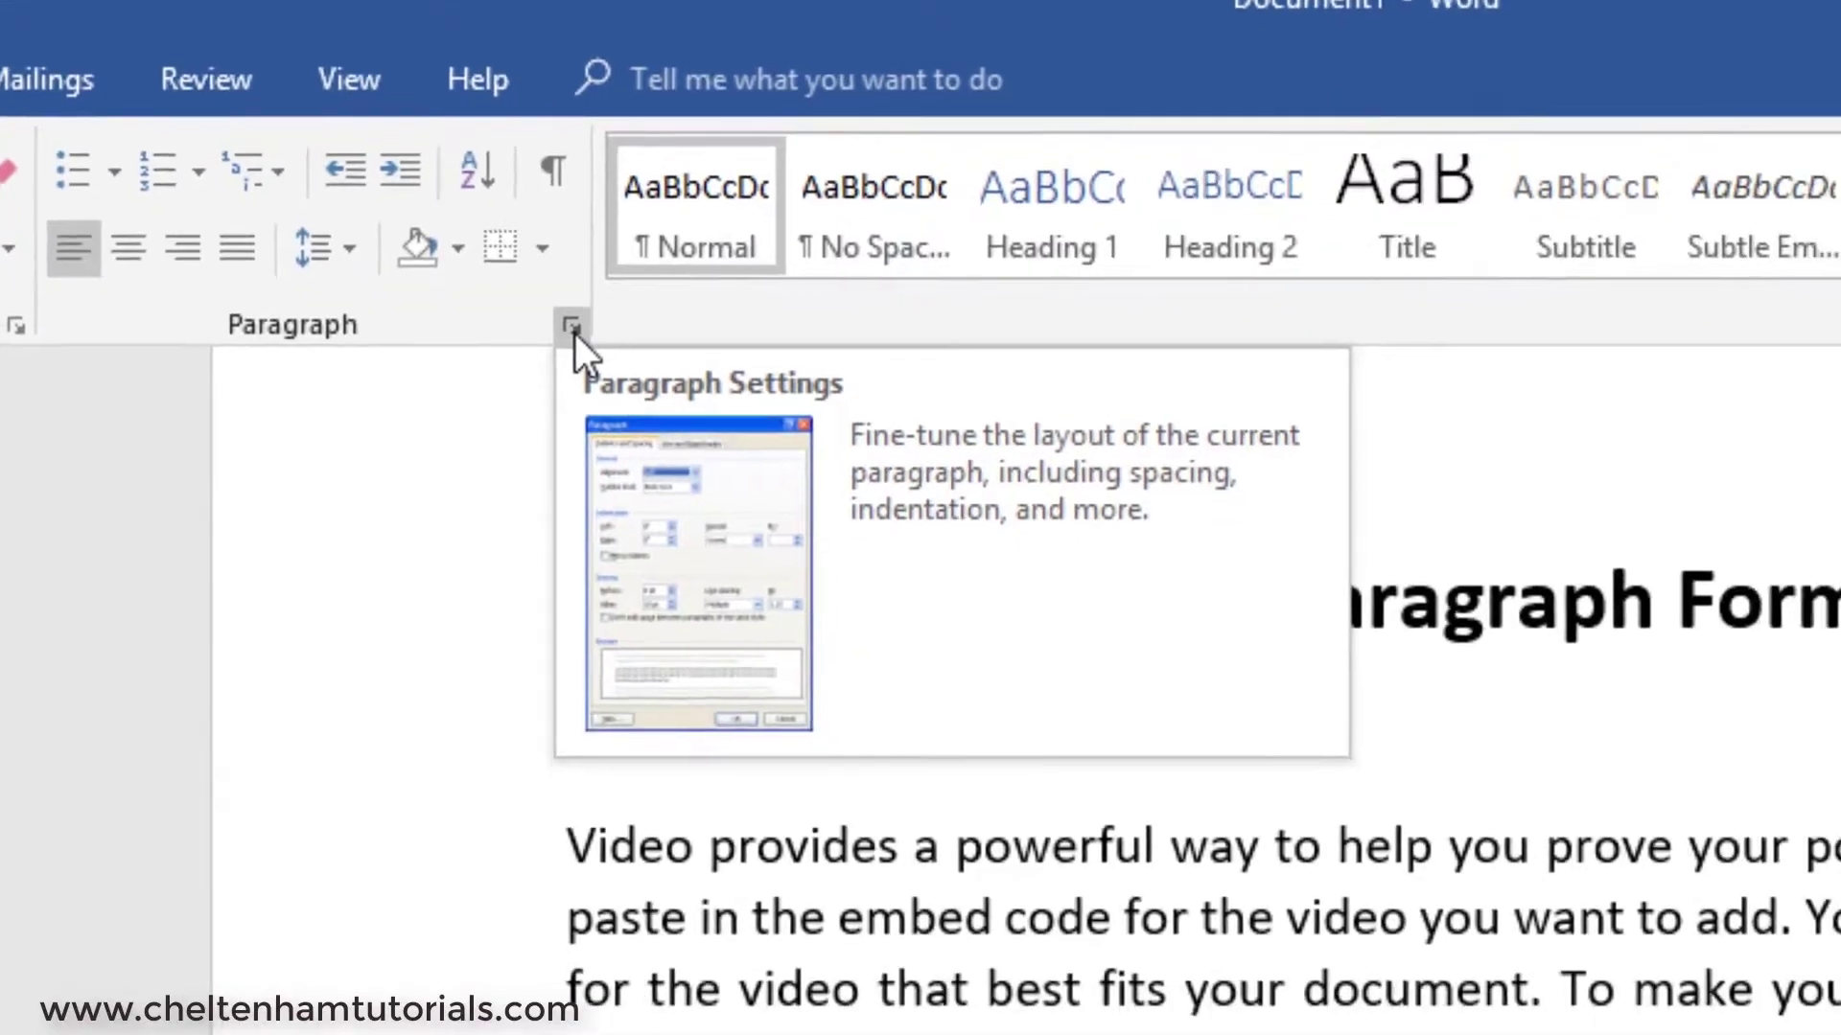
left_click(640, 392)
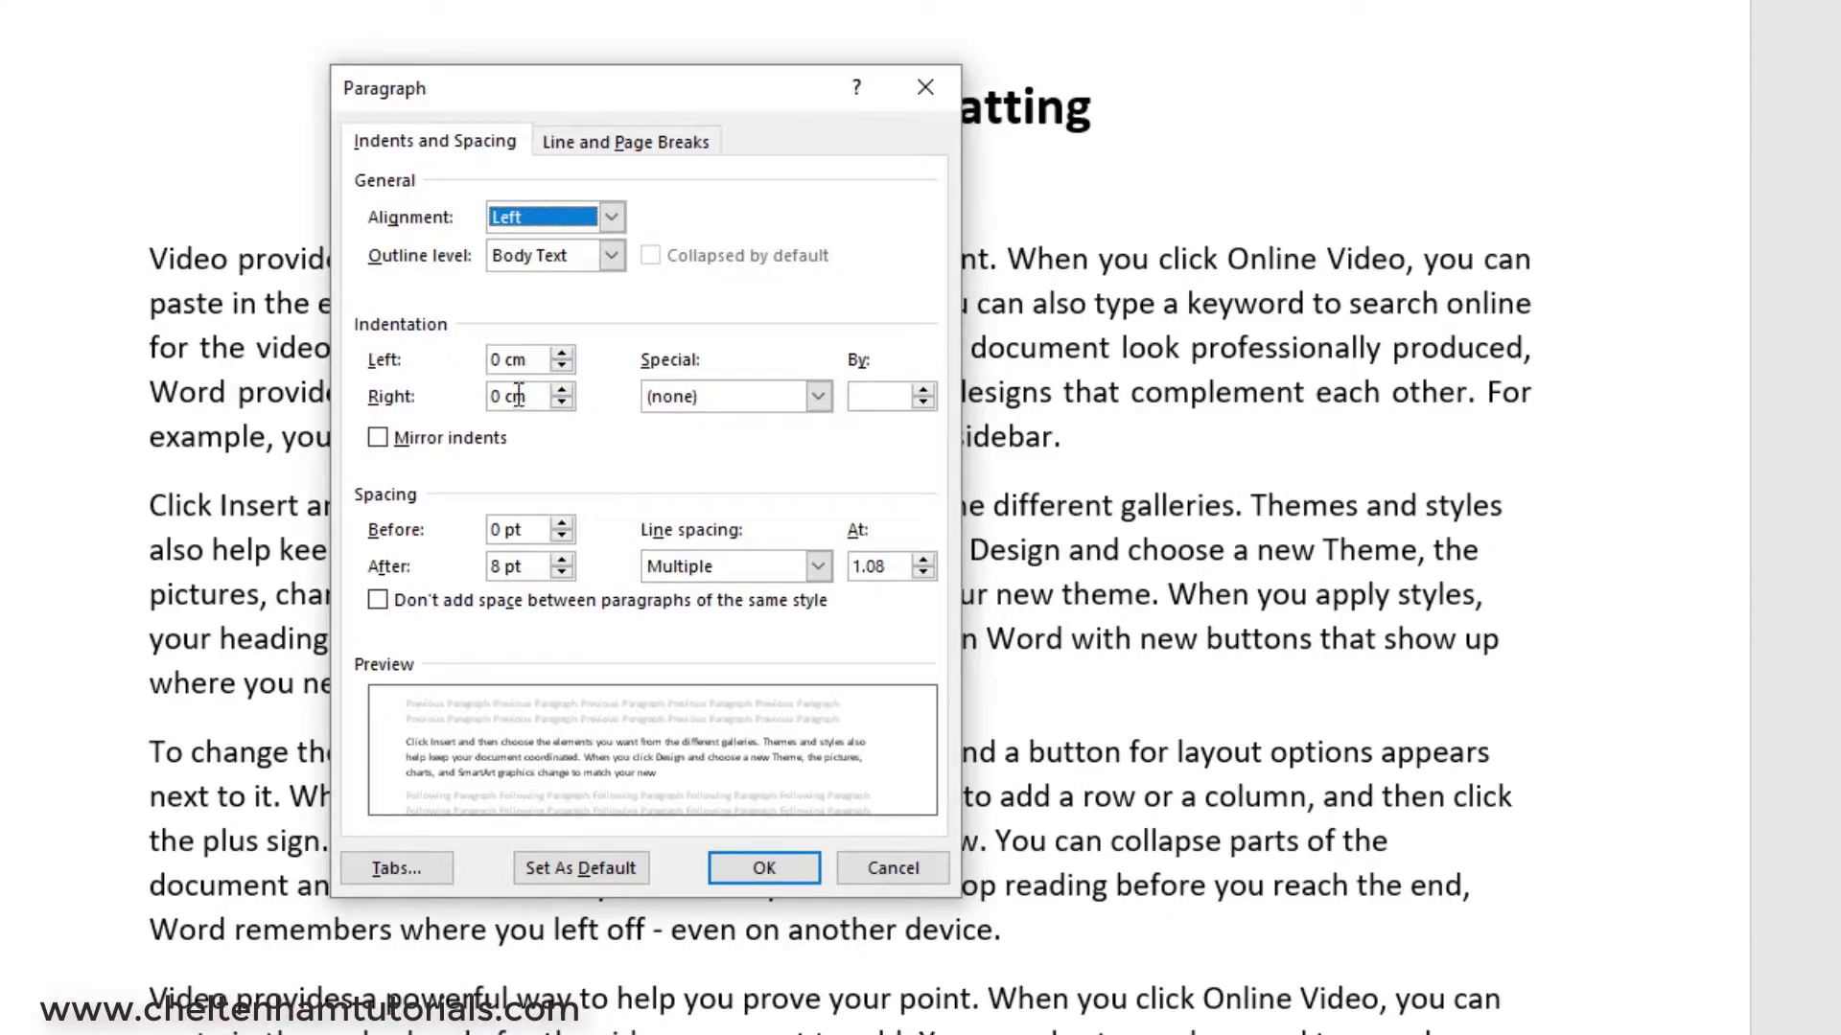
left_click(815, 396)
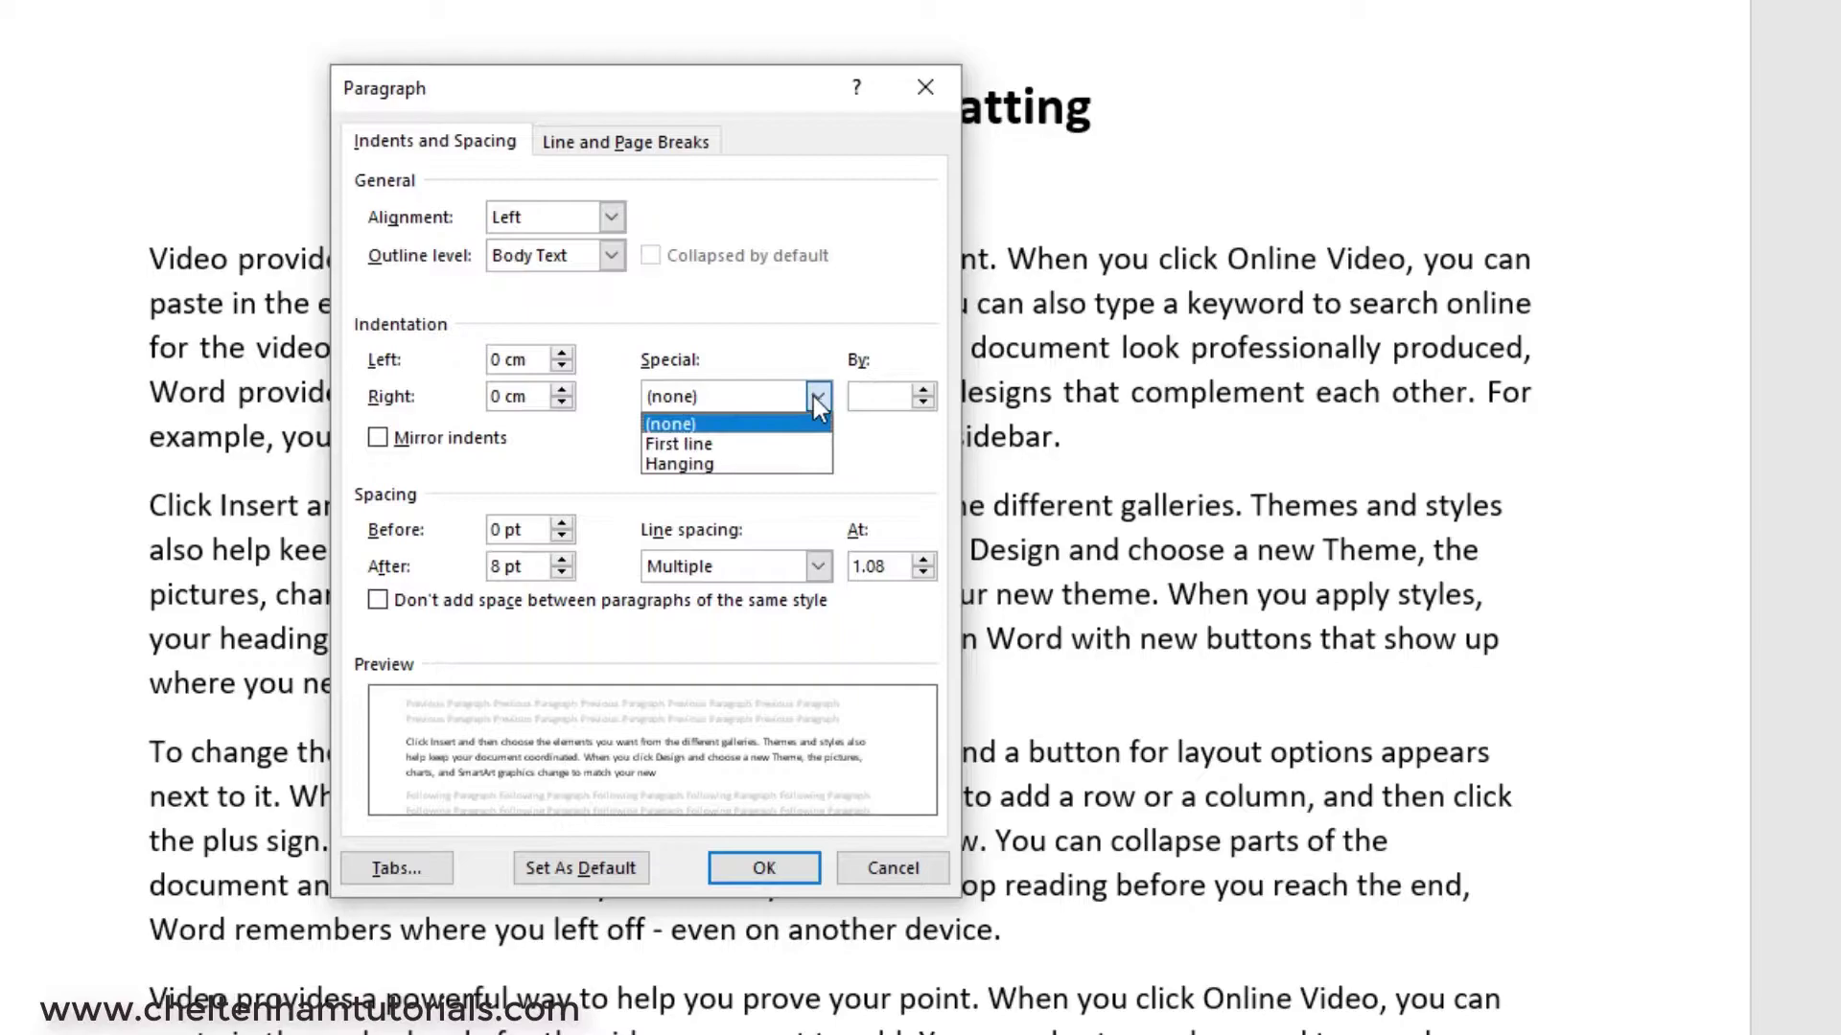
left_click(782, 443)
left_click(797, 854)
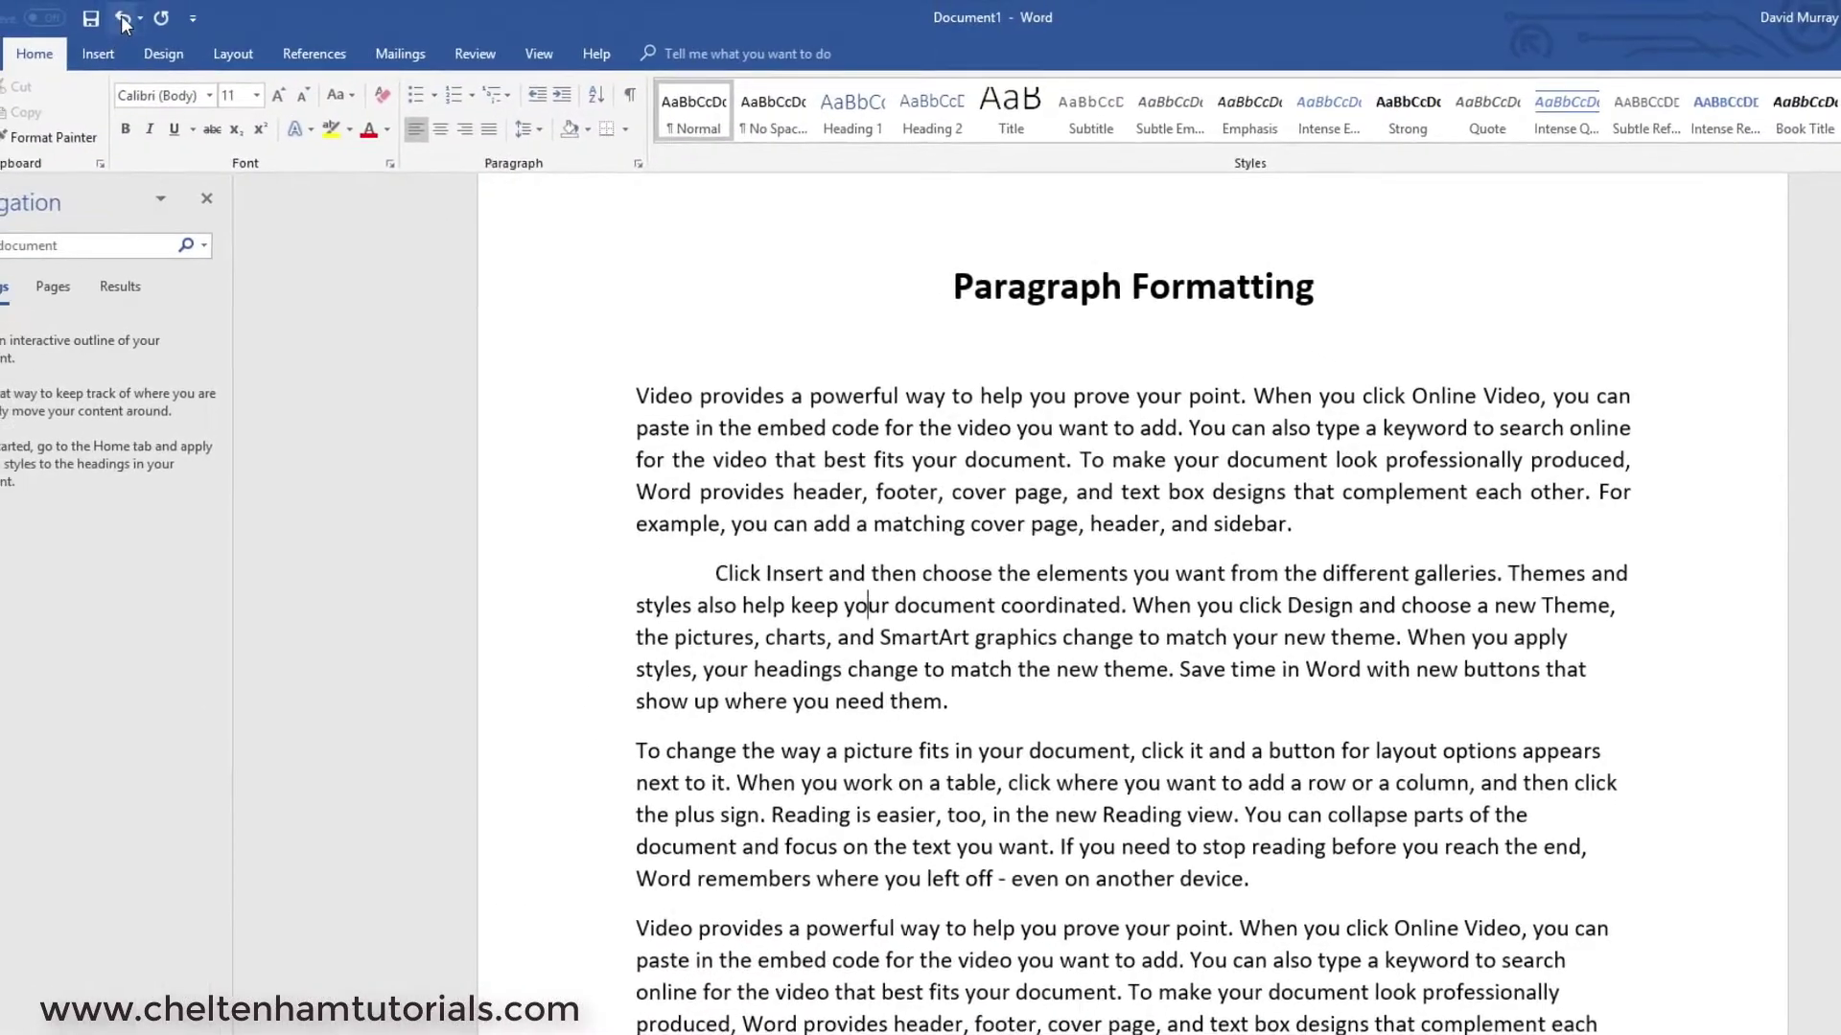
left_click(123, 19)
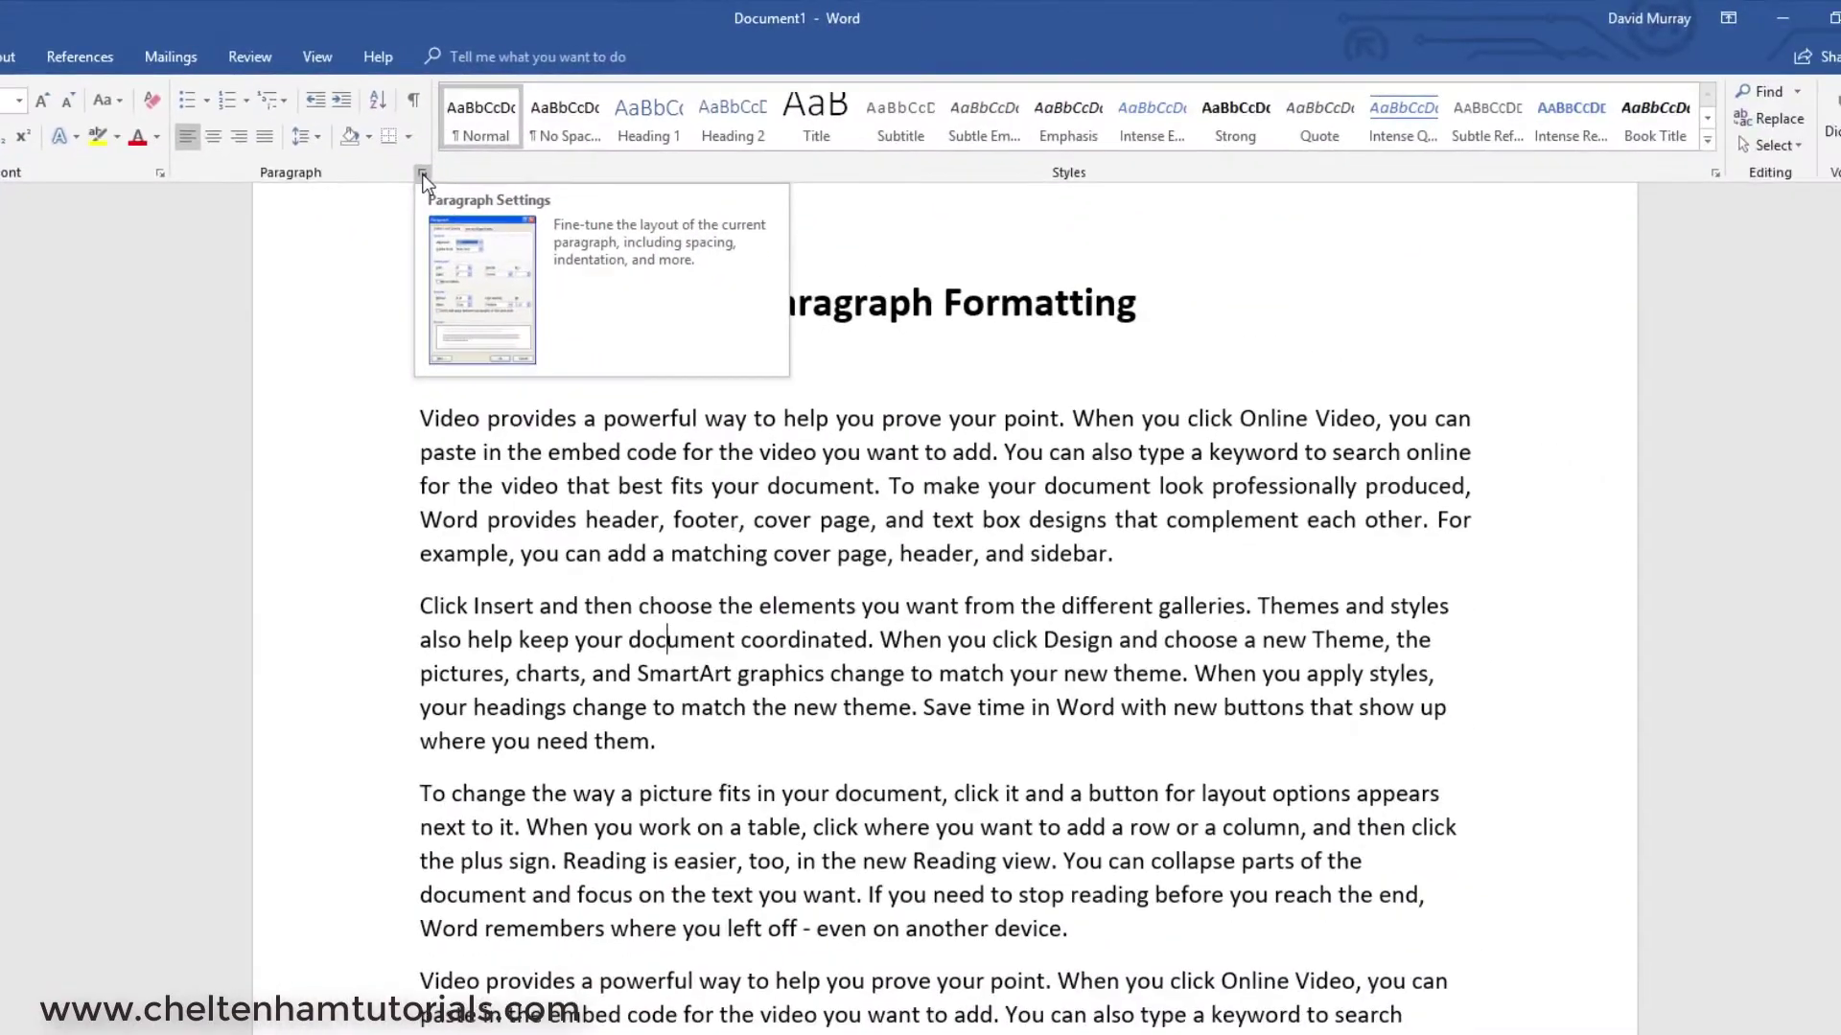
Step: Give the second paragraph a 1.27 cm Hanging special indent in the Paragraph dialog
left_click(422, 175)
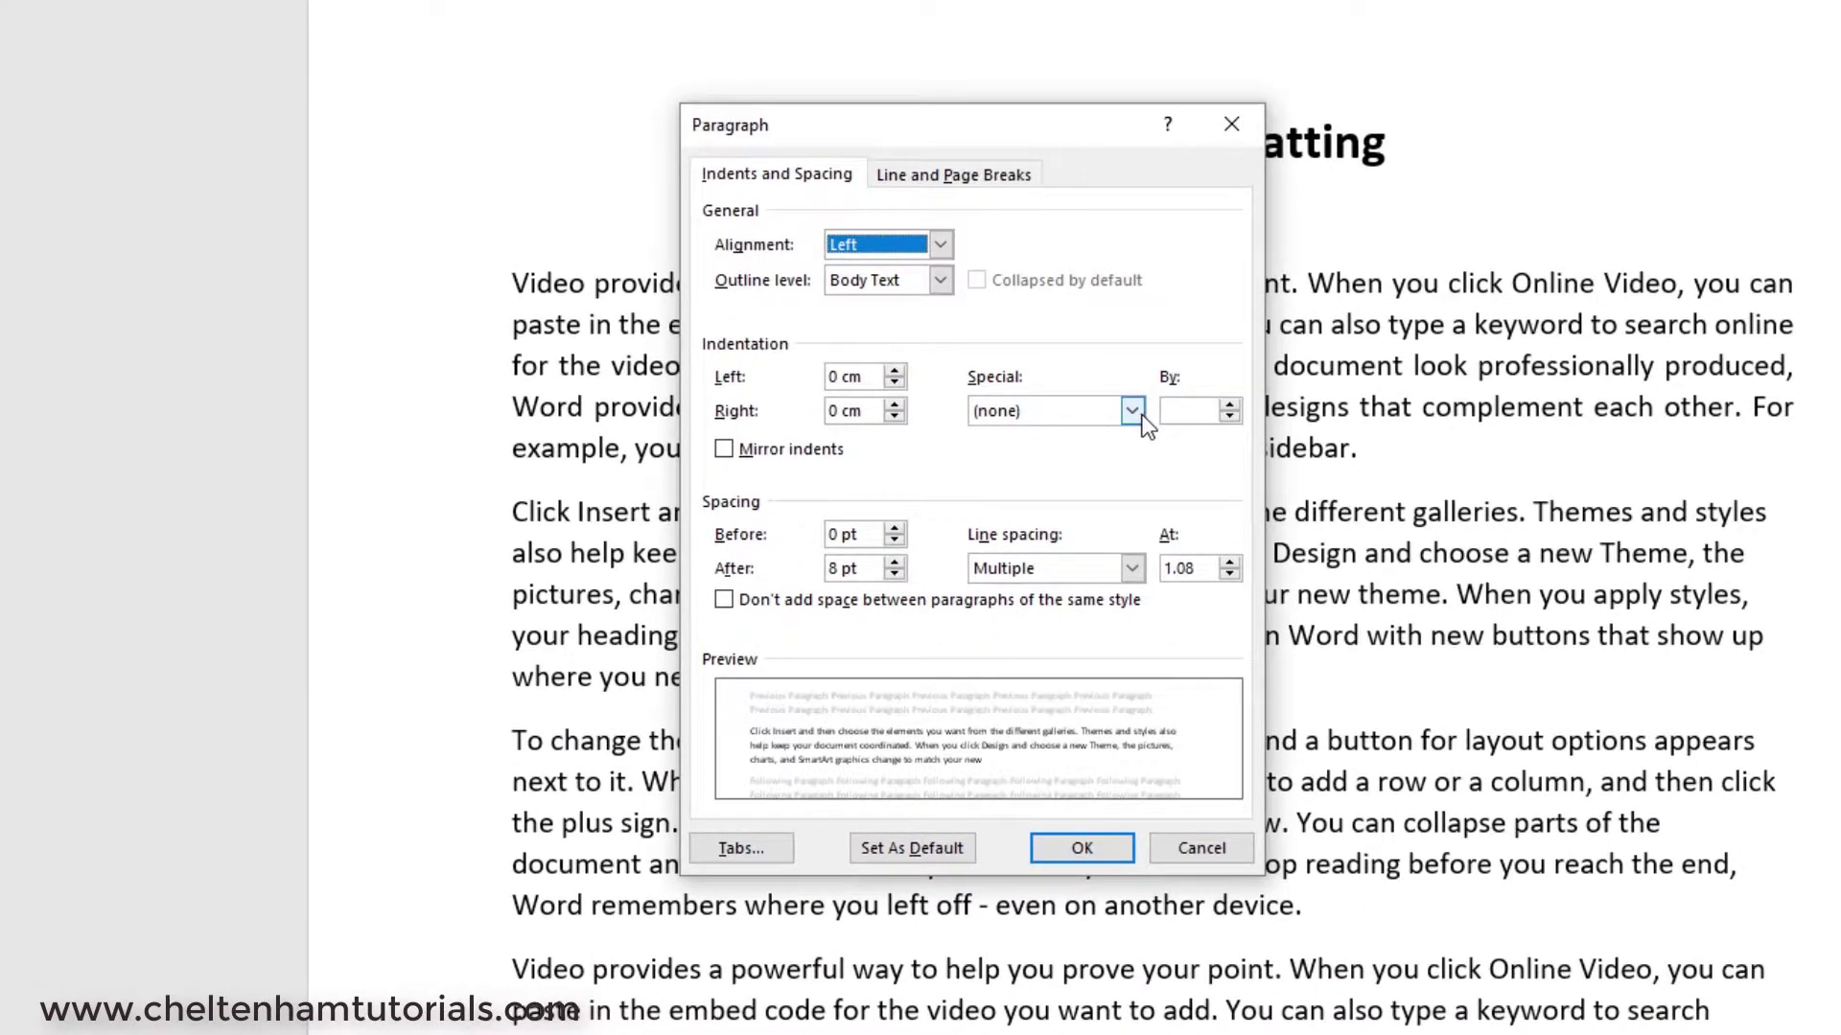
left_click(1140, 414)
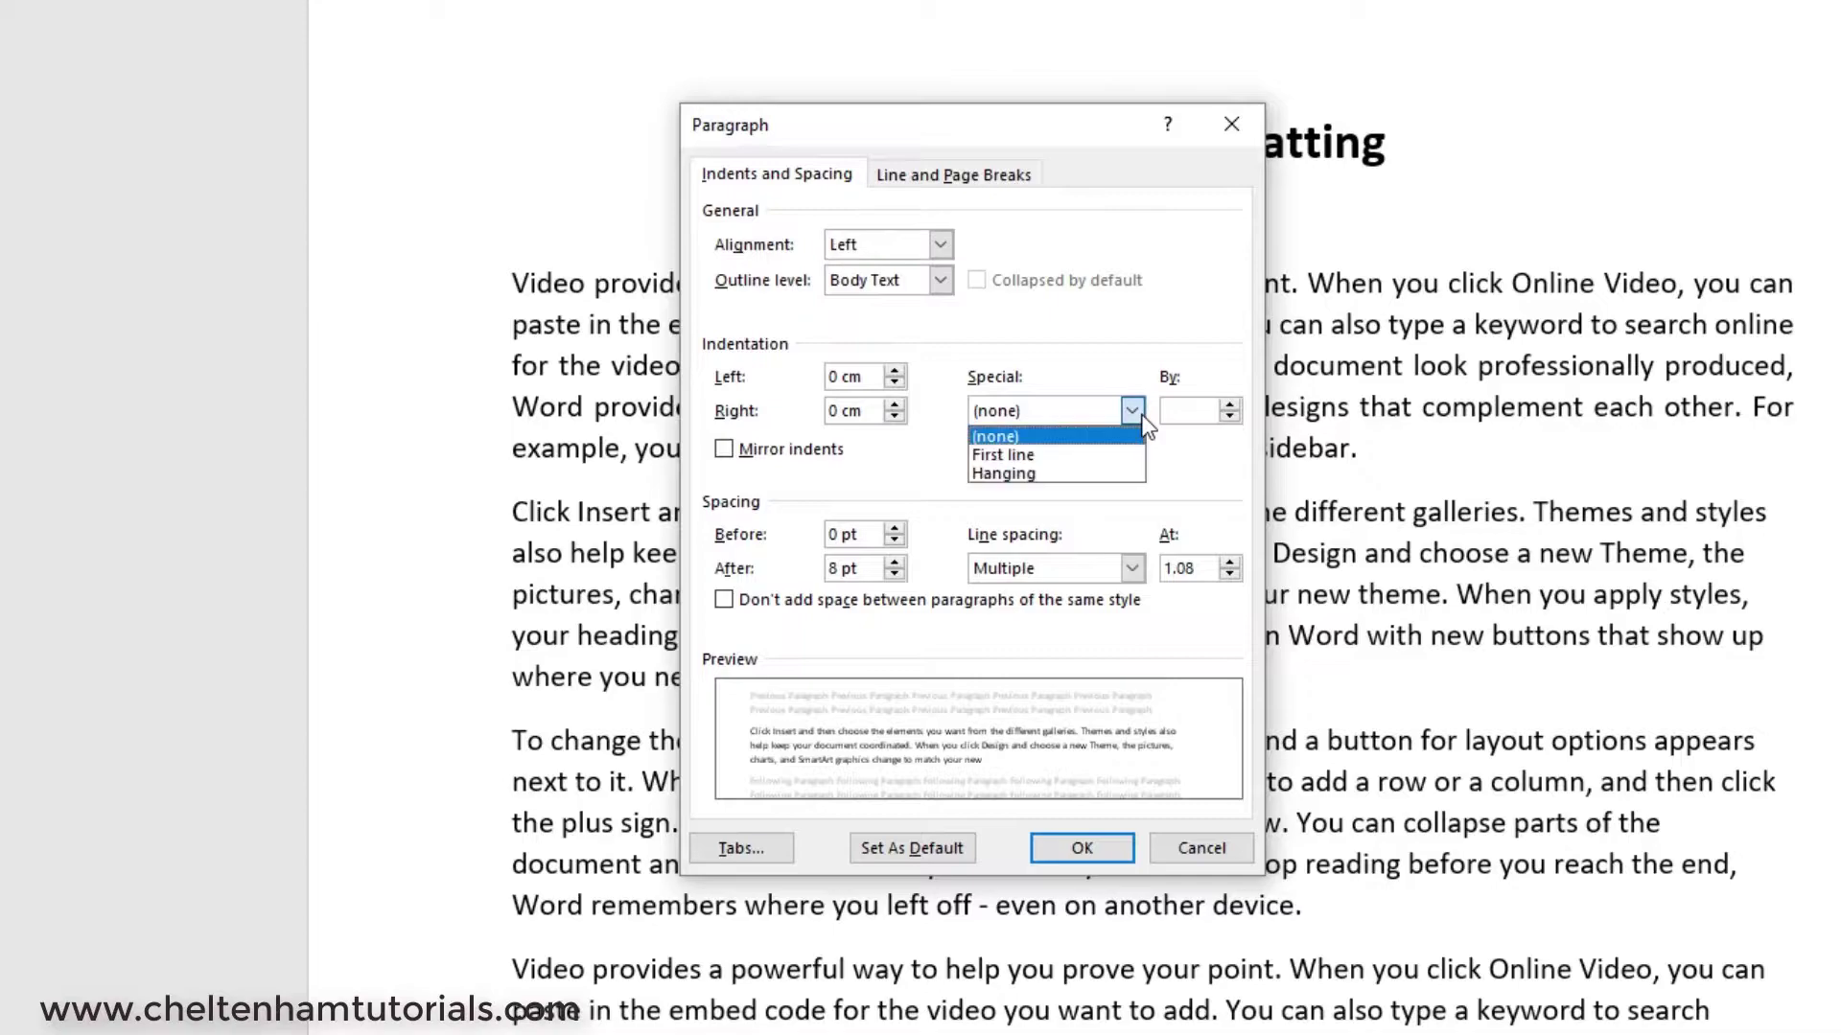
left_click(1093, 479)
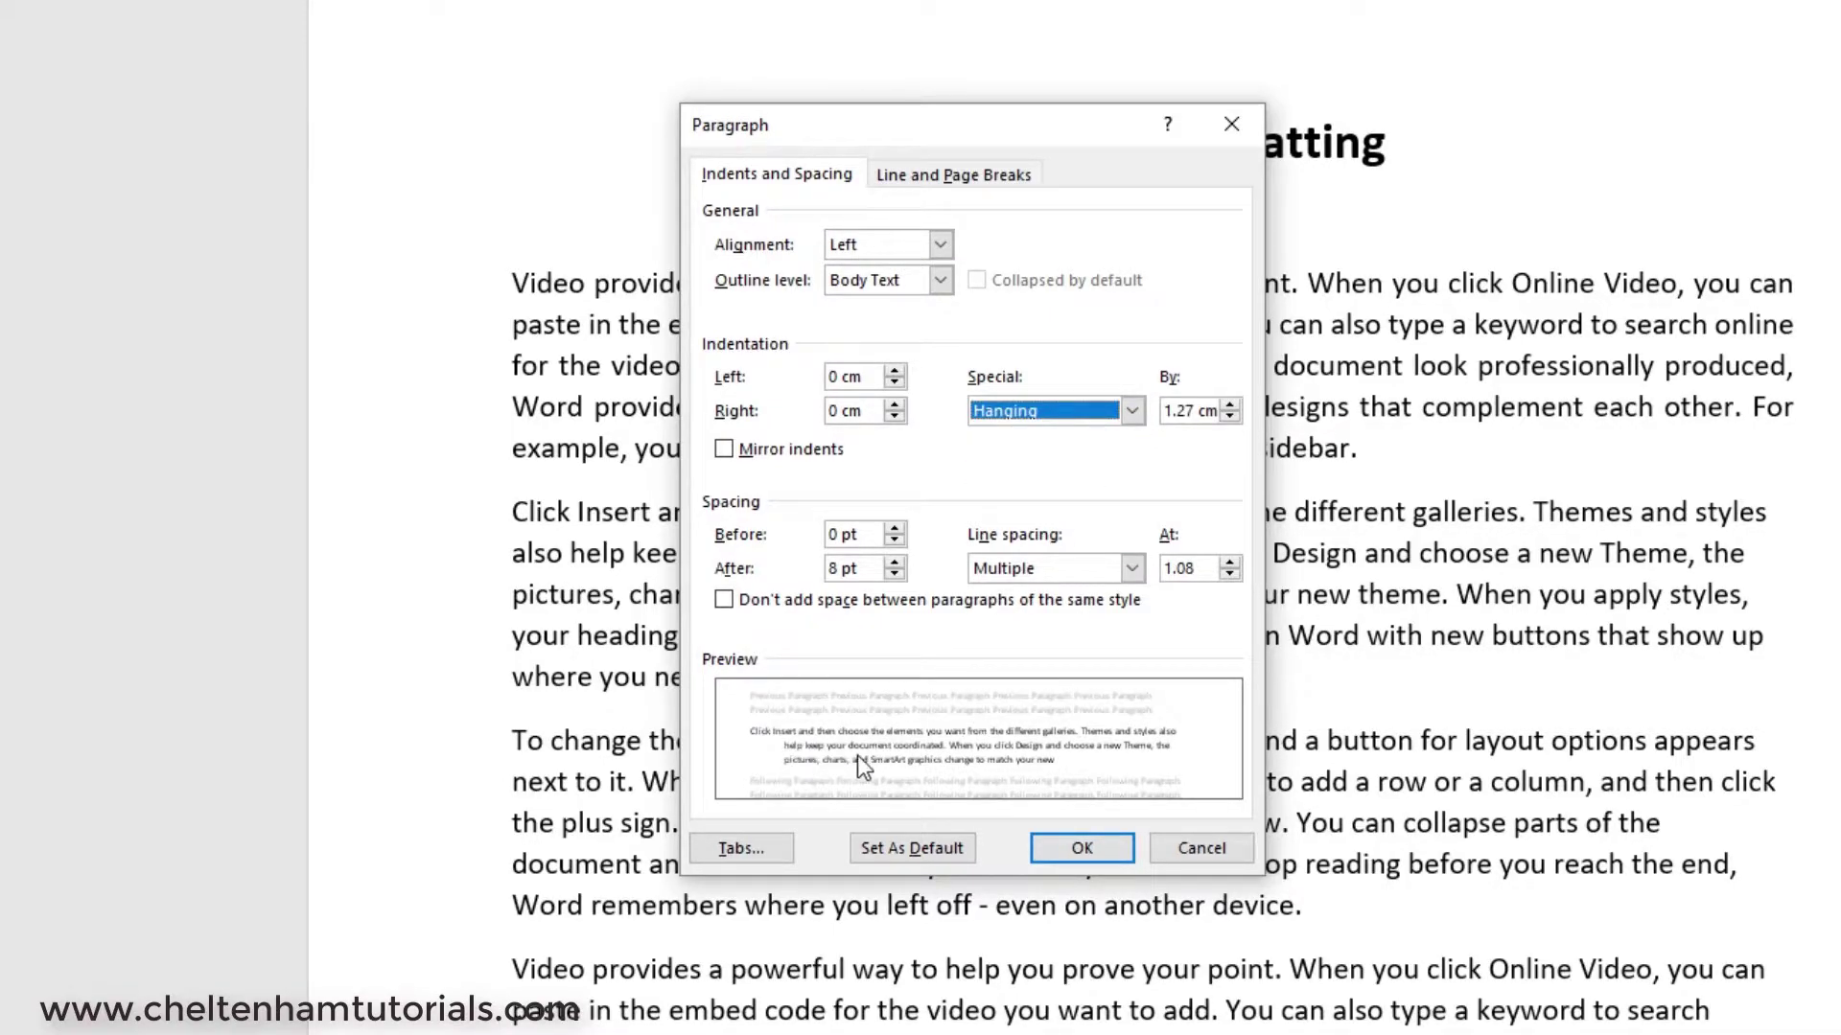
left_click(1073, 856)
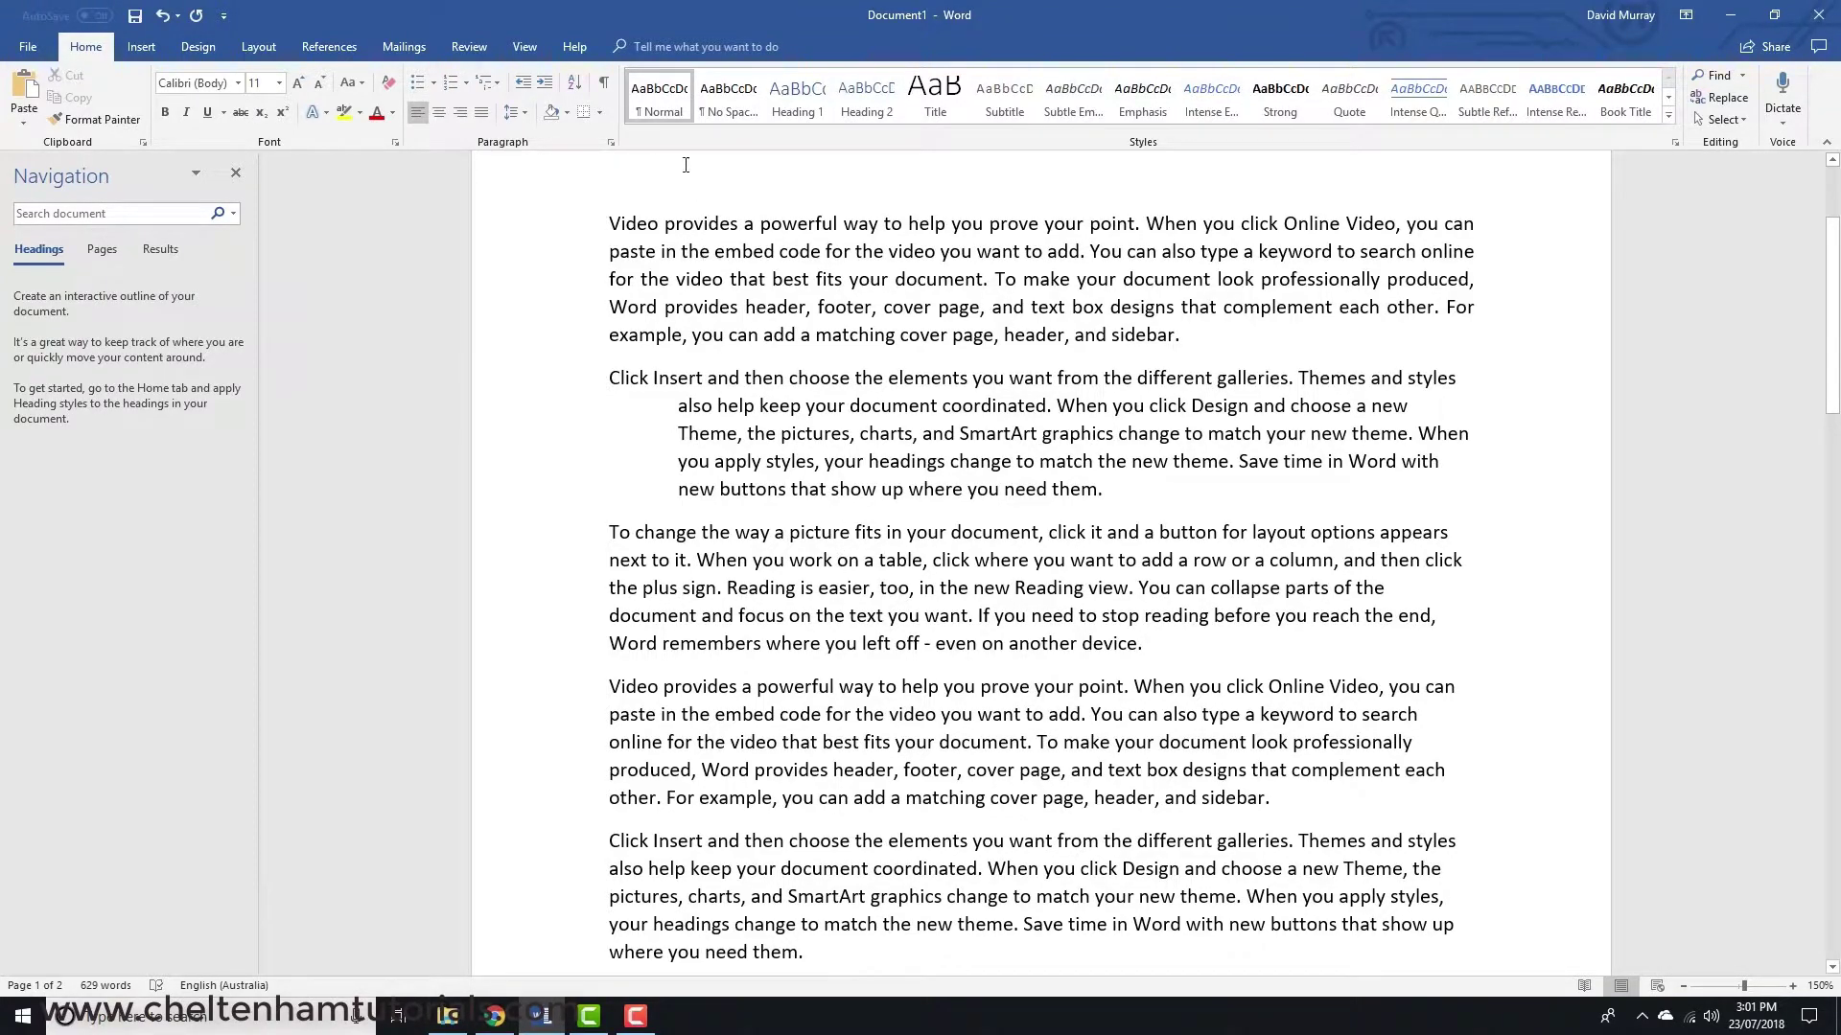
Step: Apply a Hanging indent to the third paragraph, then undo it
left_click(611, 144)
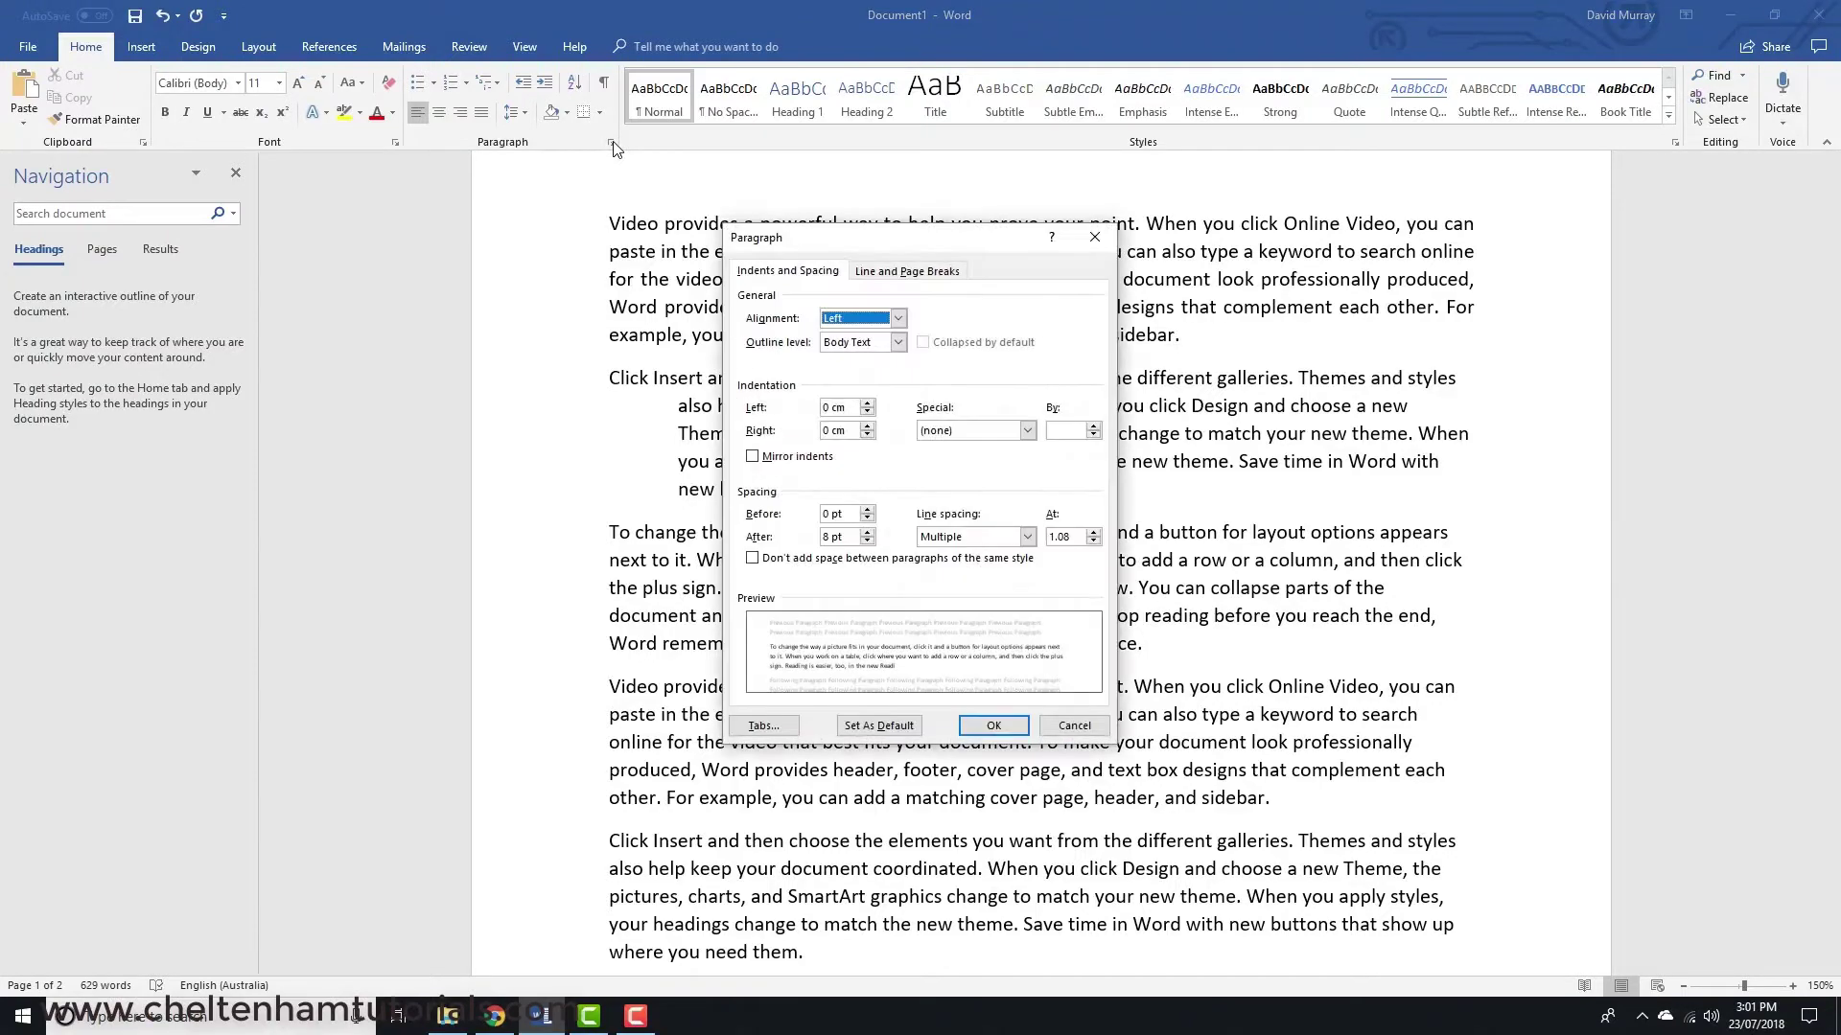
left_click(1027, 430)
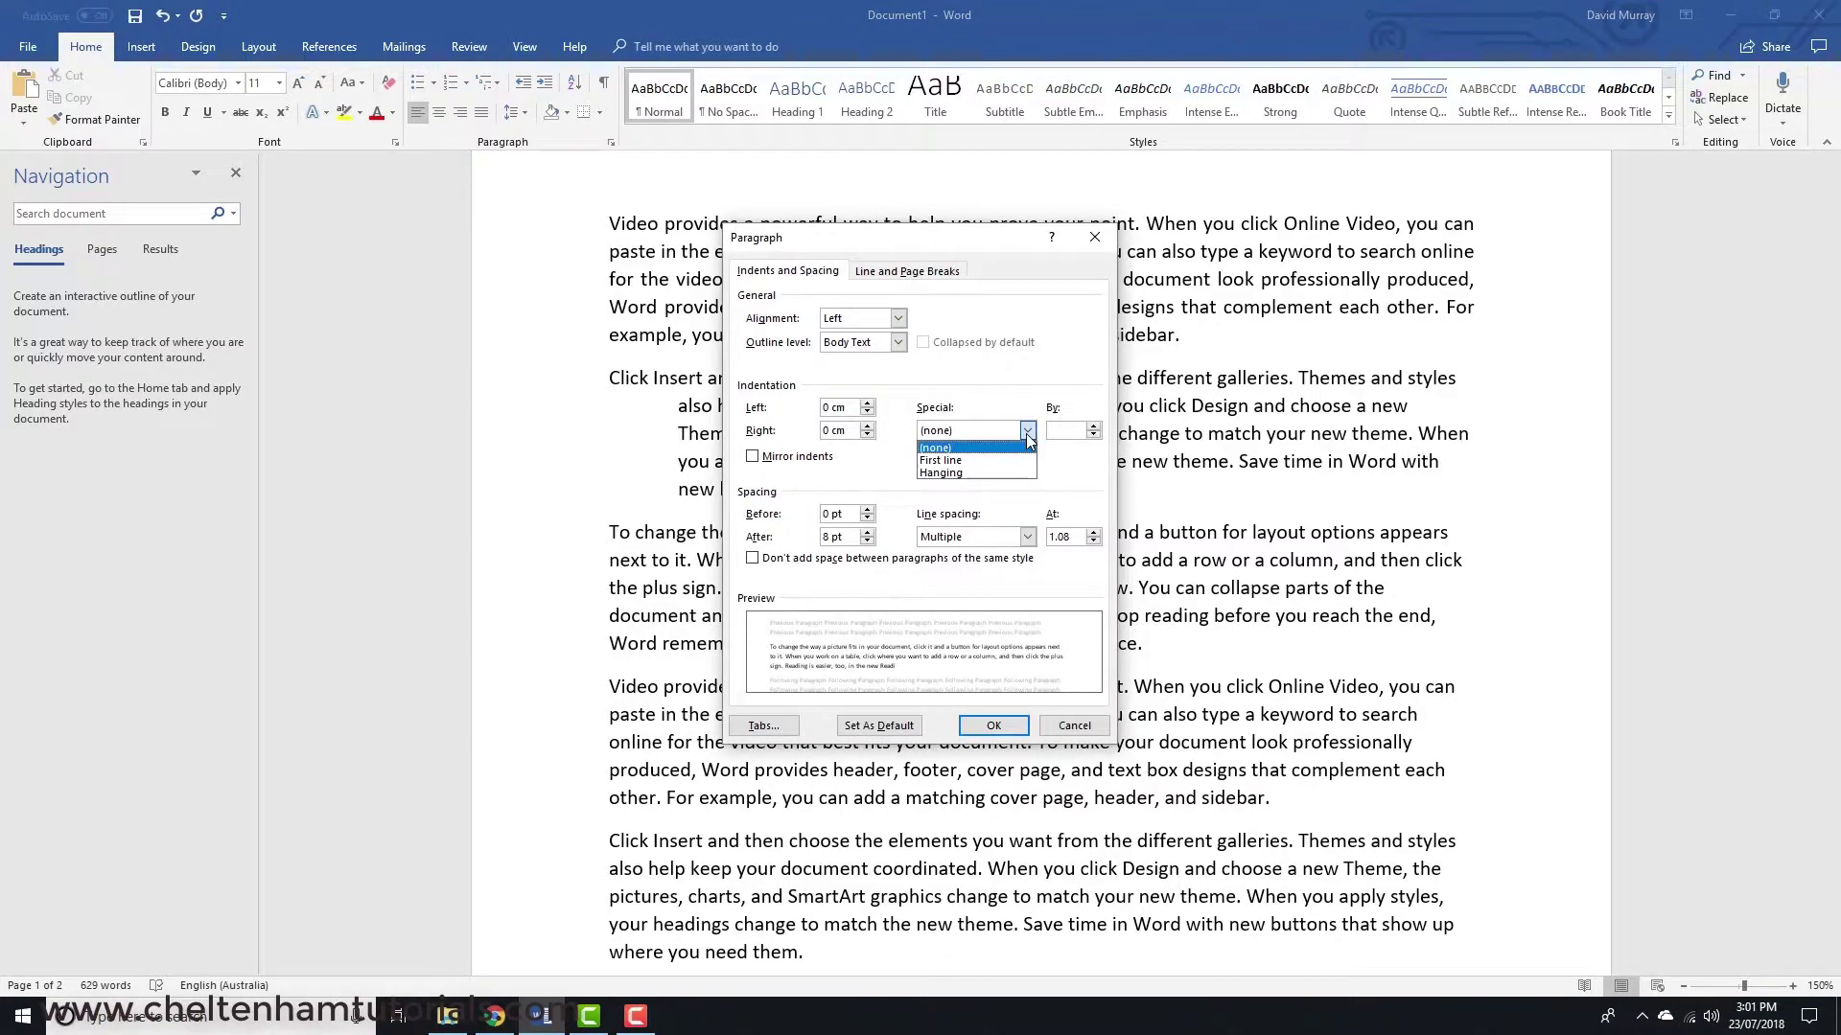
left_click(991, 473)
left_click(993, 726)
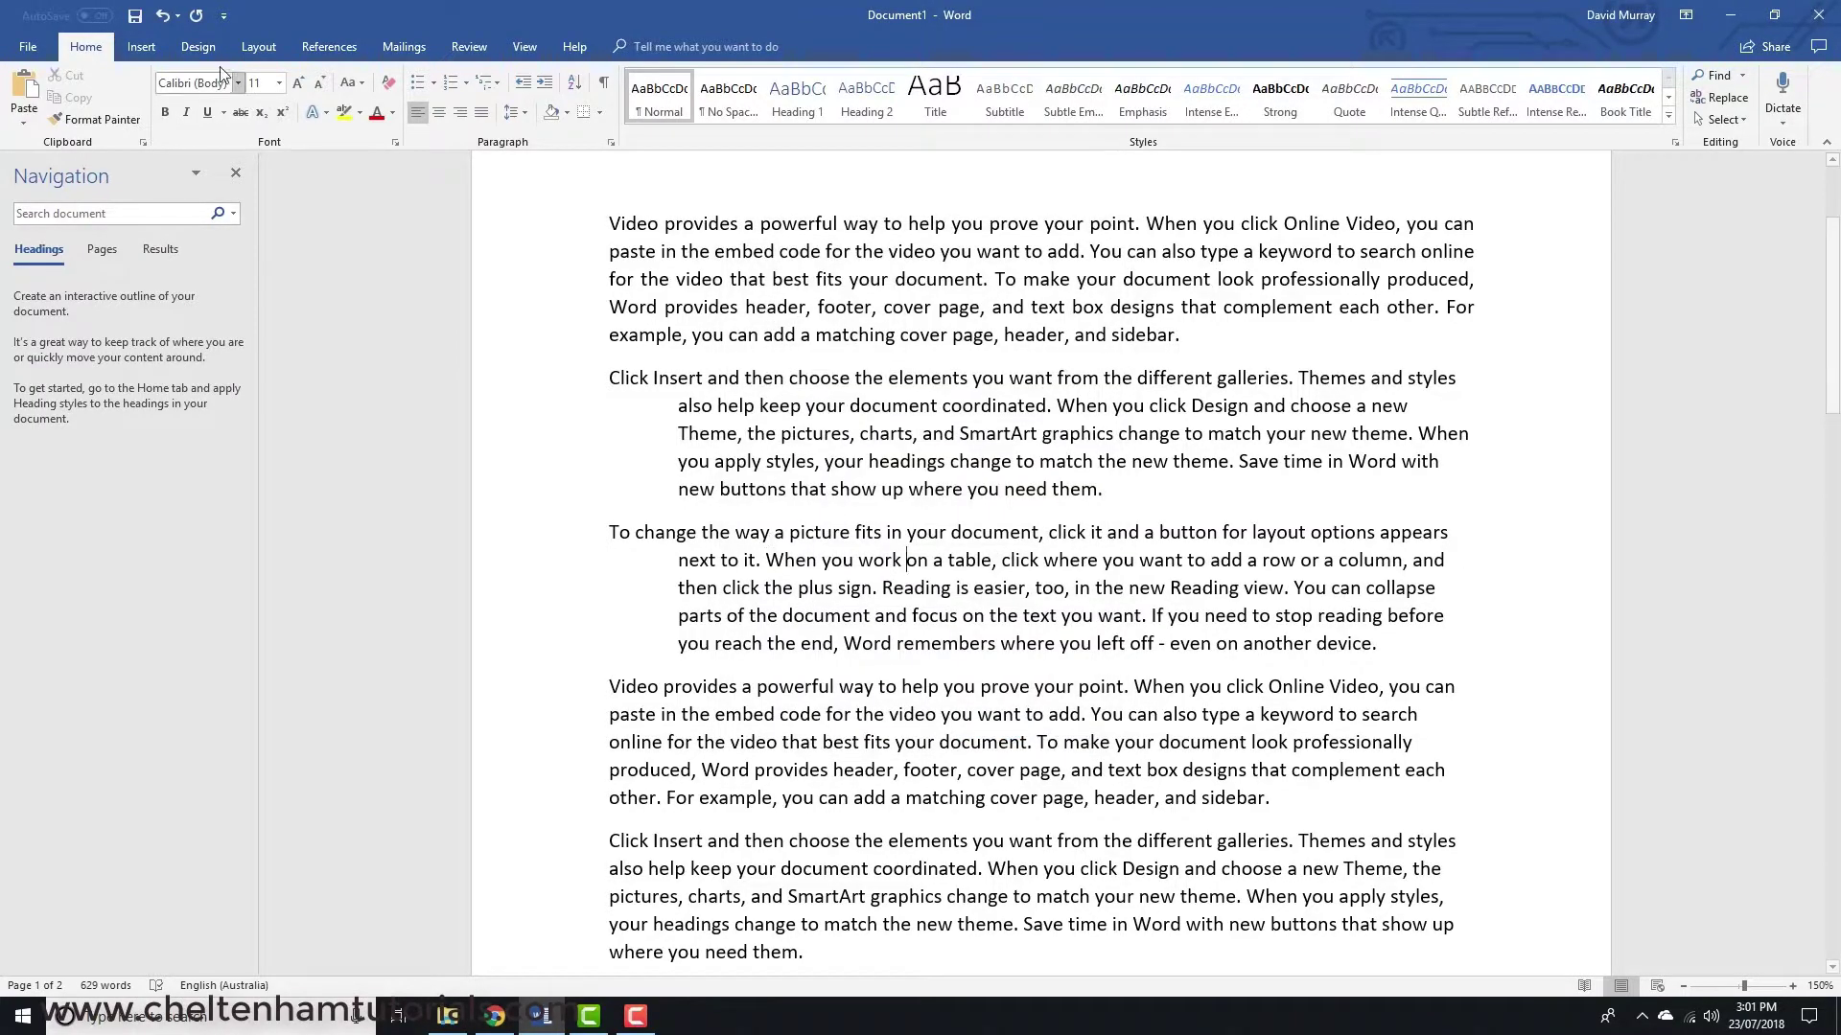
left_click(163, 16)
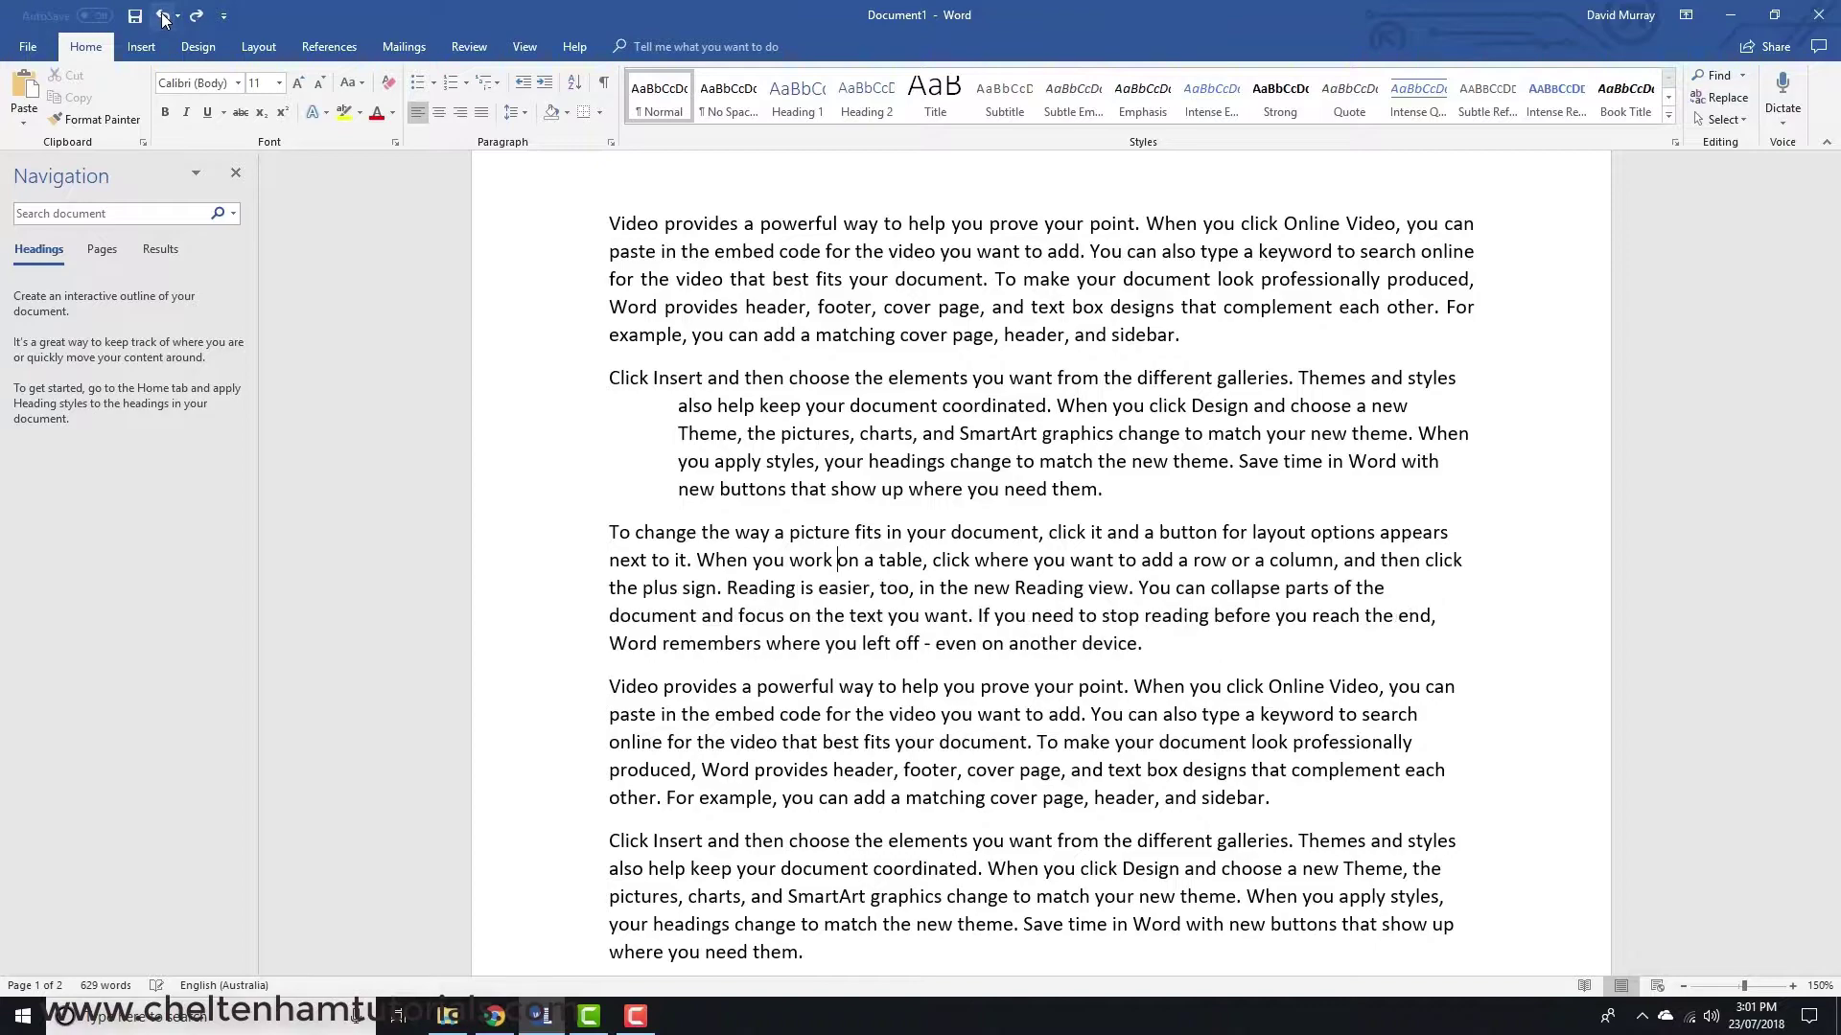
Step: Undo the second paragraph's hanging indent and show line spacing options for the first paragraph
left_click(163, 16)
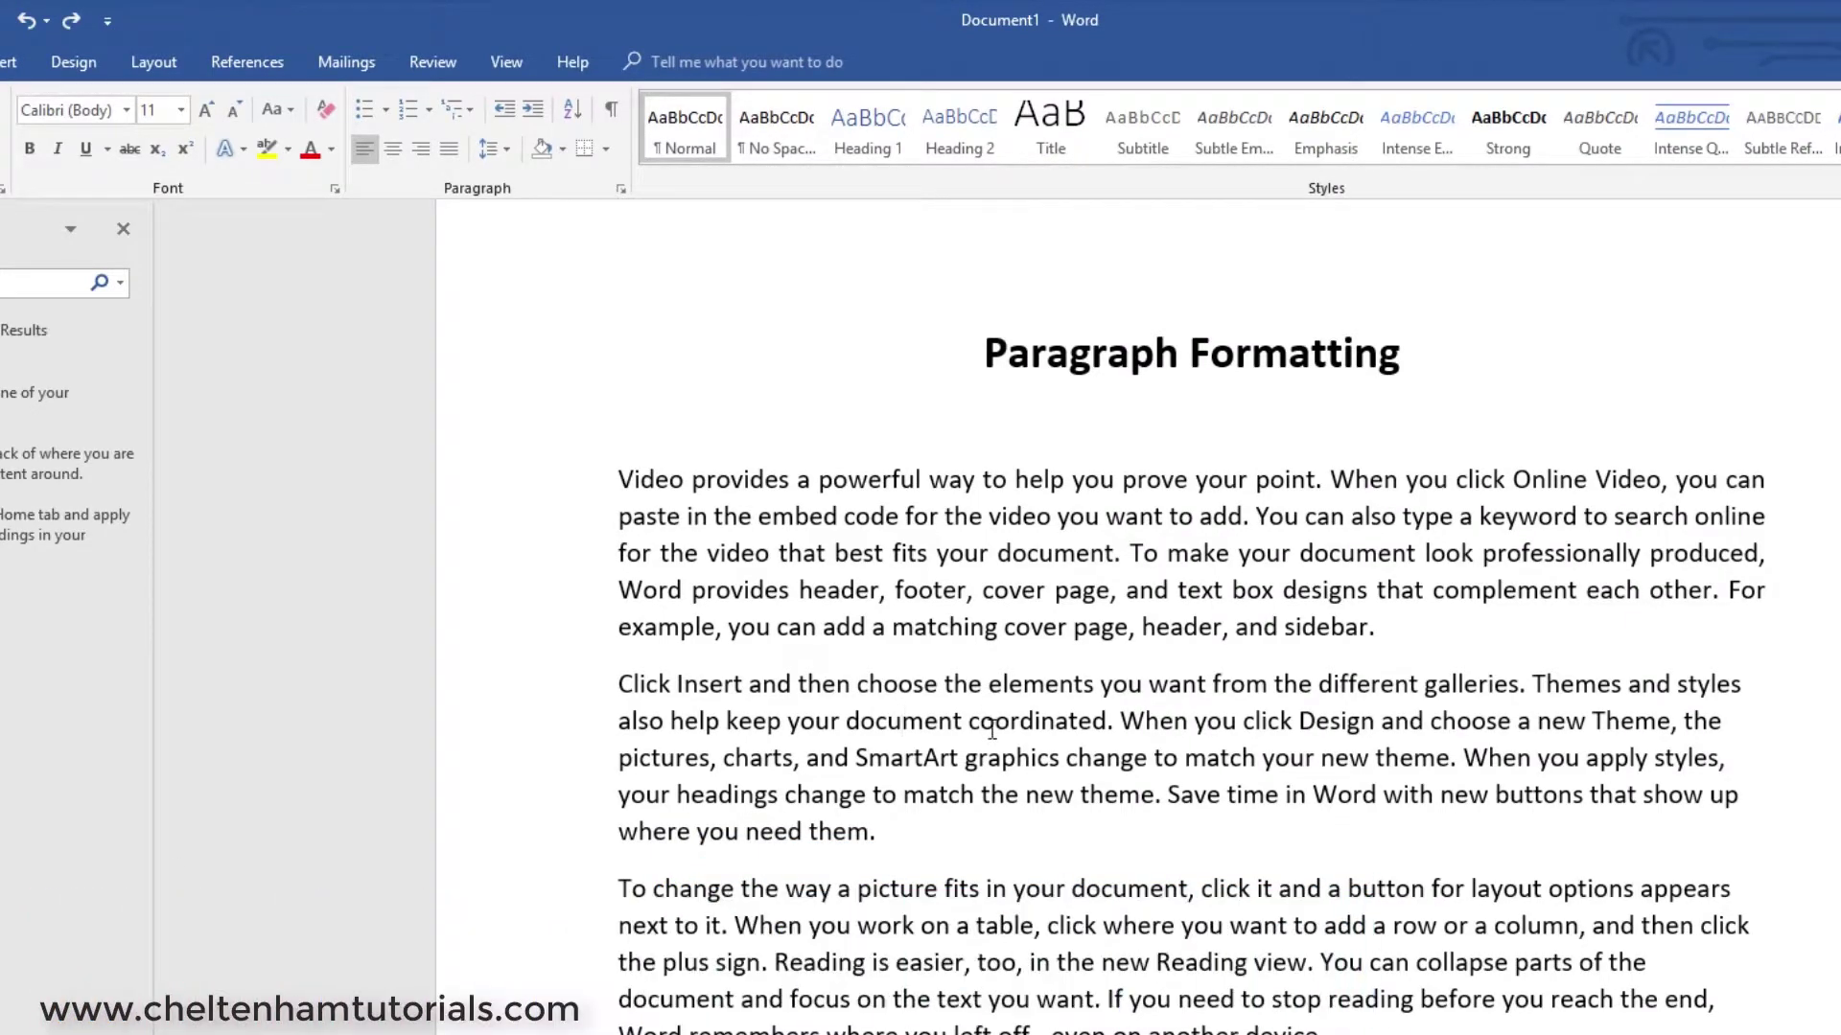
key("ctrl+j")
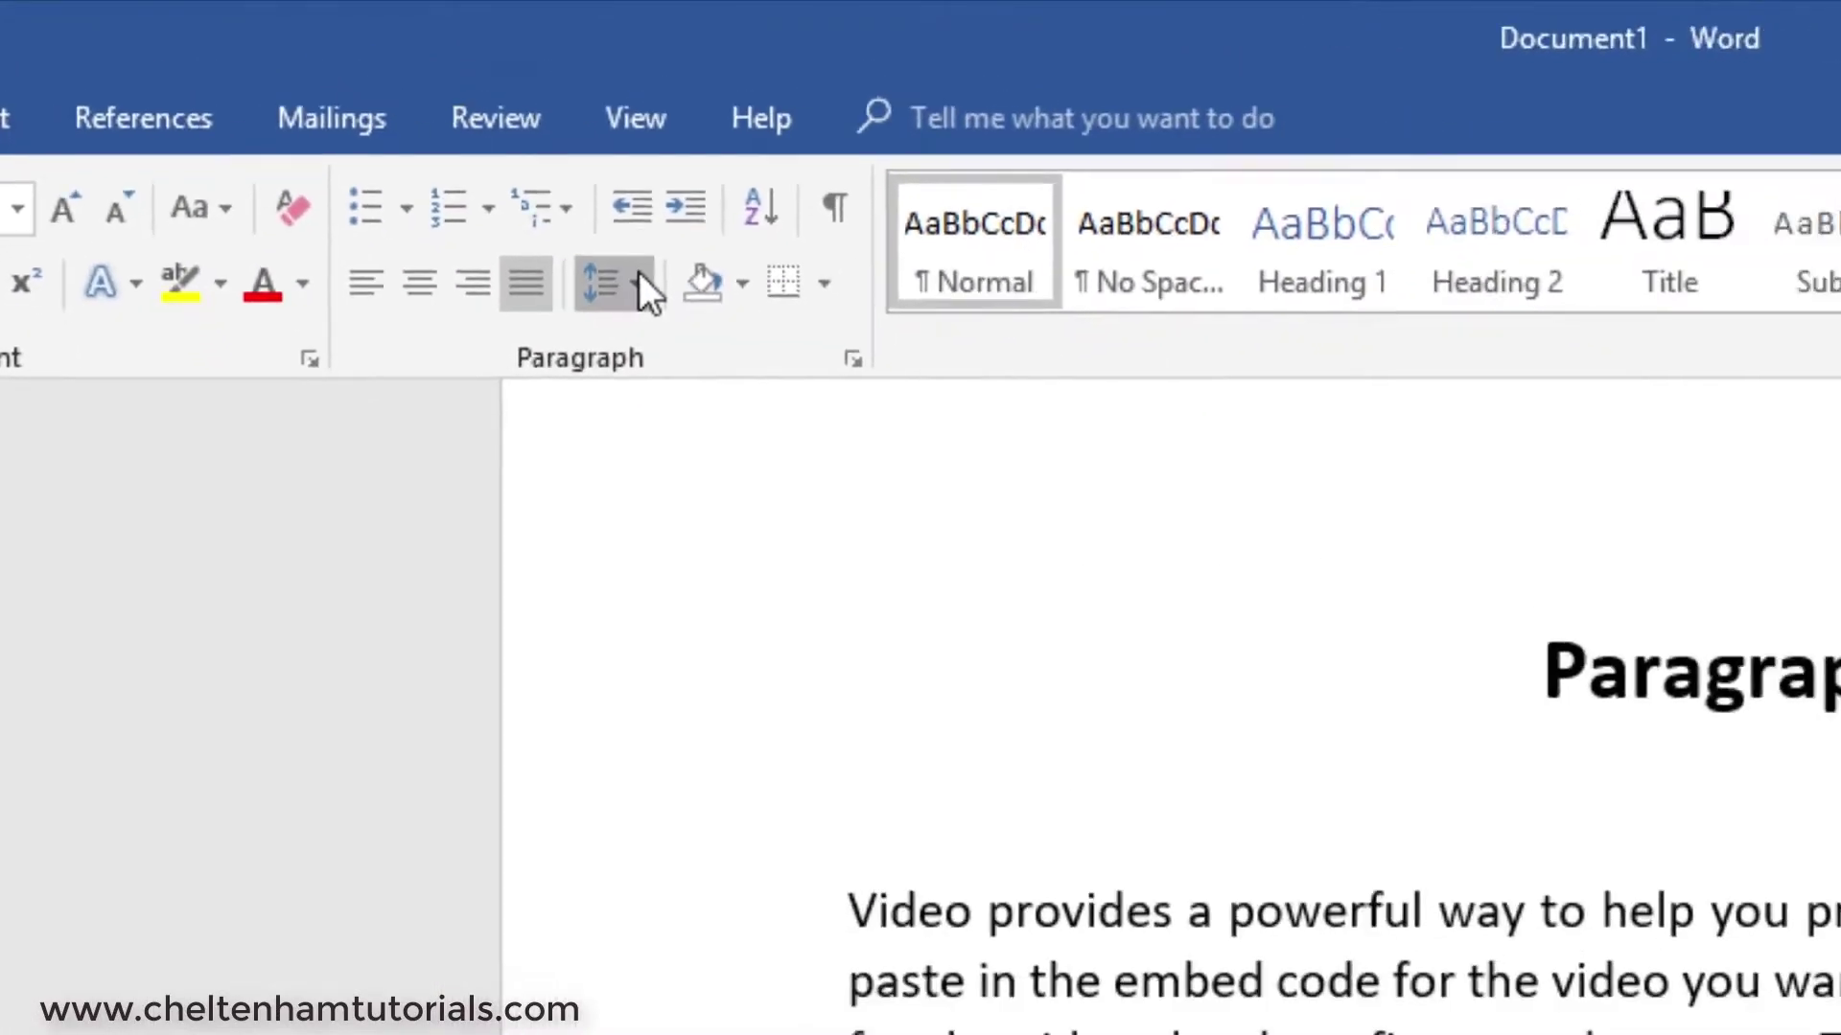
left_click(630, 243)
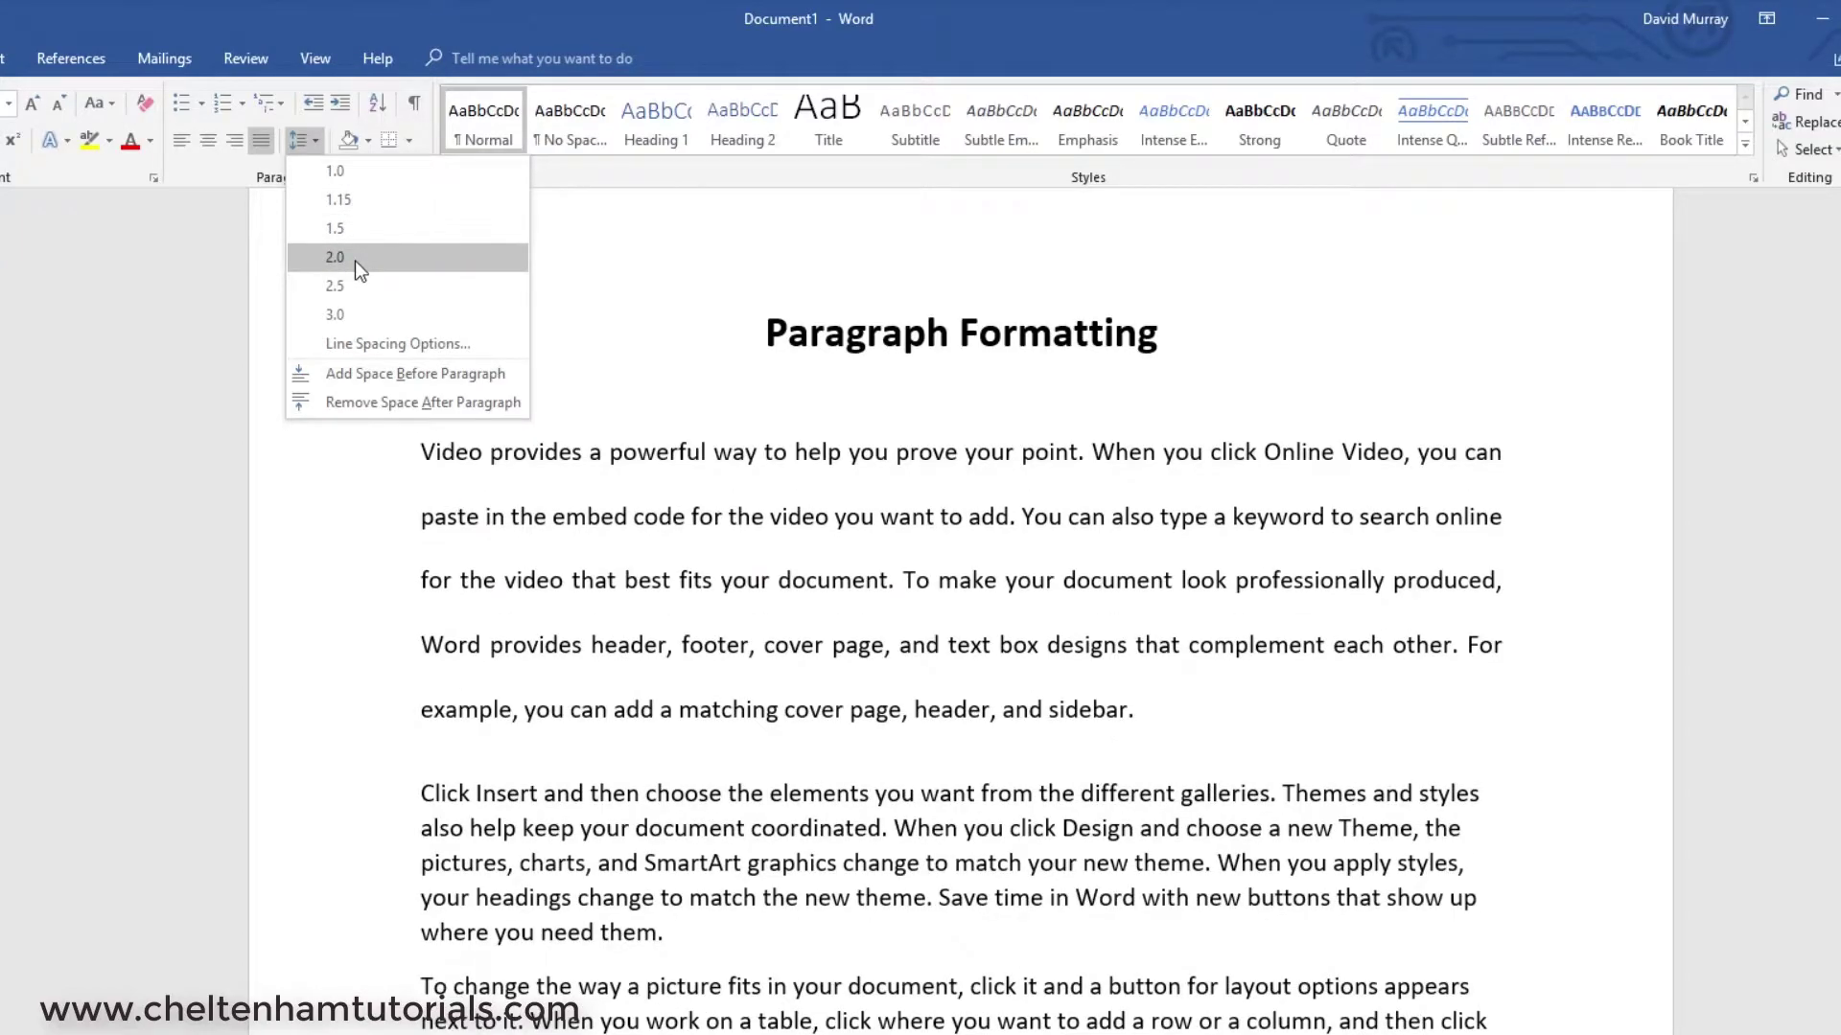
Step: Set the first paragraph to 2.0 line spacing, then restore single spacing with Ctrl+1
left_click(355, 261)
left_click(644, 863)
double_click(333, 601)
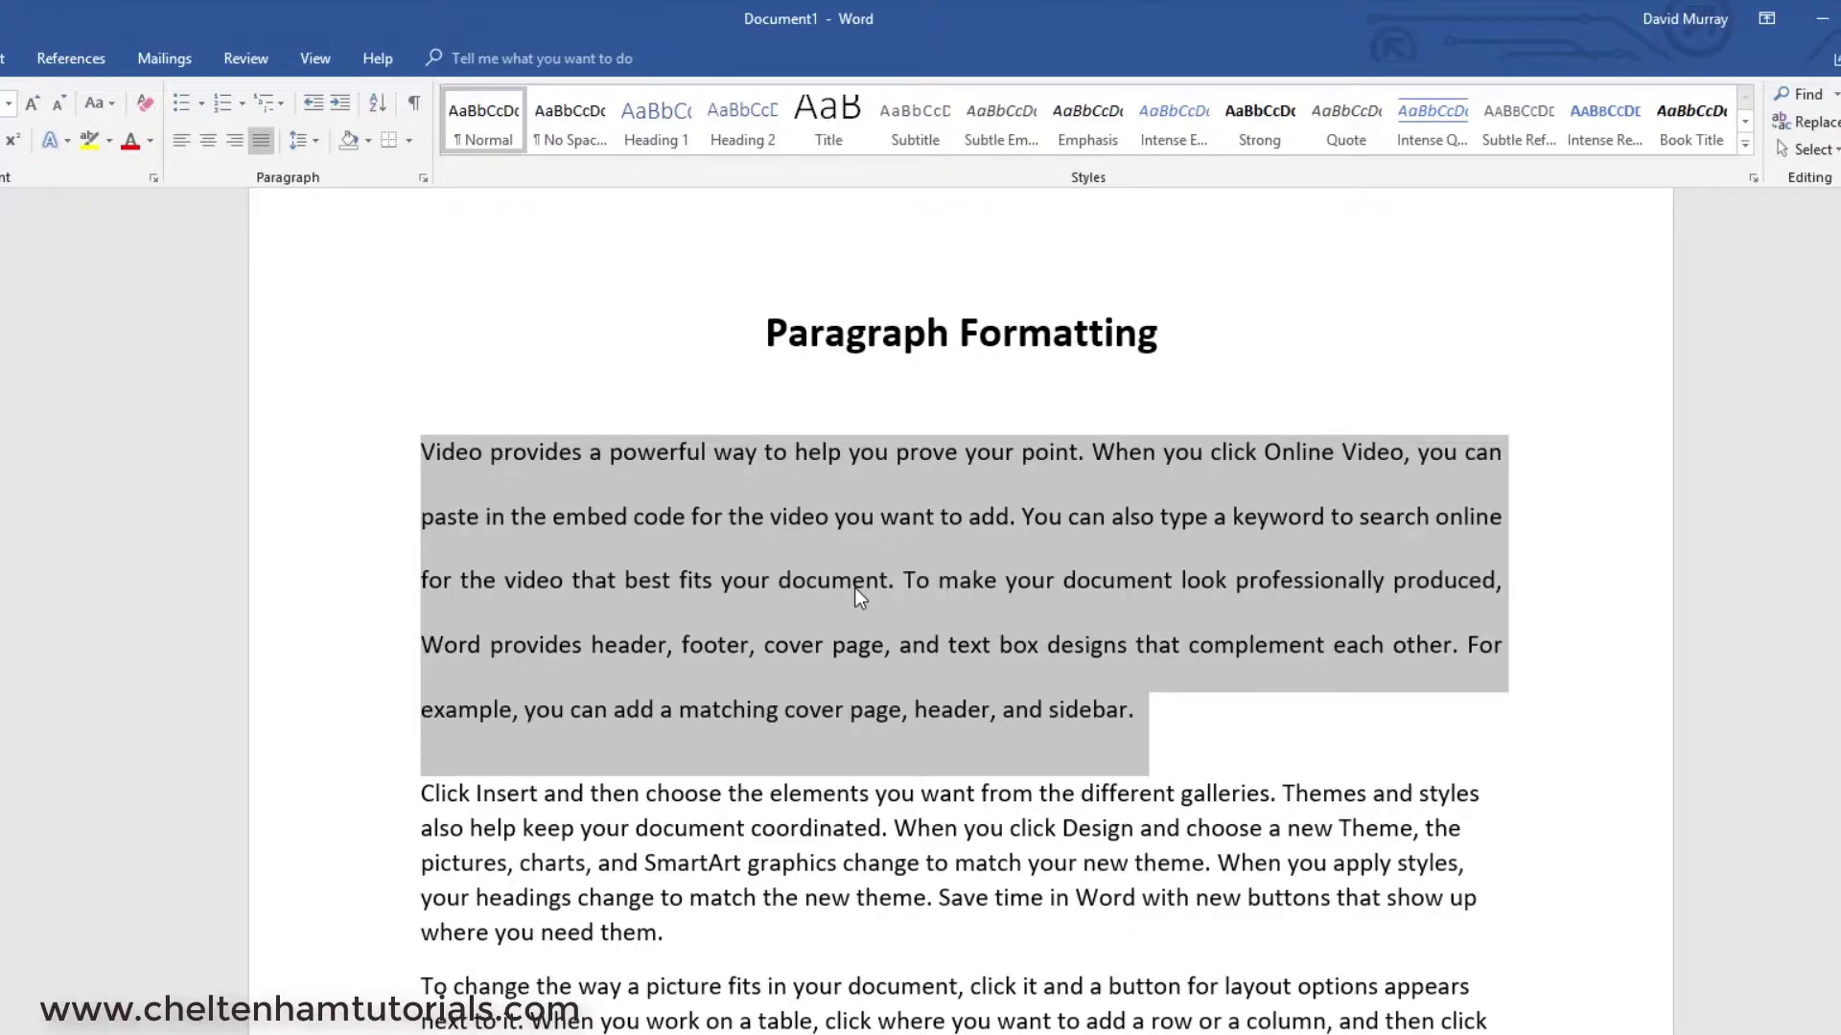
key("ctrl+1")
left_click(783, 486)
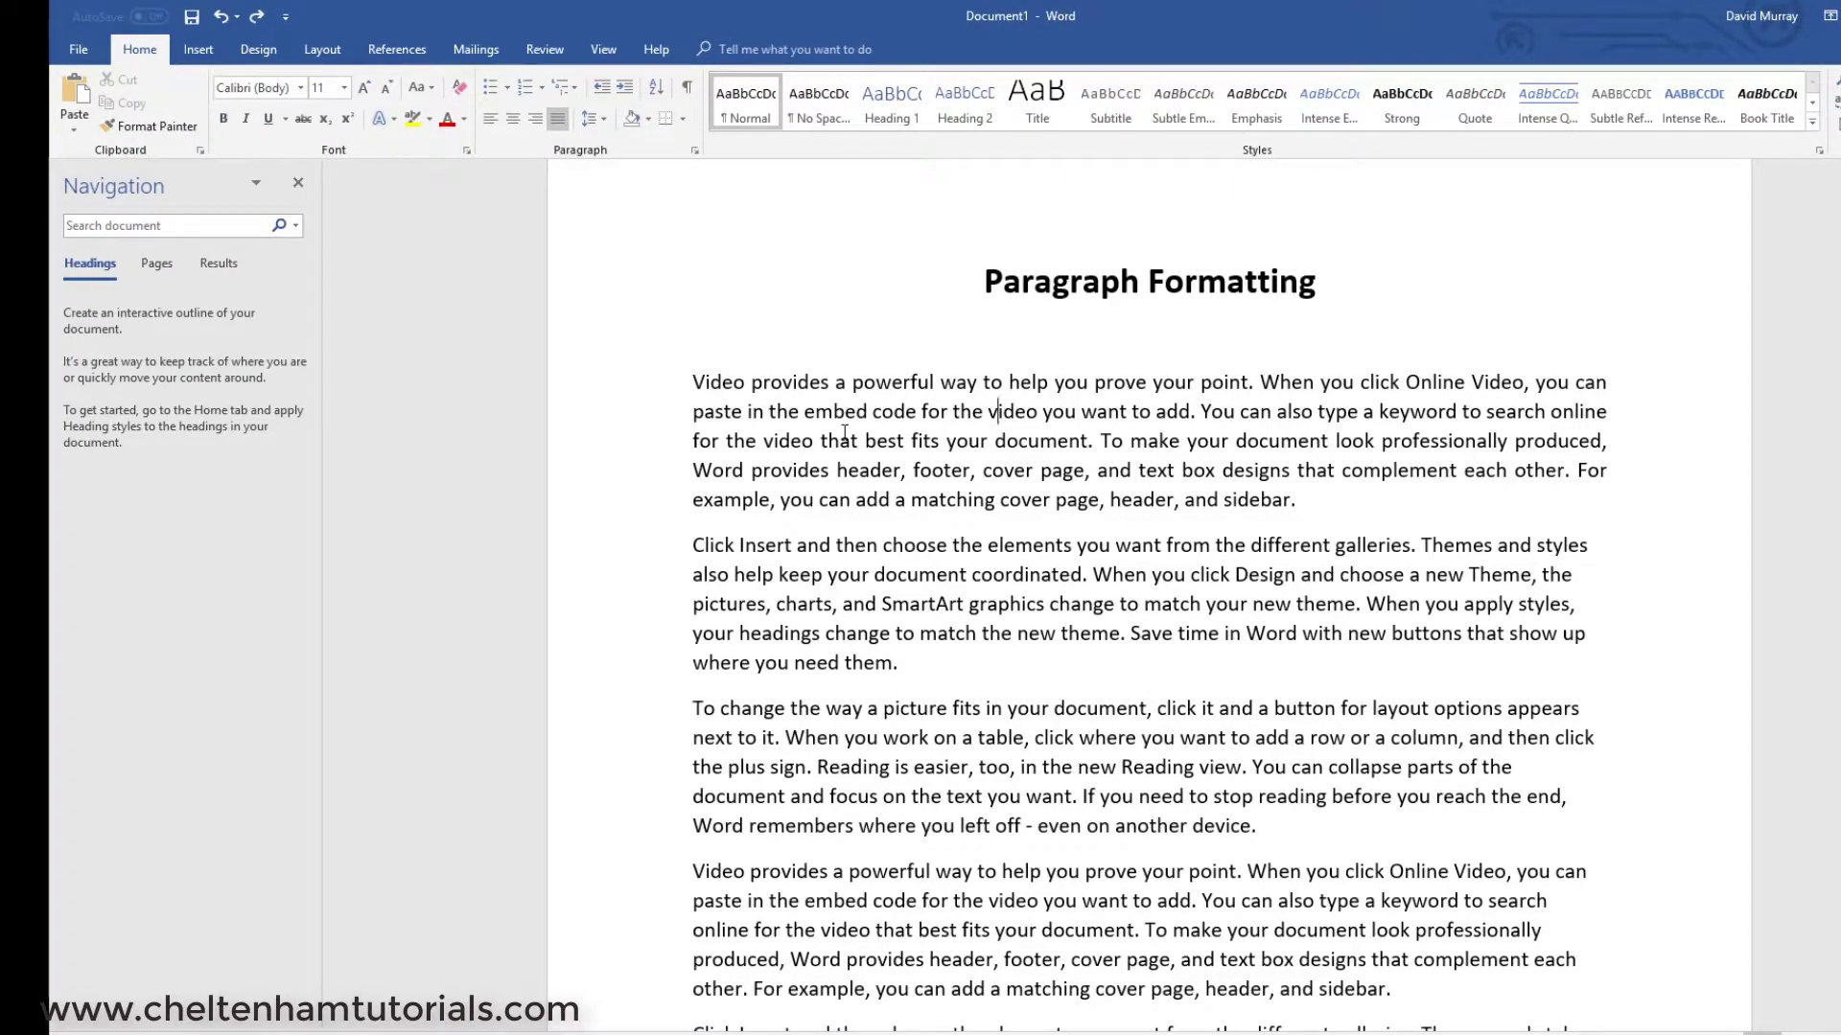
double_click(610, 606)
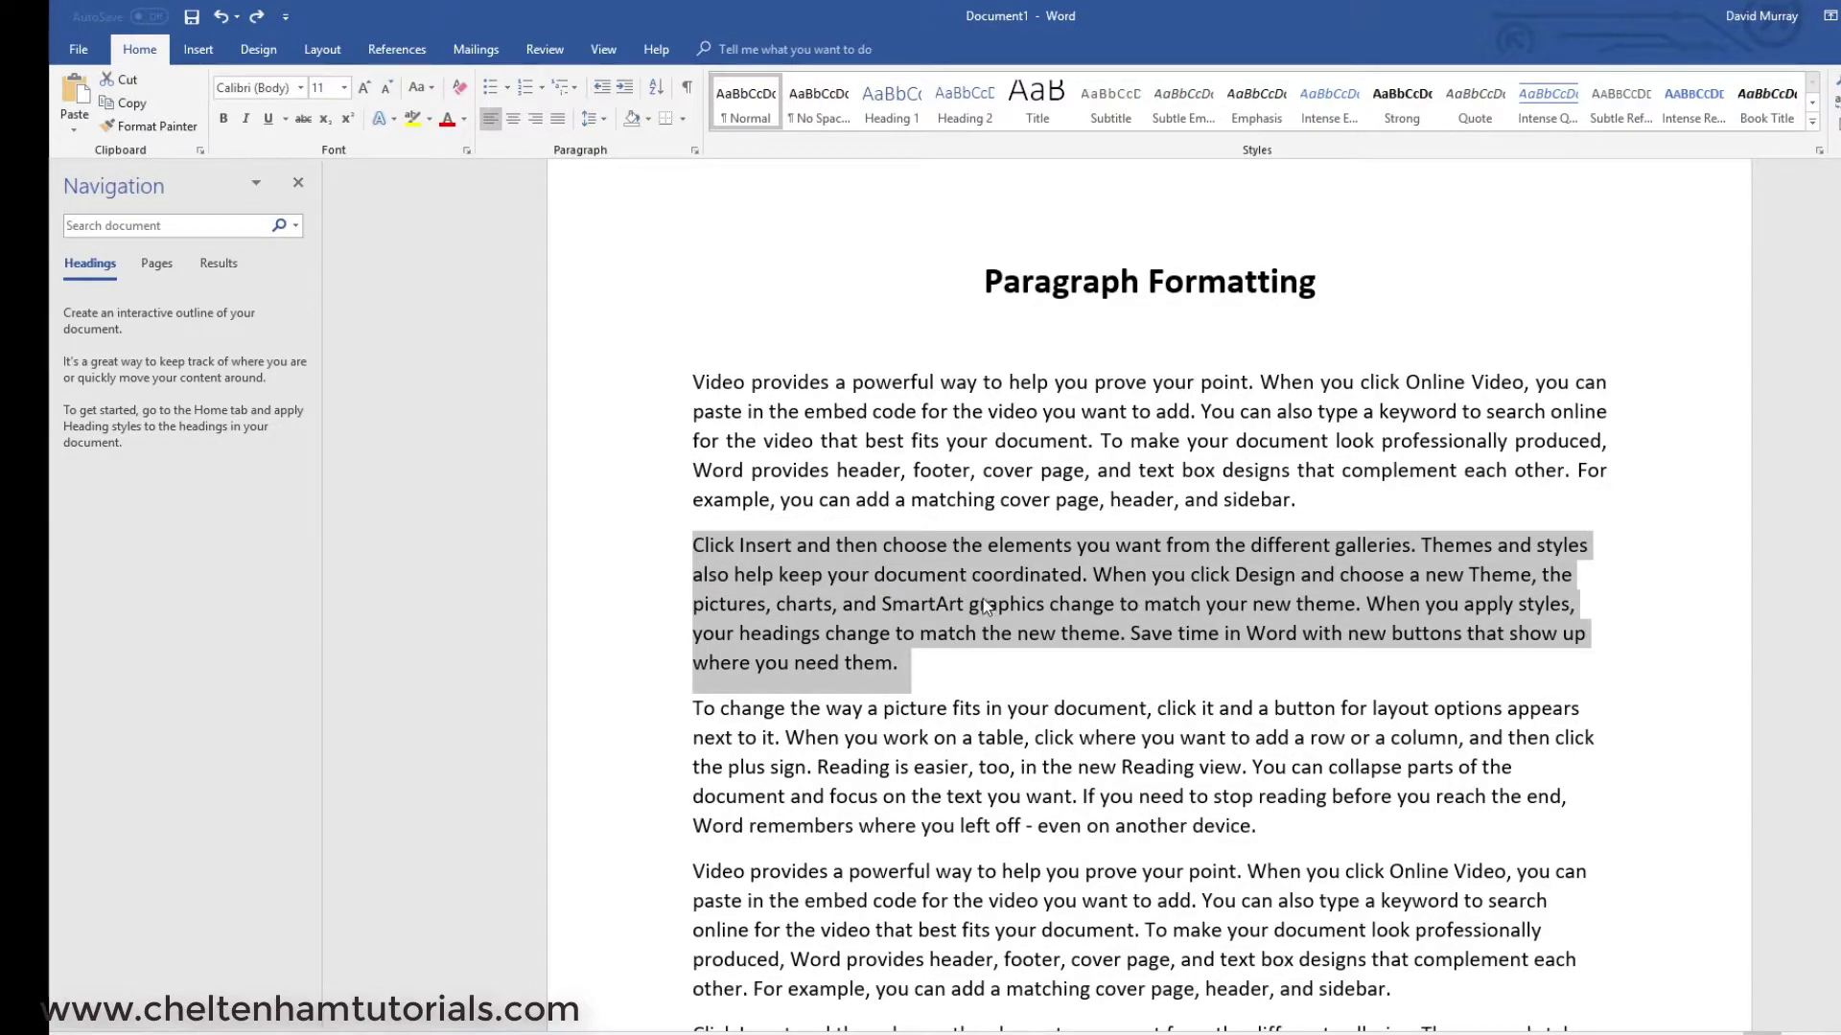
Step: Set the second paragraph's spacing Before and After to 18 pt in the Paragraph dialog
left_click(971, 574)
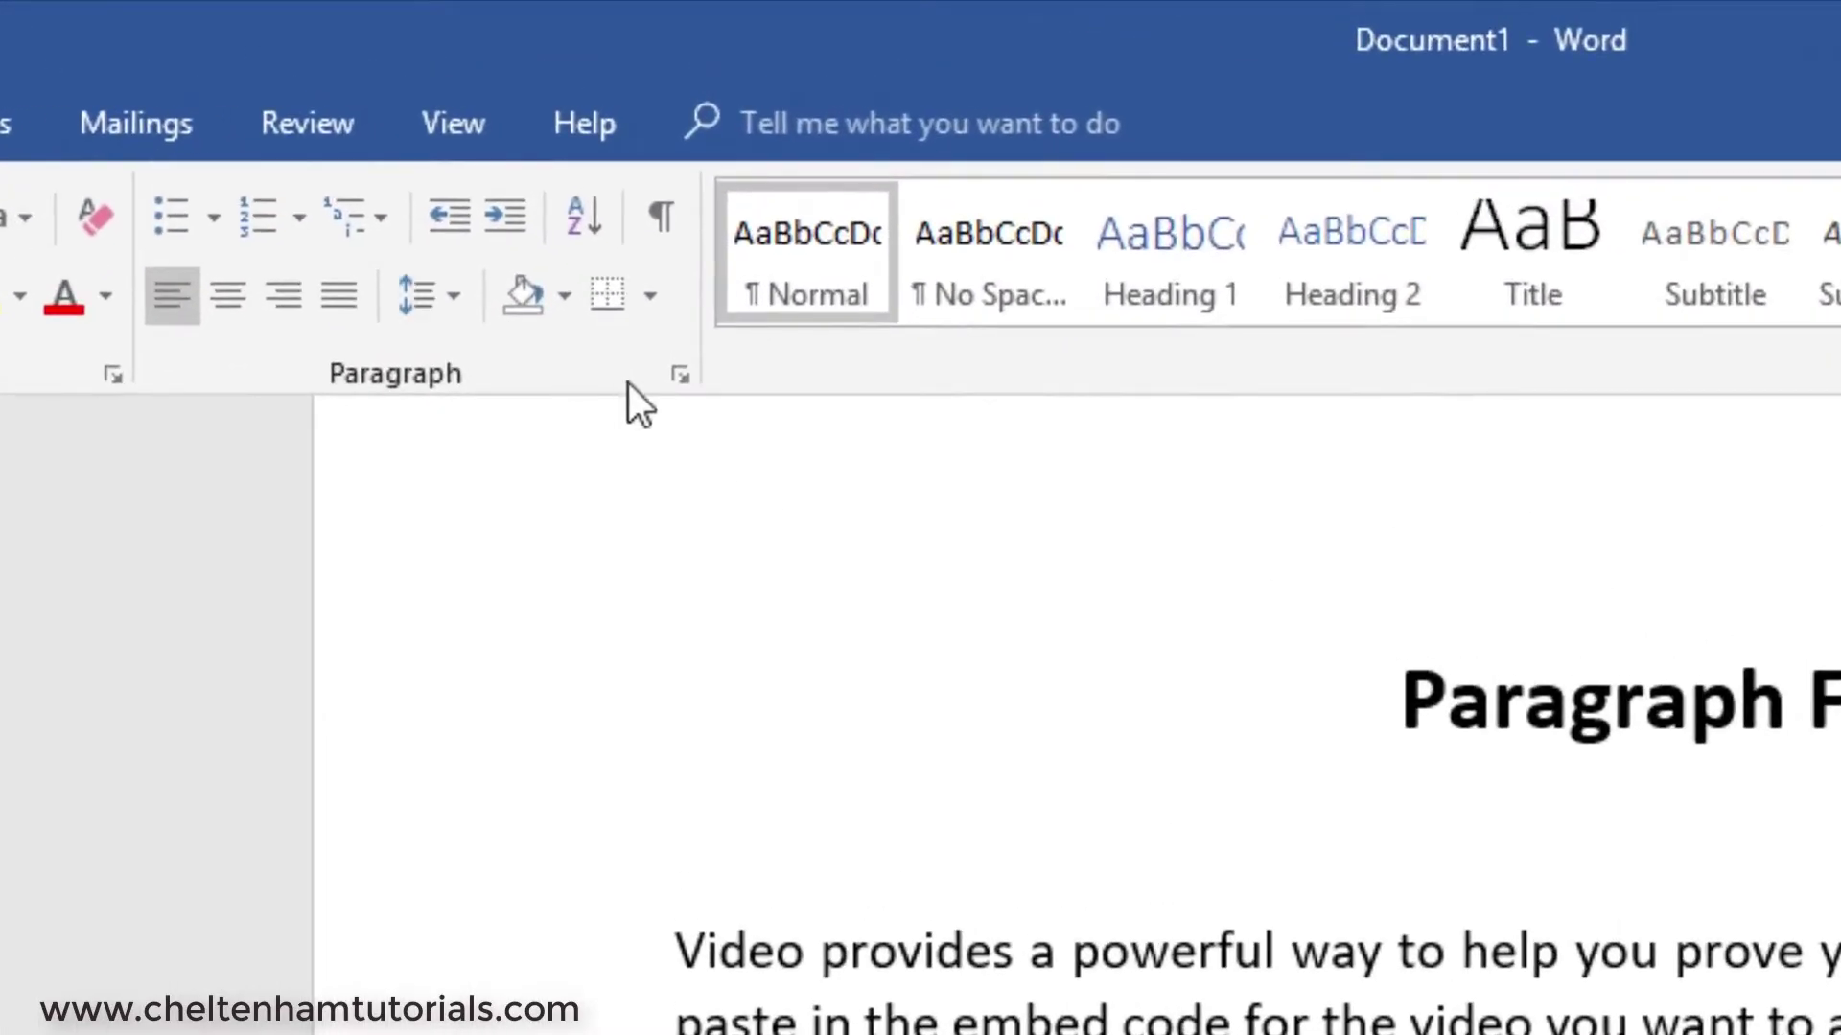
left_click(681, 377)
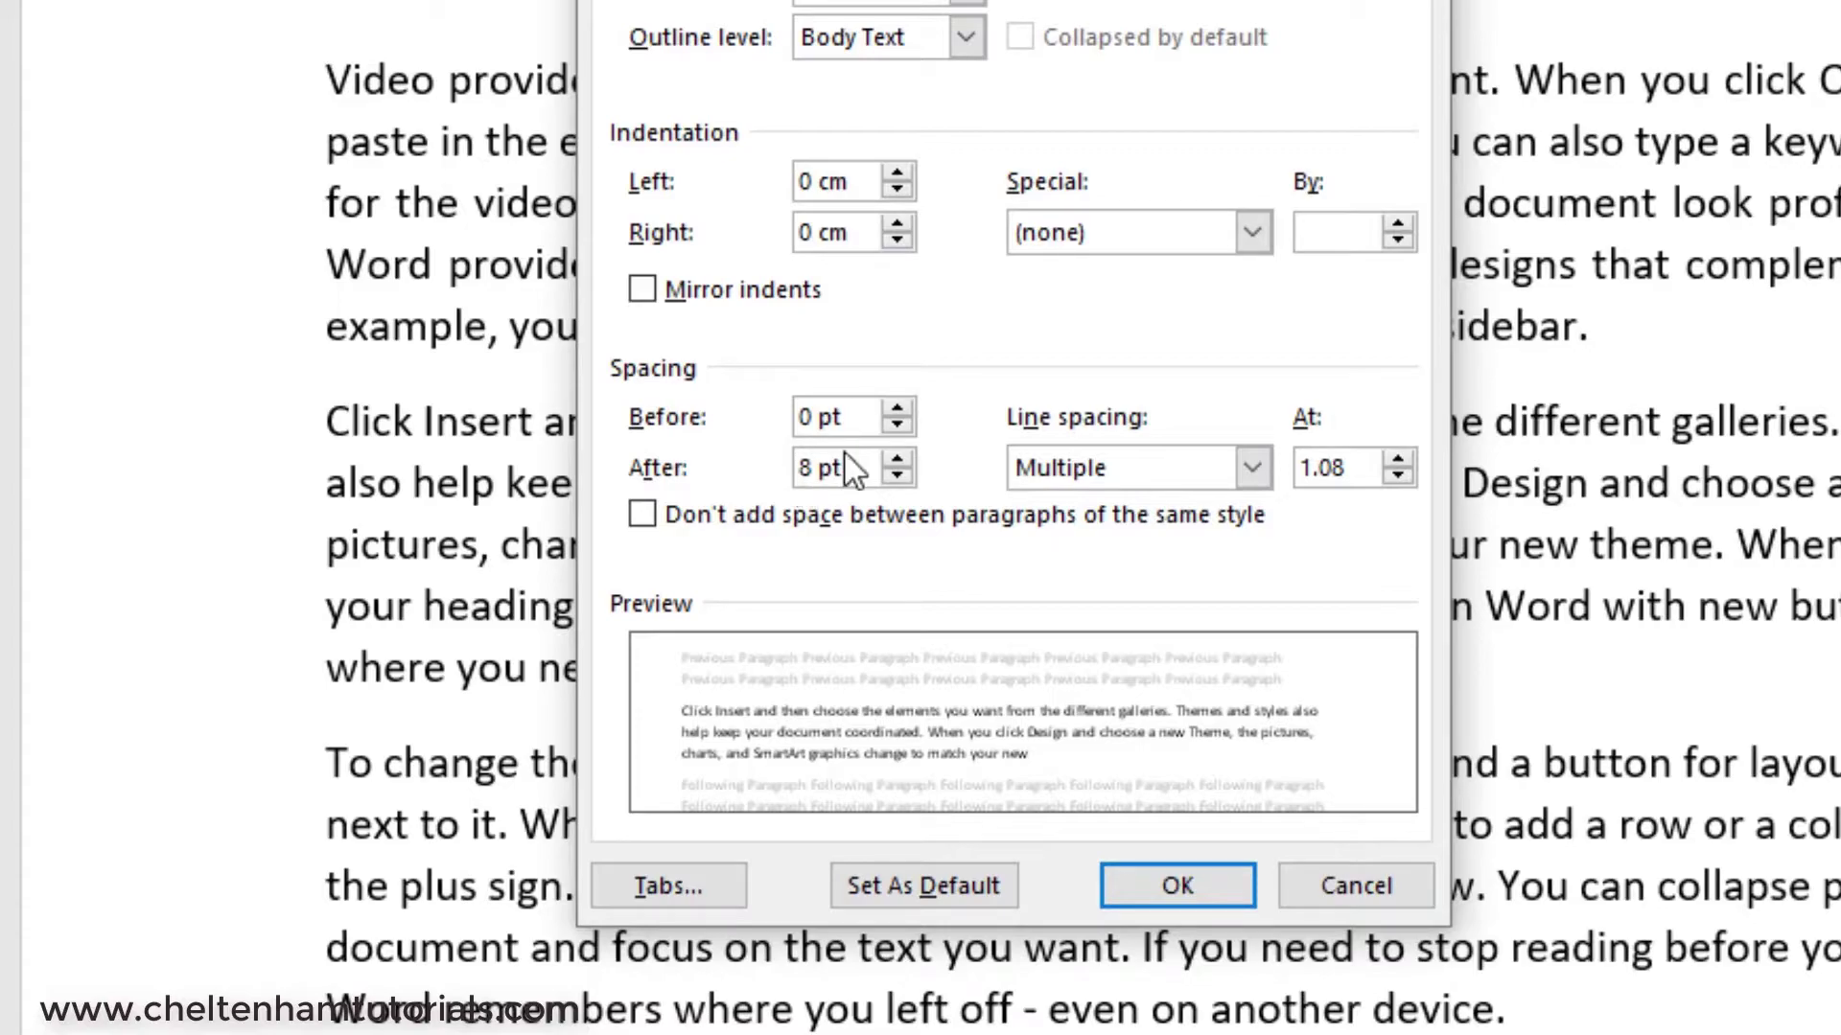
left_click(899, 408)
left_click(898, 409)
left_click(898, 409)
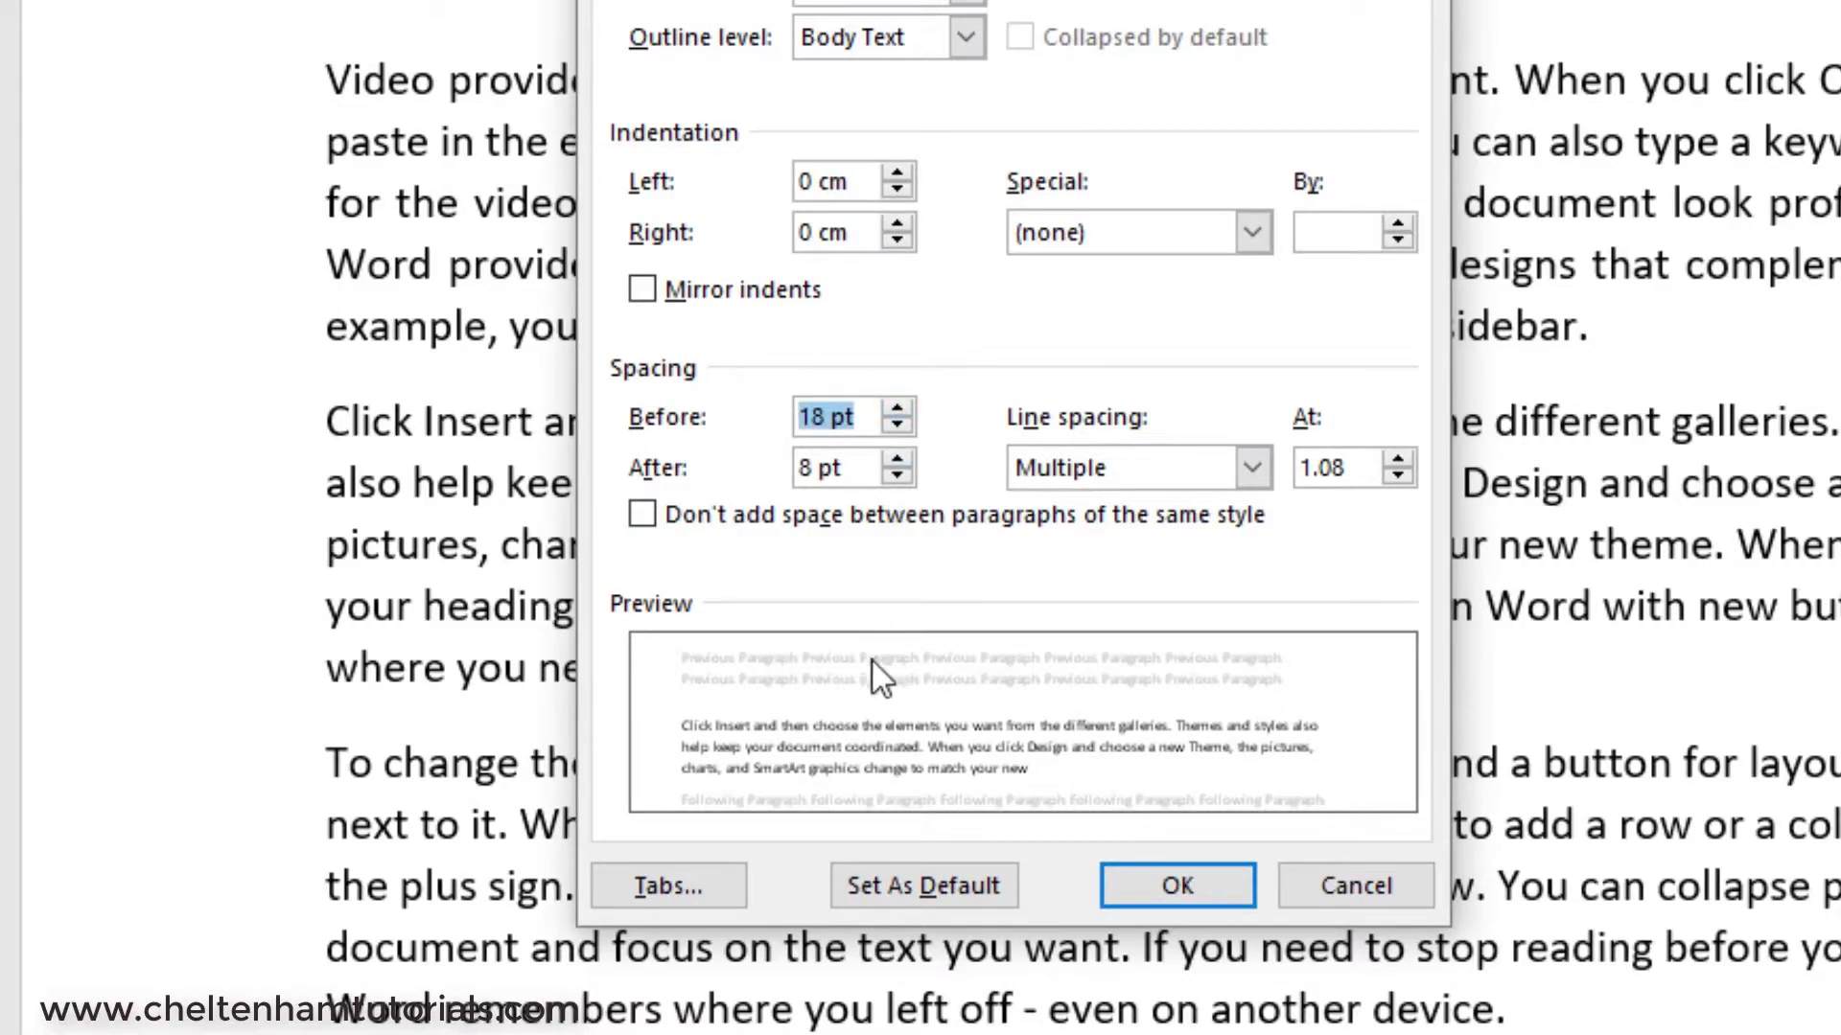
left_click(899, 459)
left_click(900, 459)
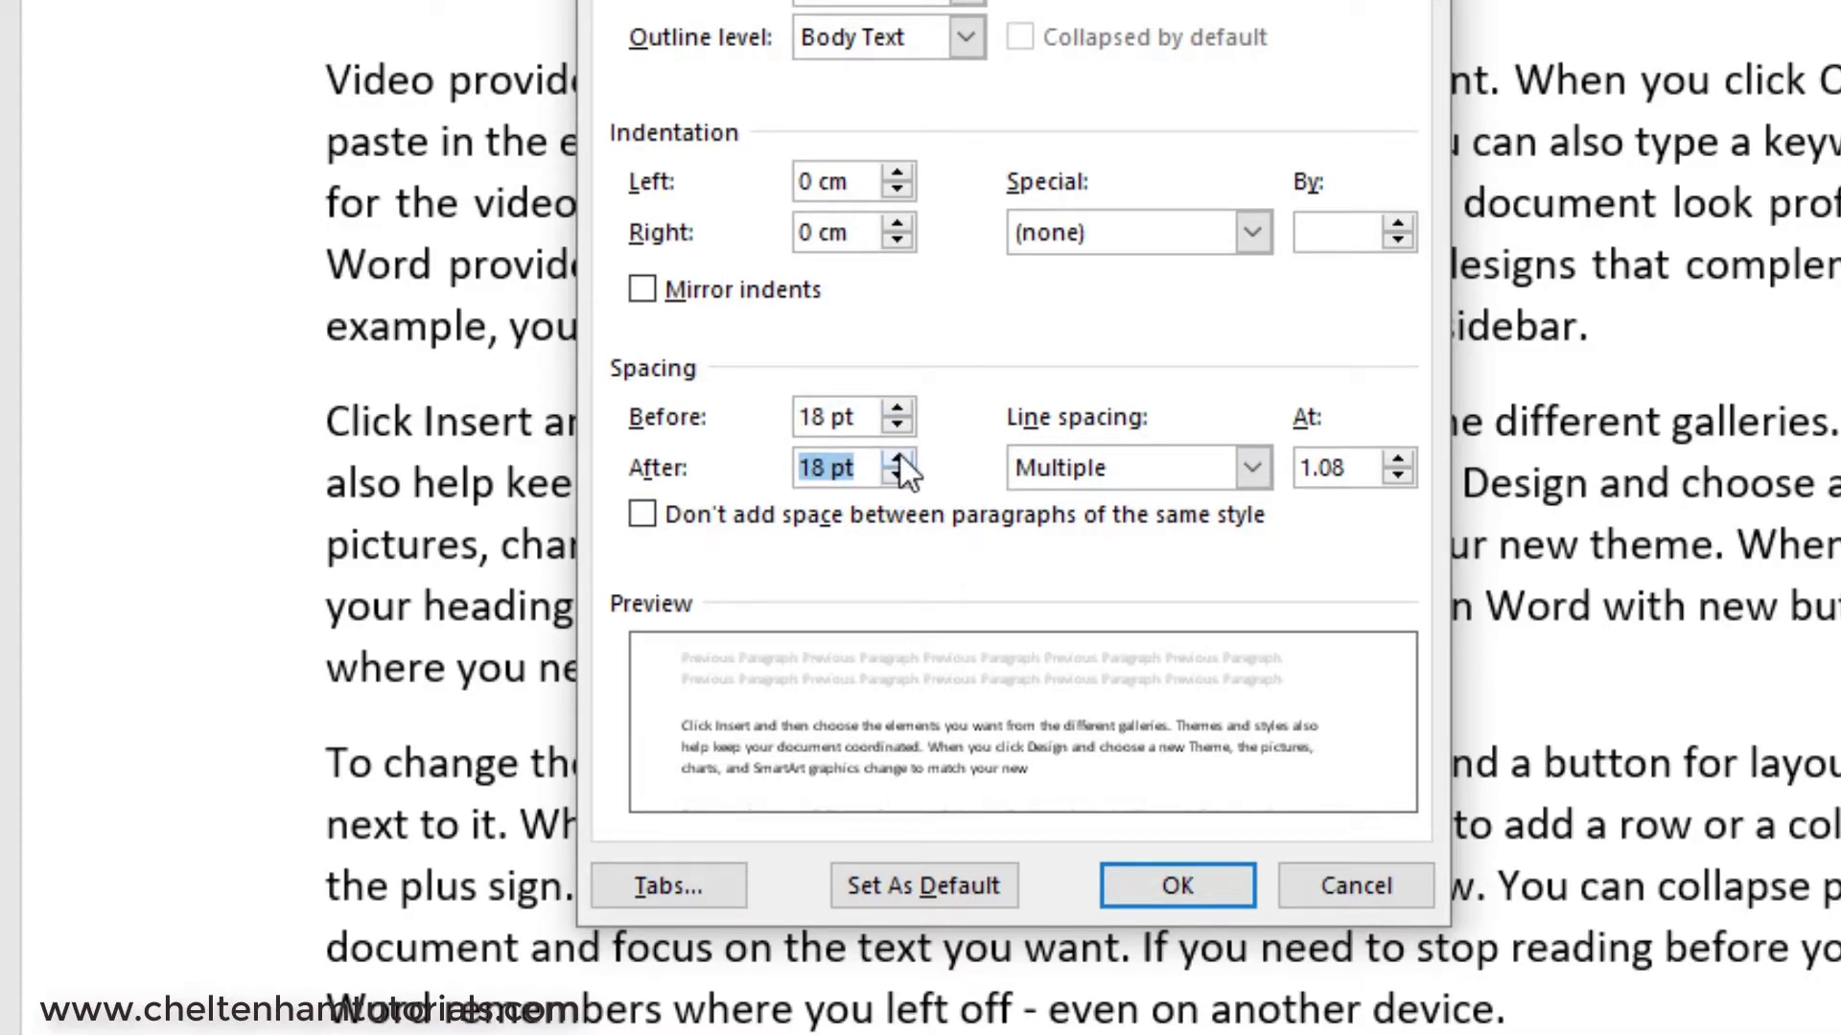
left_click(1199, 880)
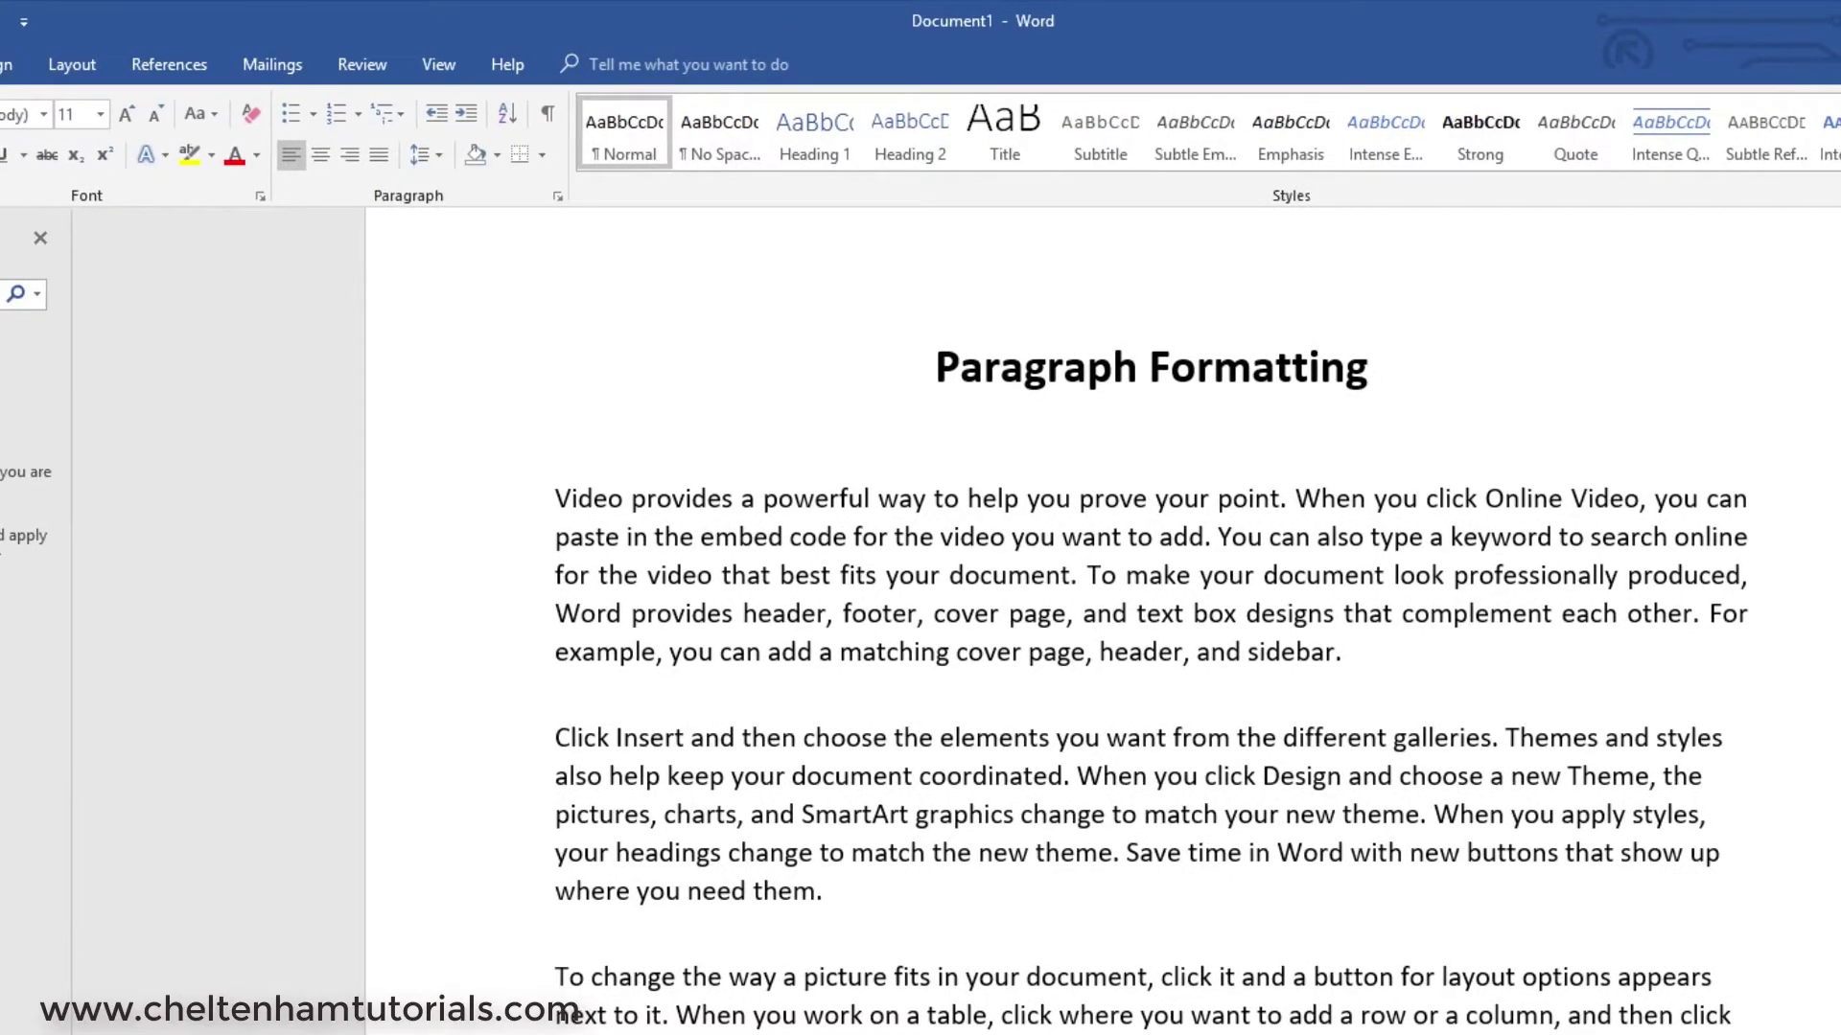
Step: Undo the earlier spacing change and give paragraph two 72 pt spacing before and after
key("ctrl+z")
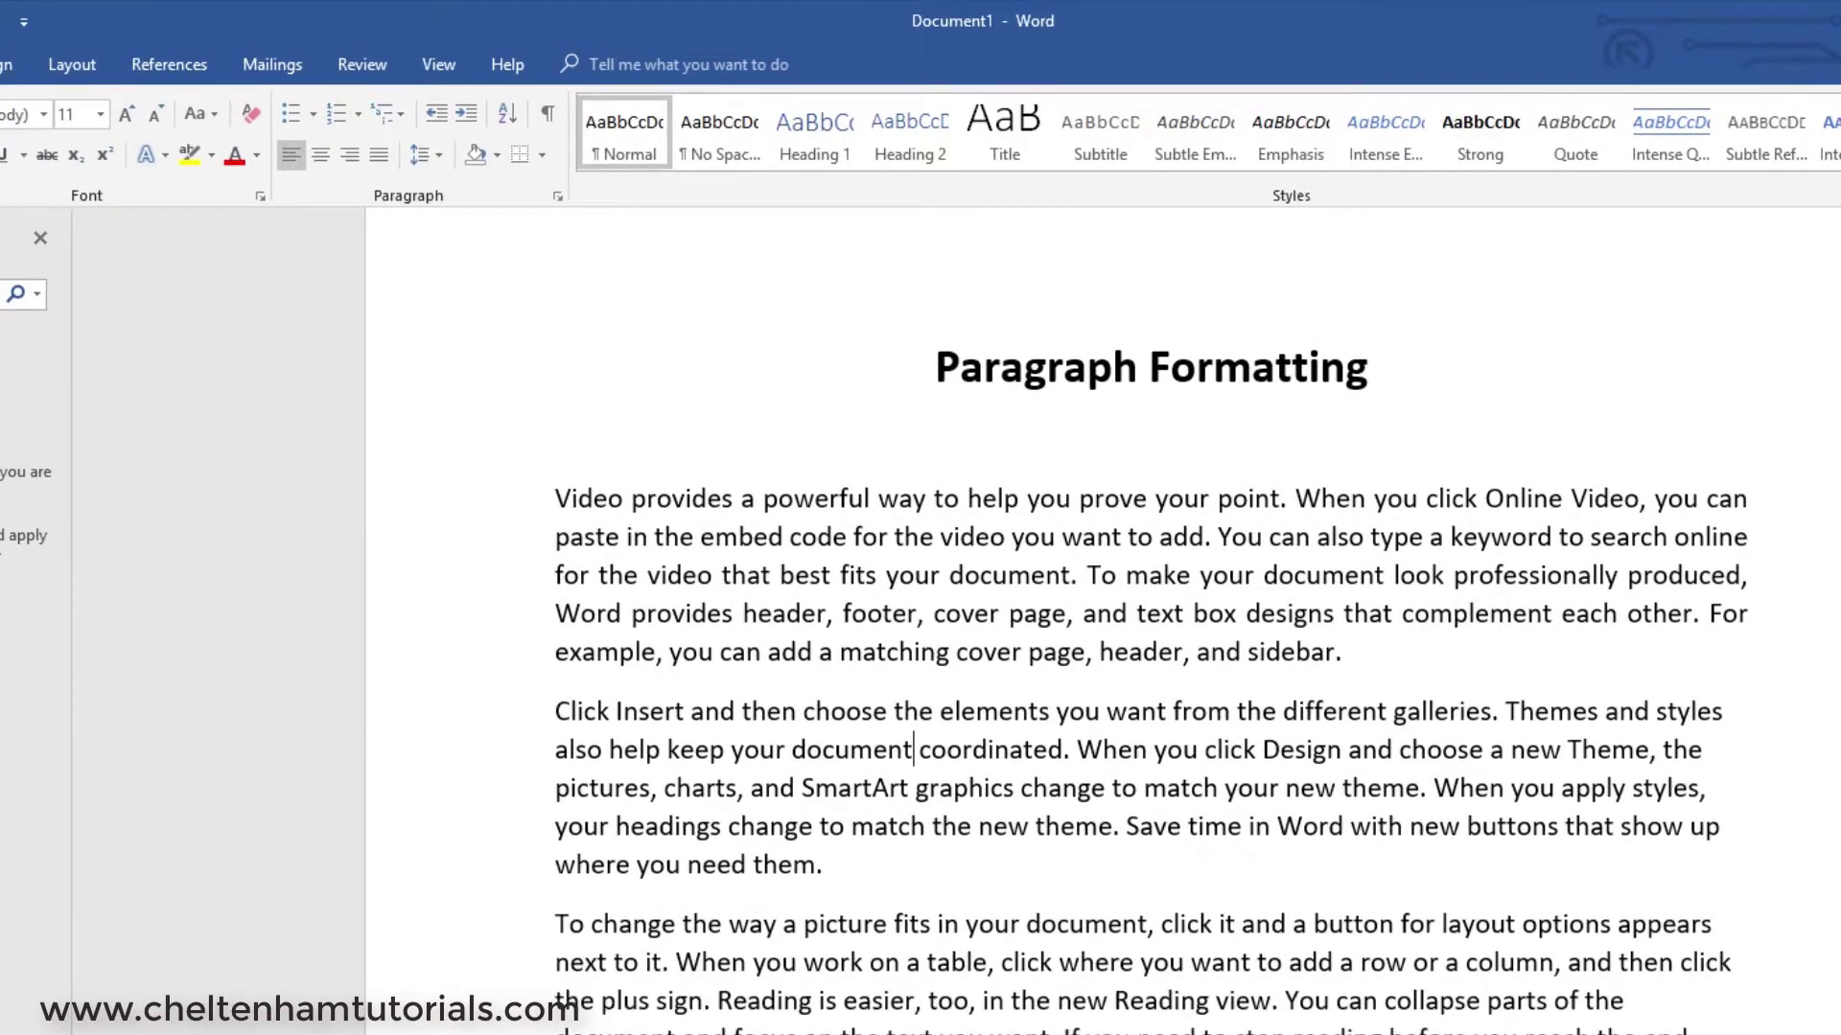
left_click(870, 752)
left_click(559, 198)
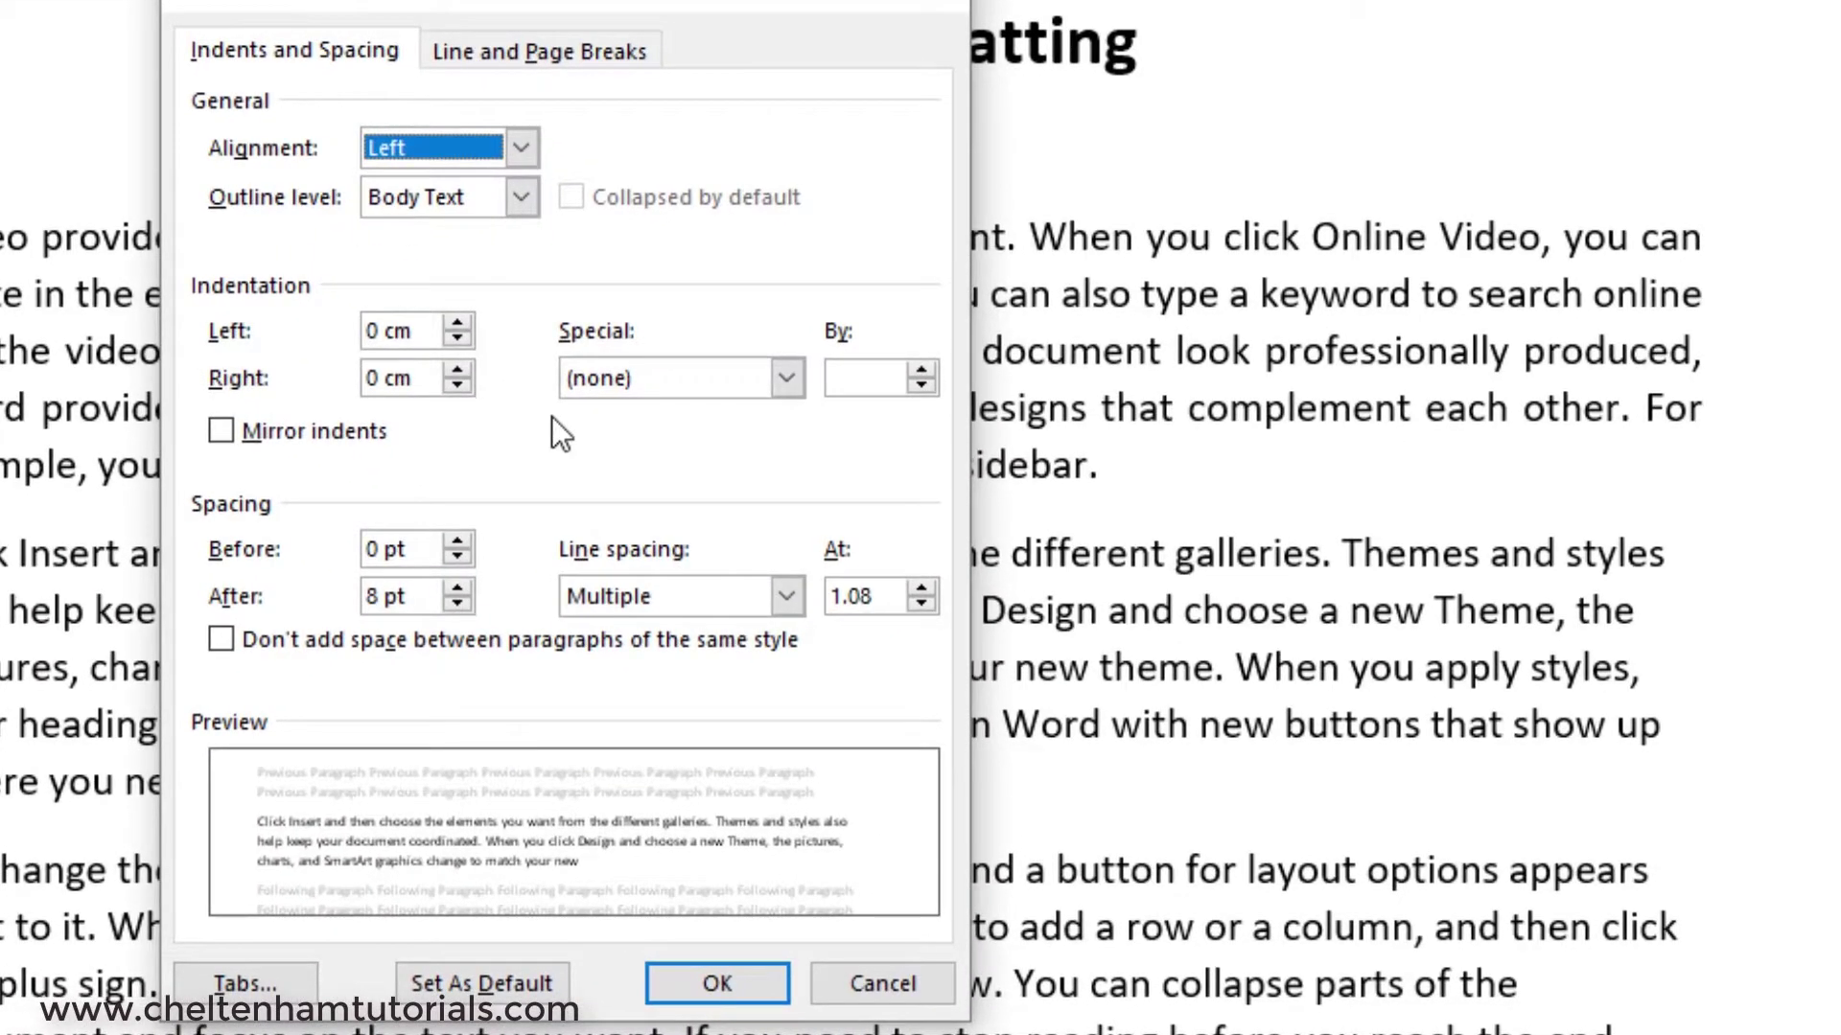
left_click_drag(458, 540, 459, 590)
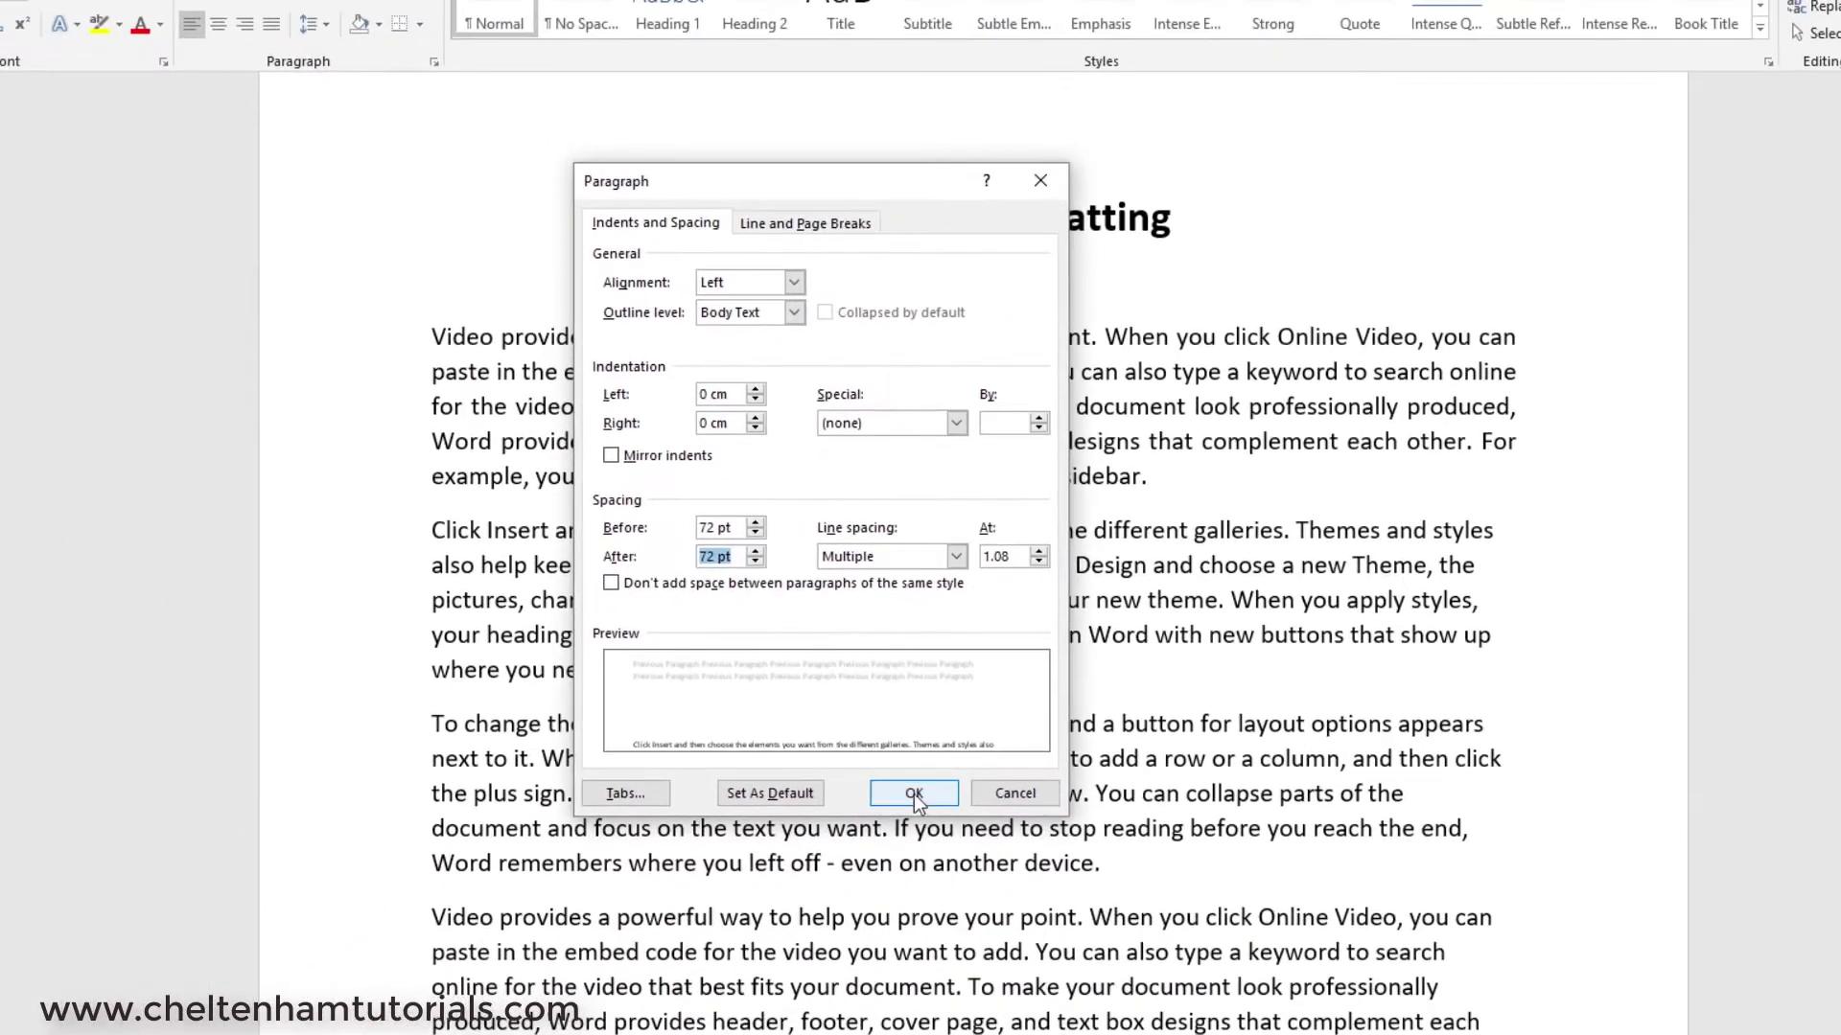
left_click(717, 983)
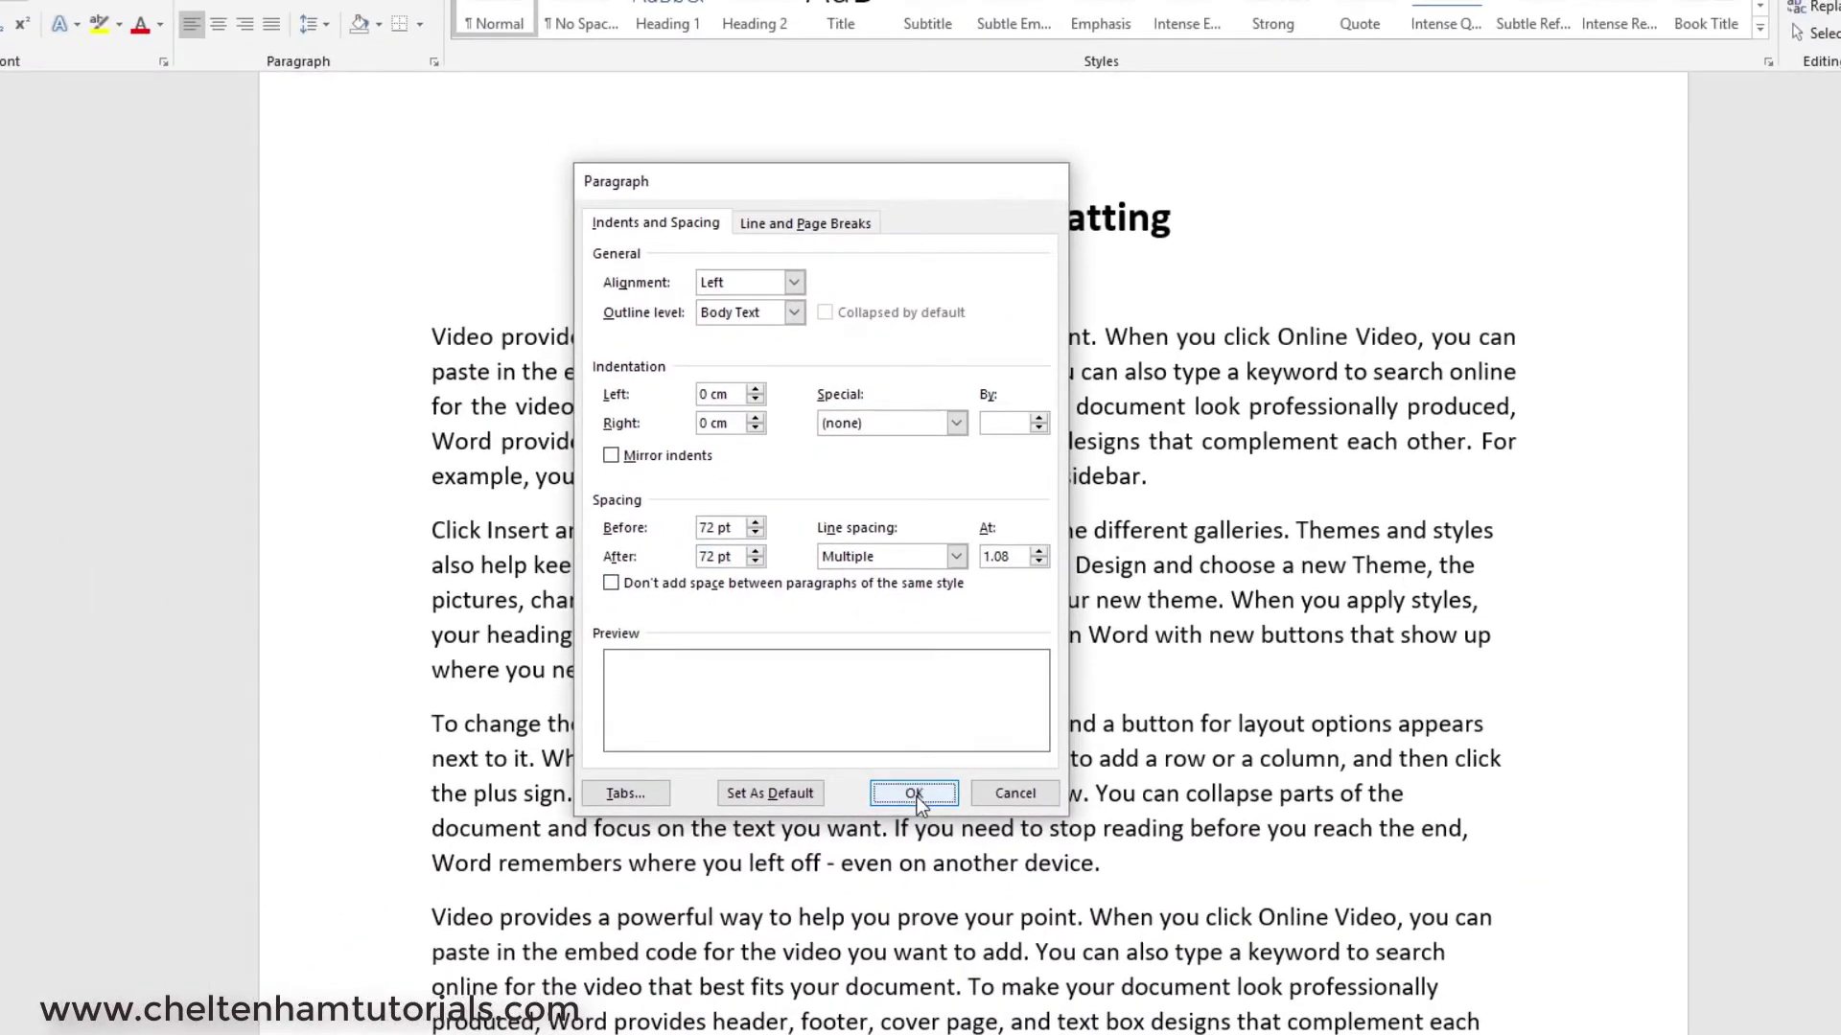
scroll(481, 424, "down", 3)
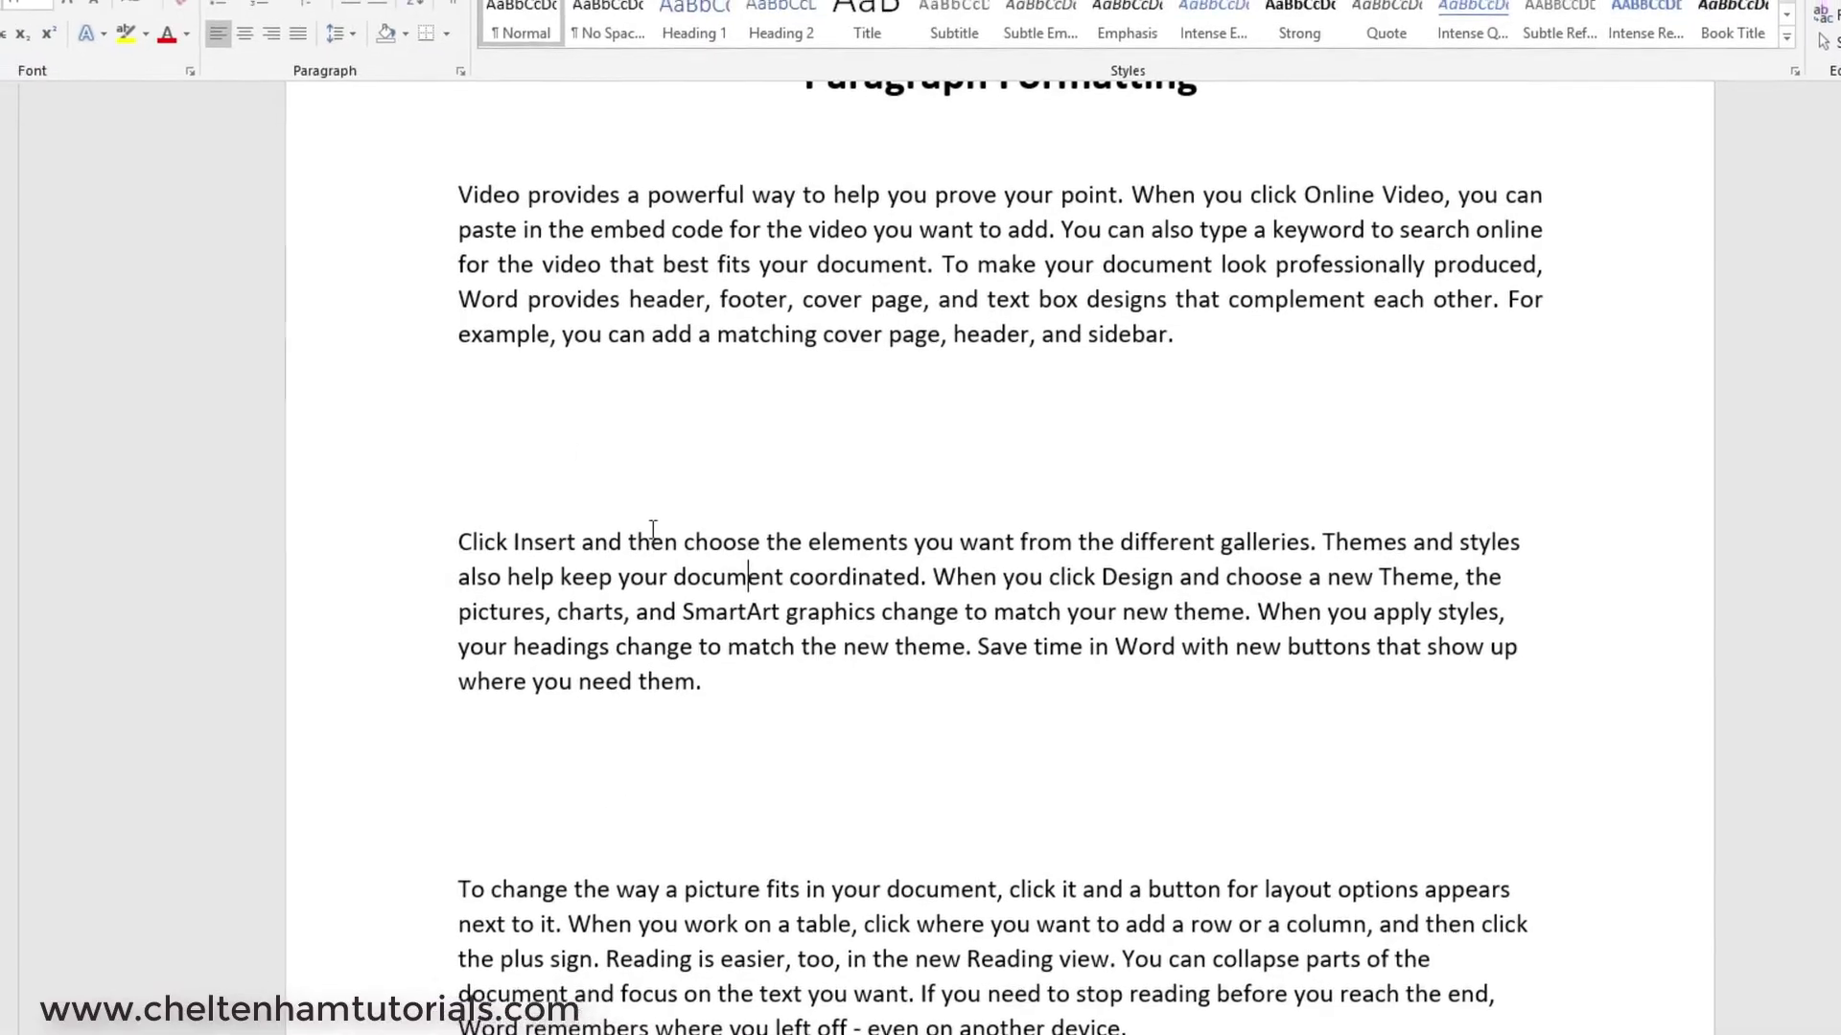
Step: Undo the 72 pt spacing and toggle lines One–Seven between bullets and numbering, ending on bullets
left_click(203, 15)
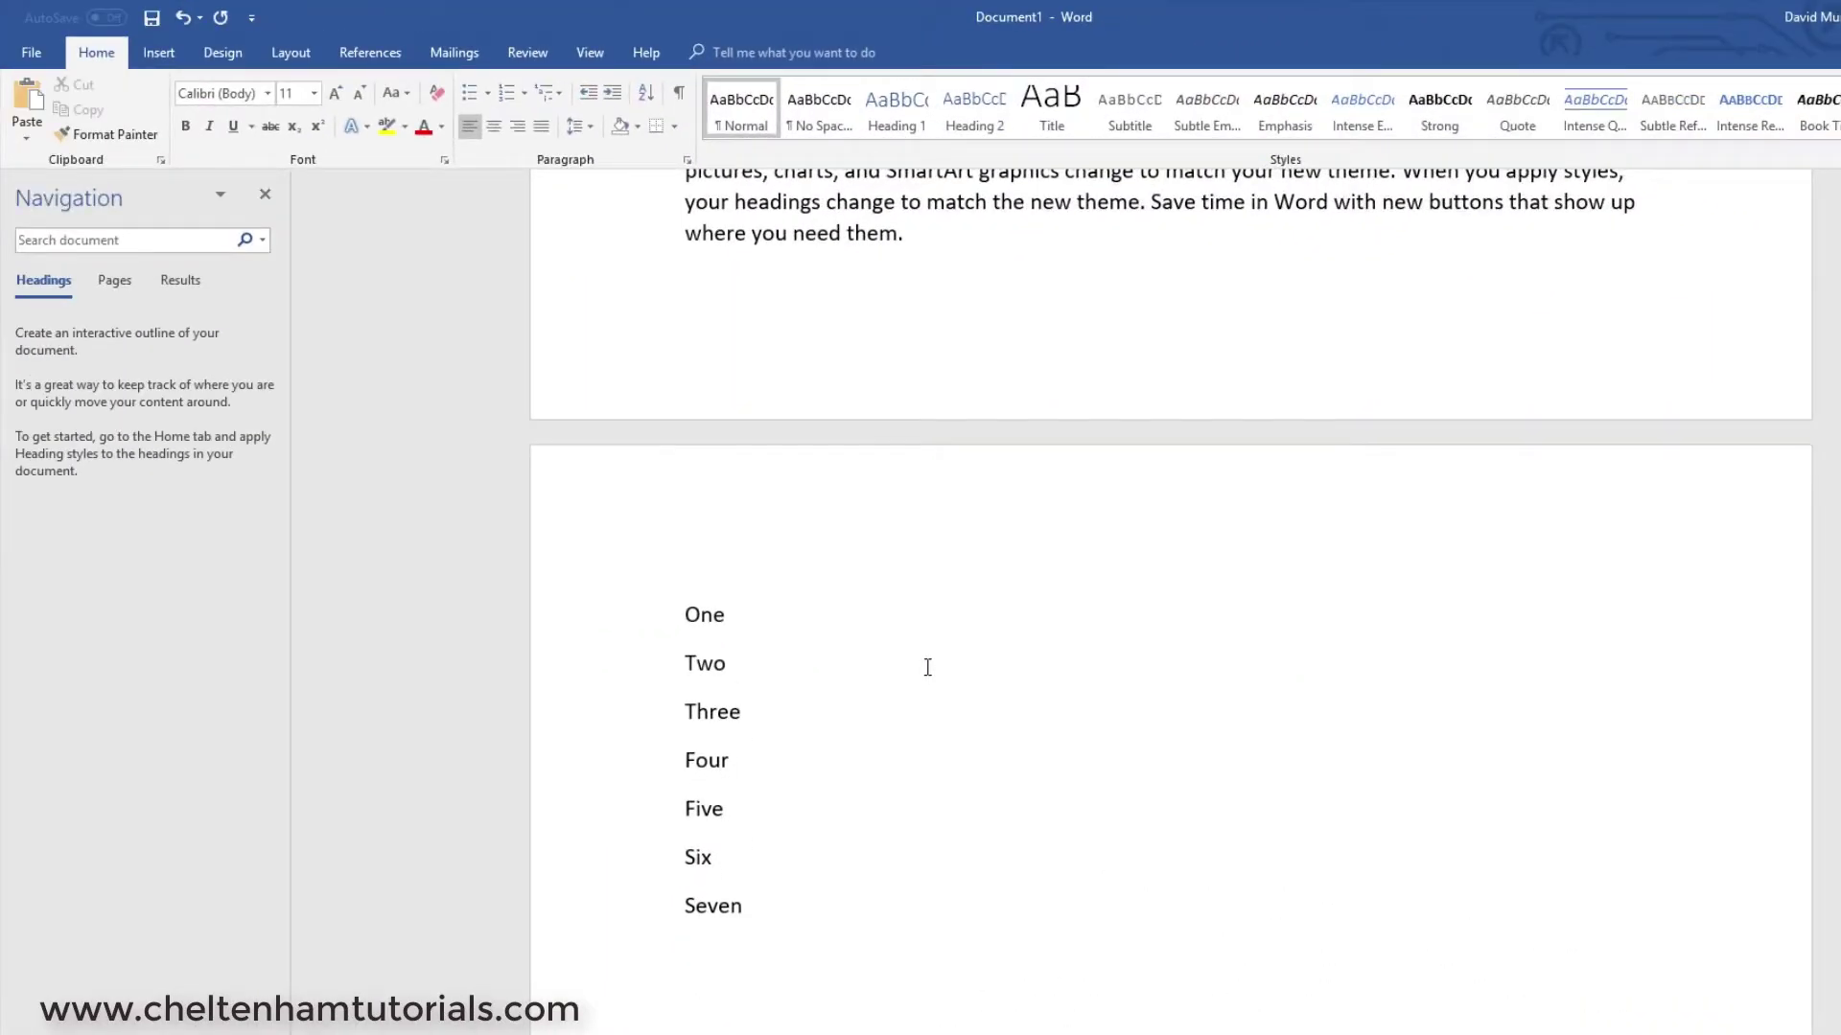
left_click_drag(793, 911, 641, 616)
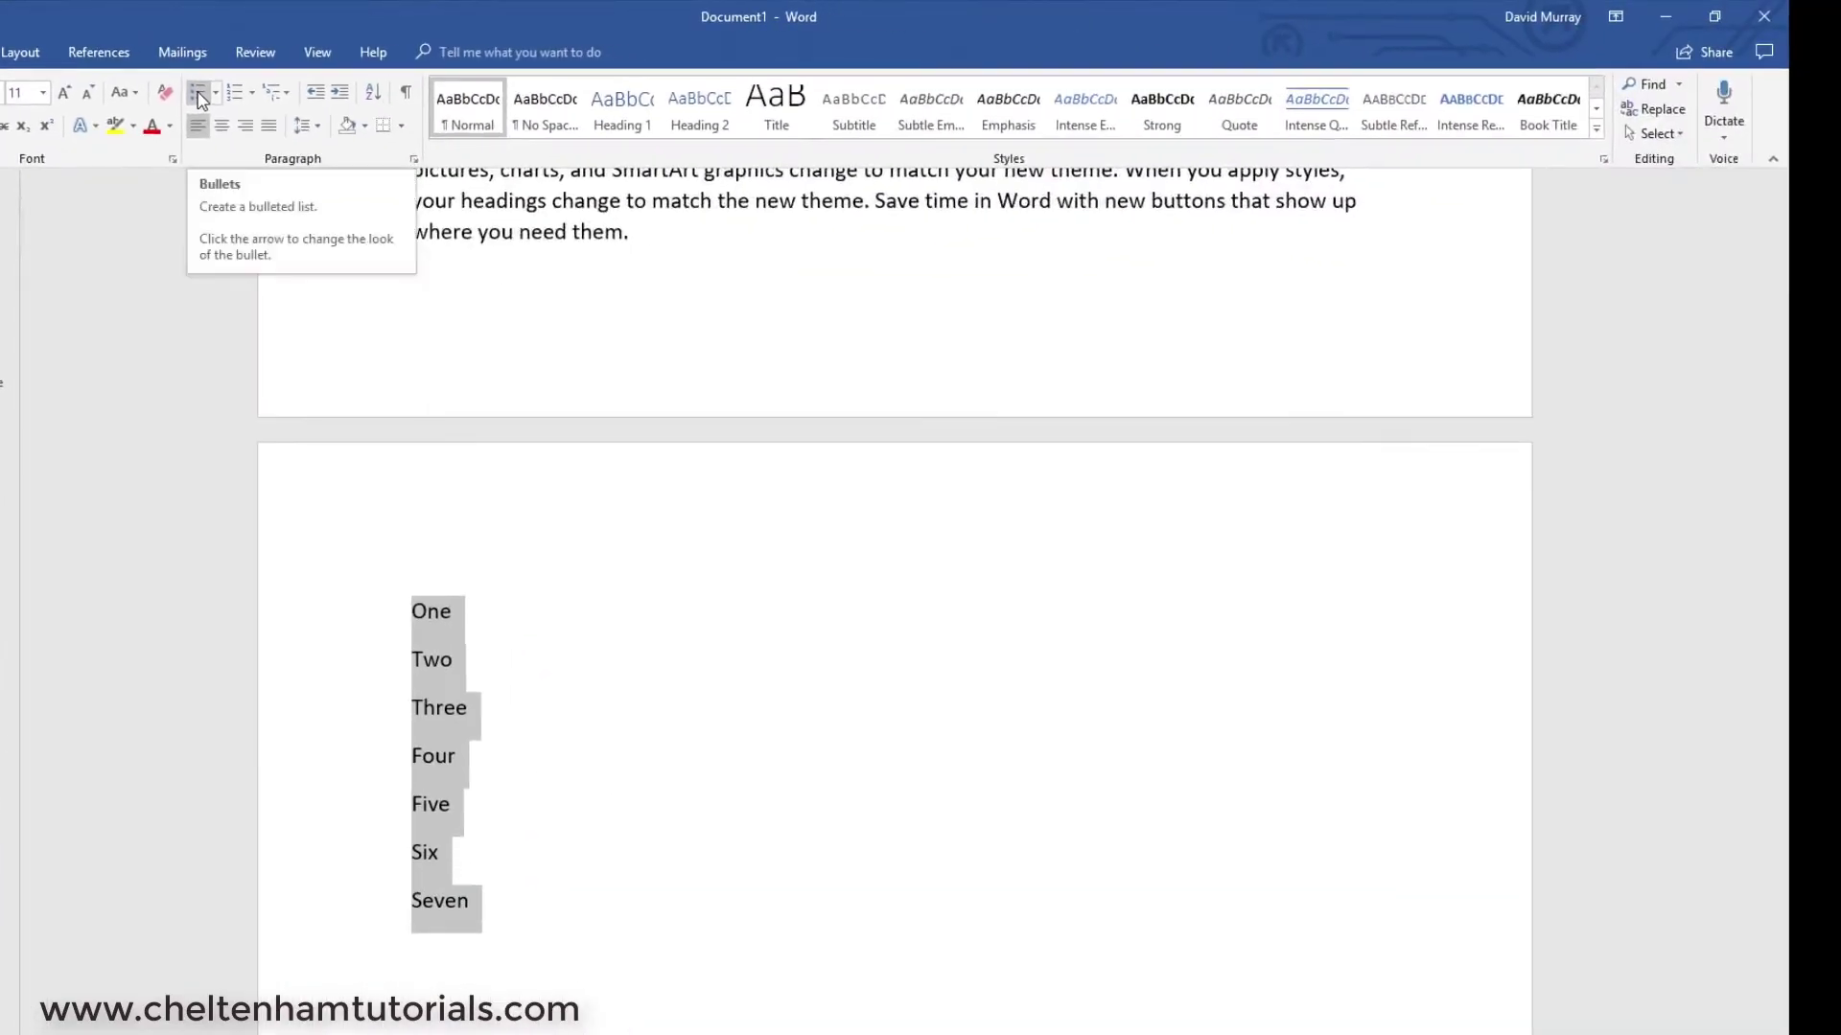
left_click(199, 93)
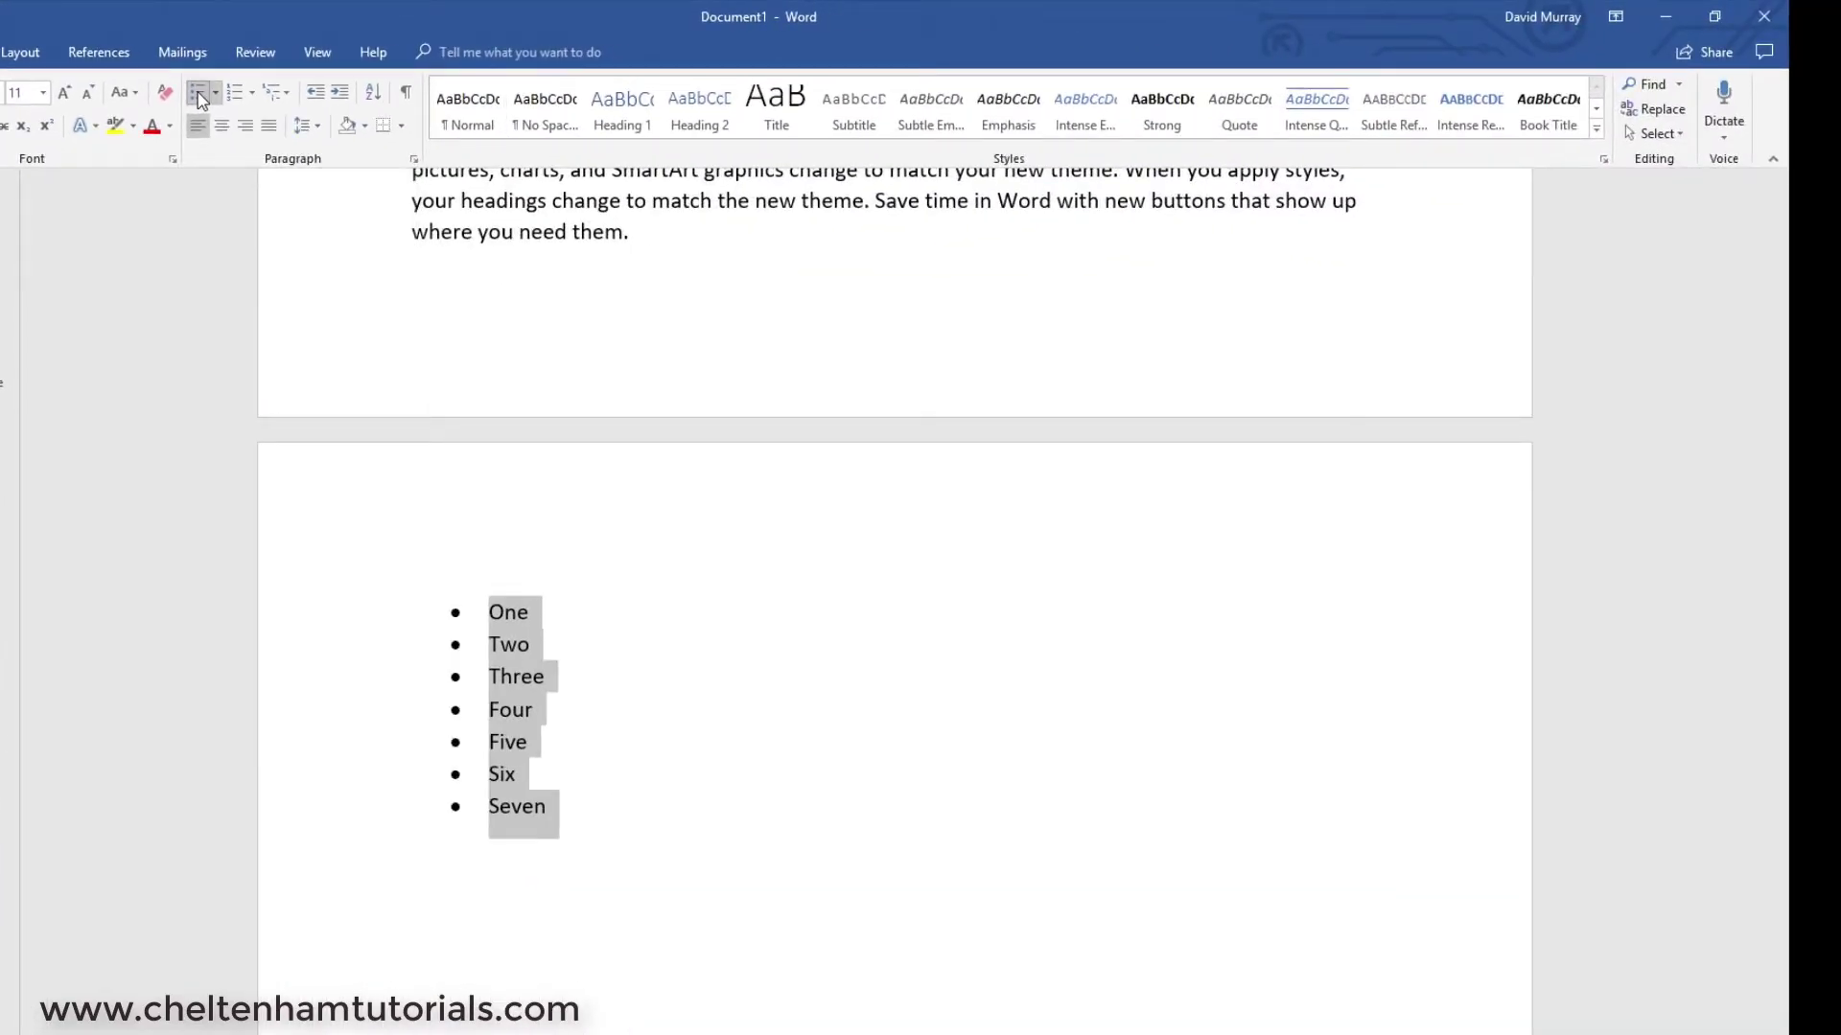
left_click(240, 95)
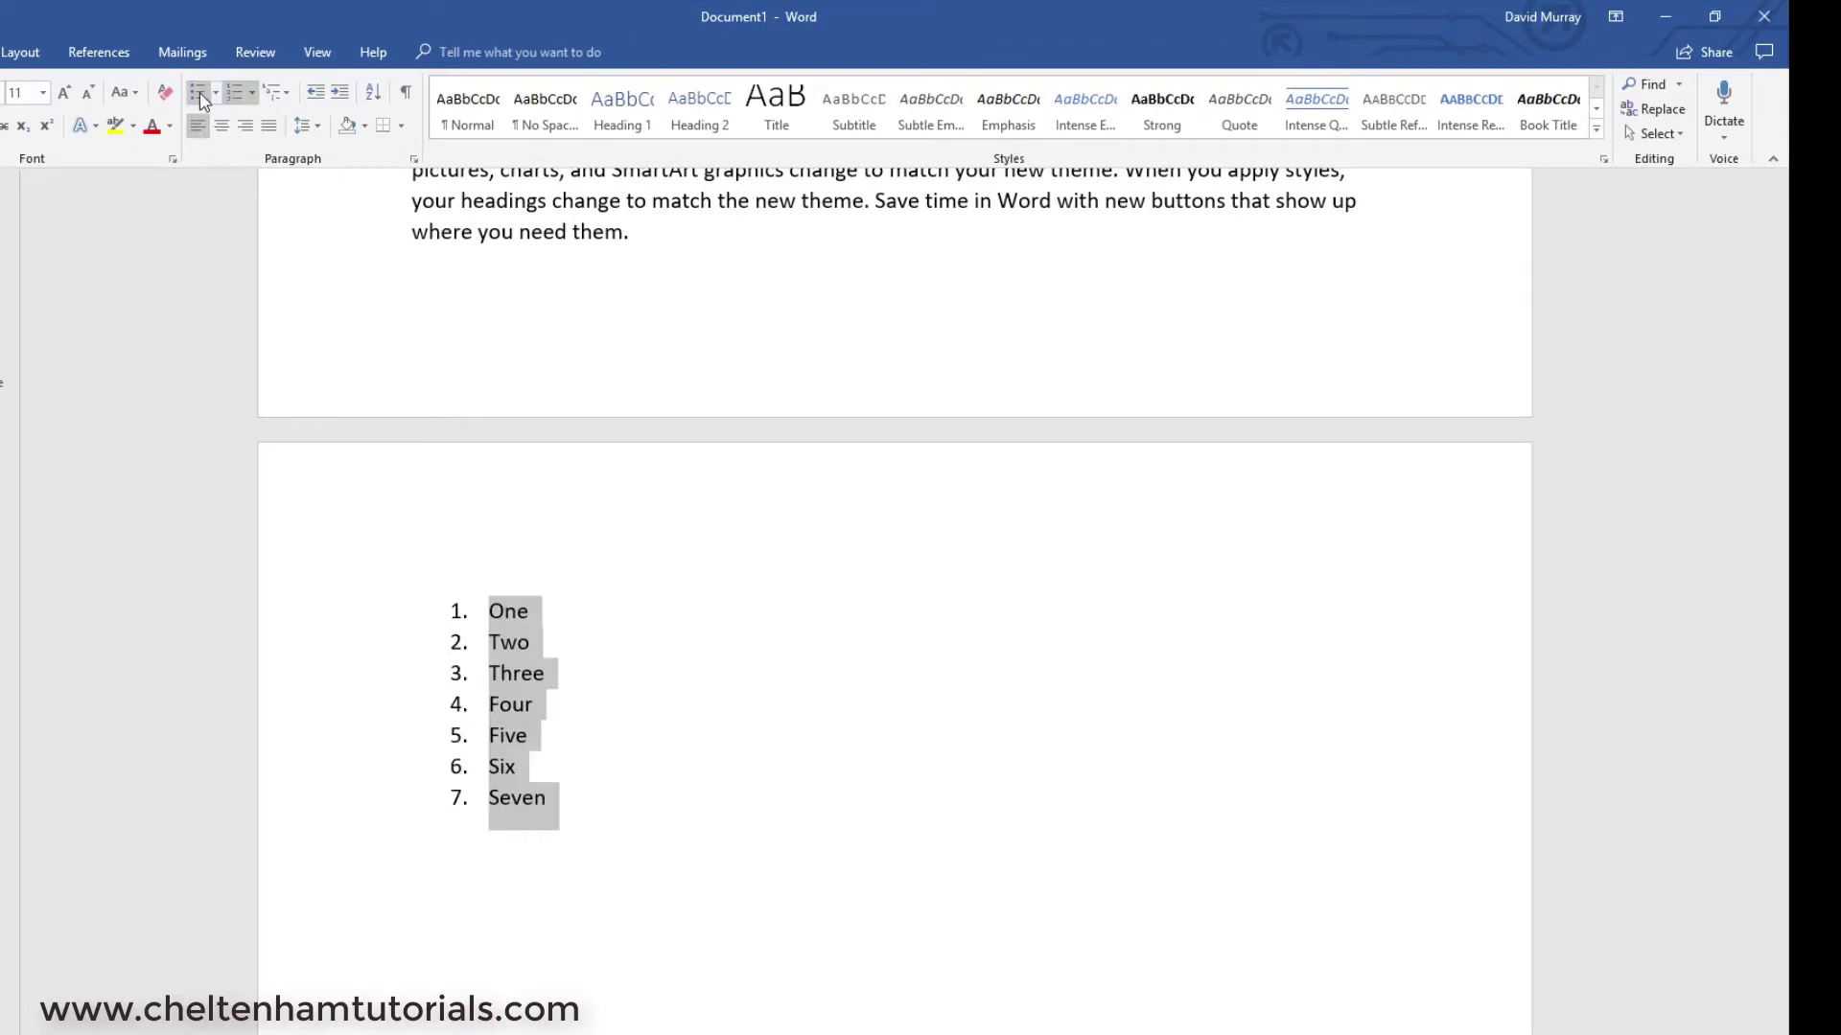
left_click(201, 94)
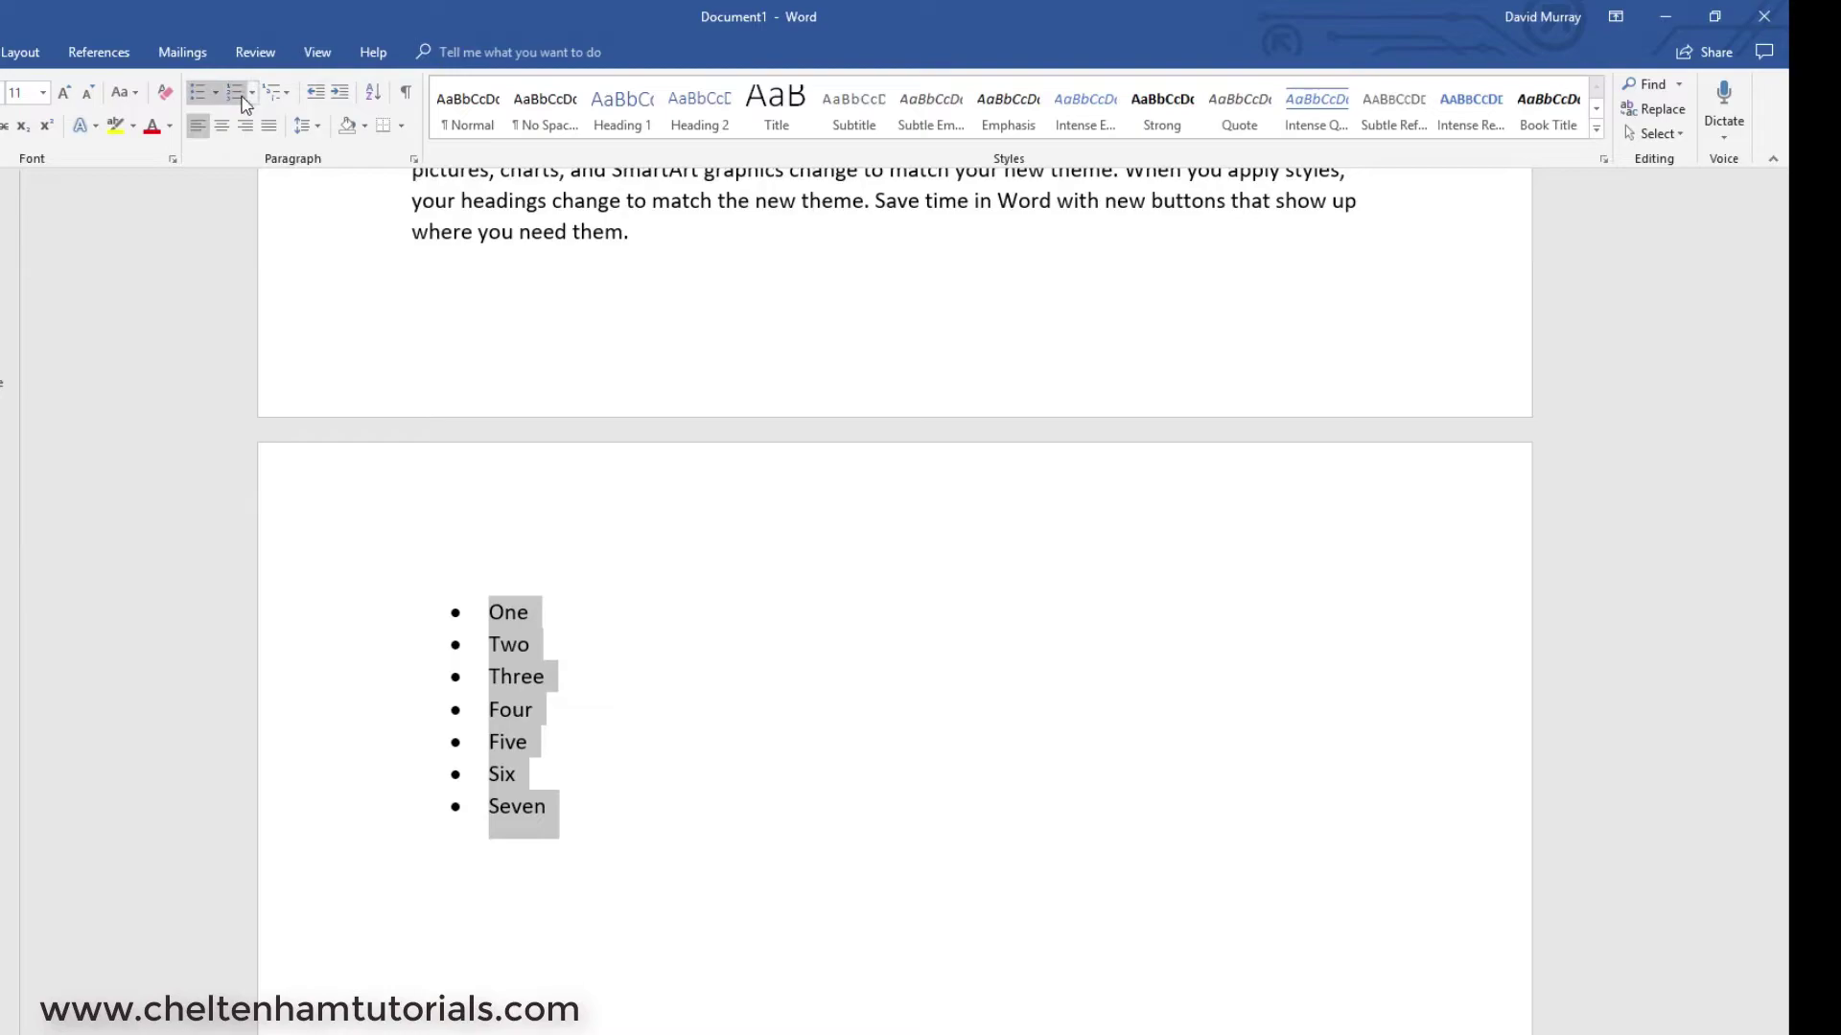
left_click(240, 95)
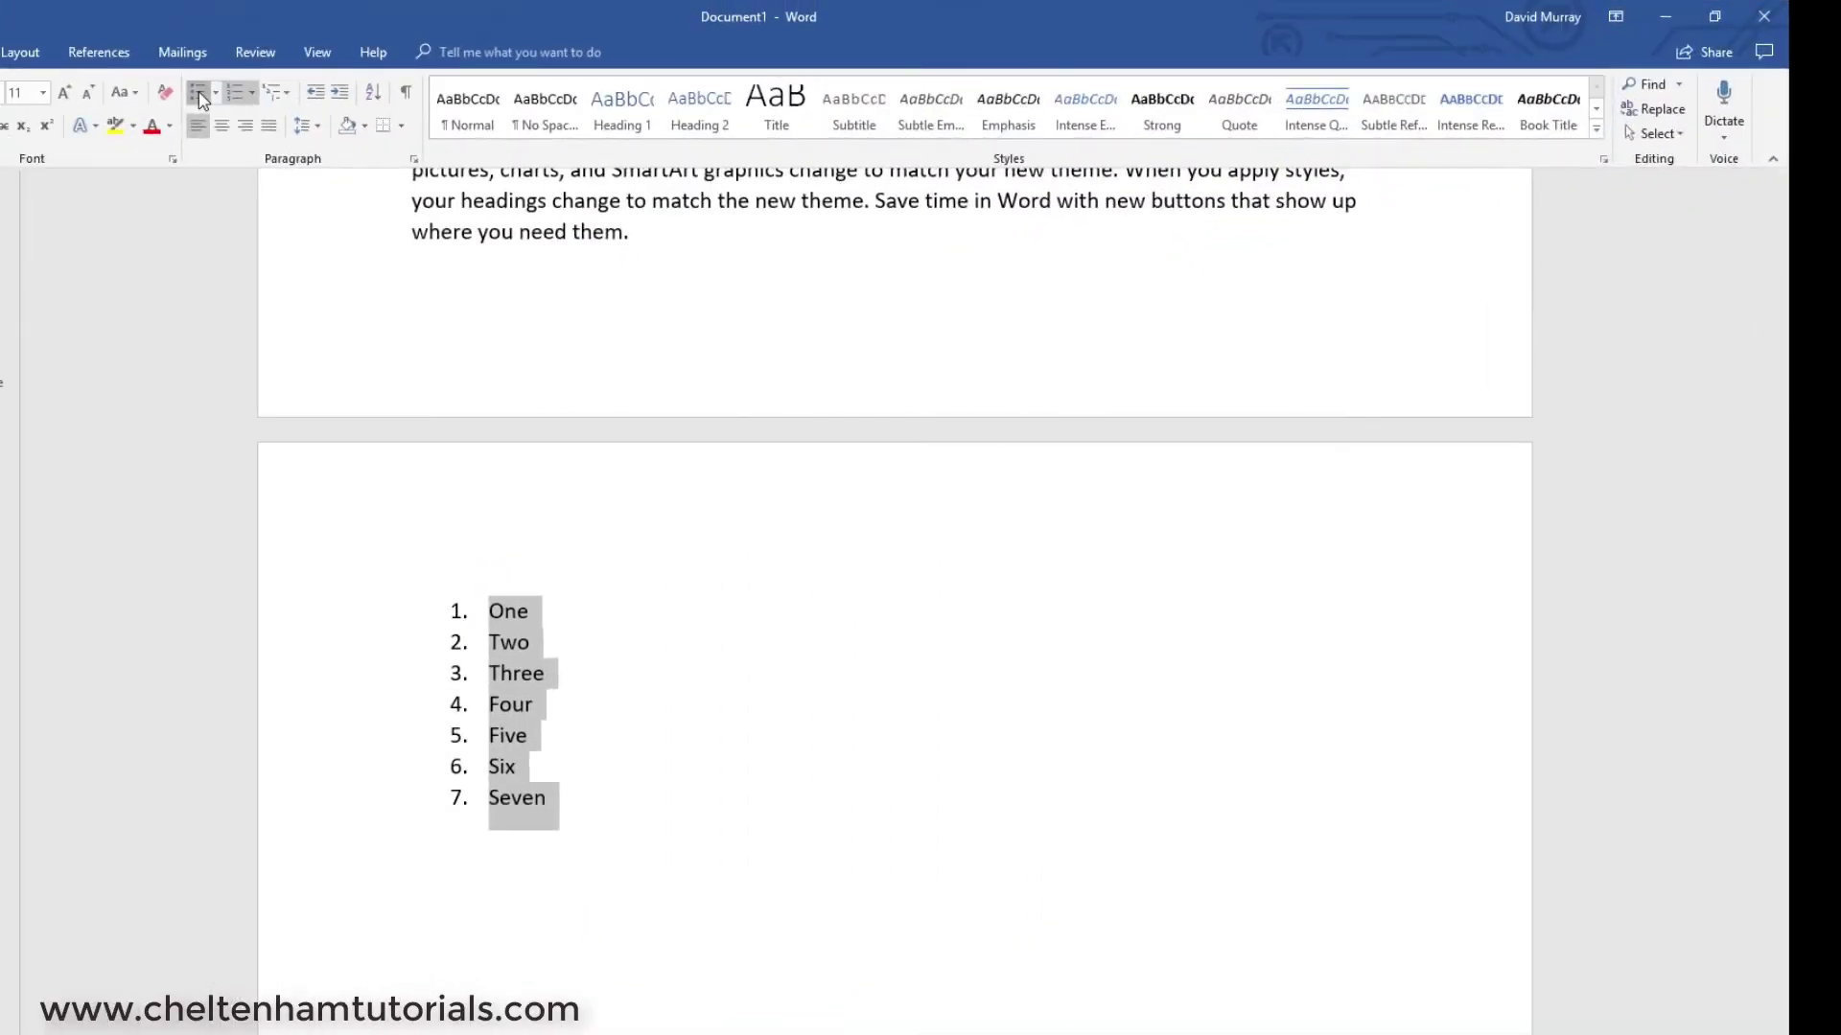
left_click(198, 92)
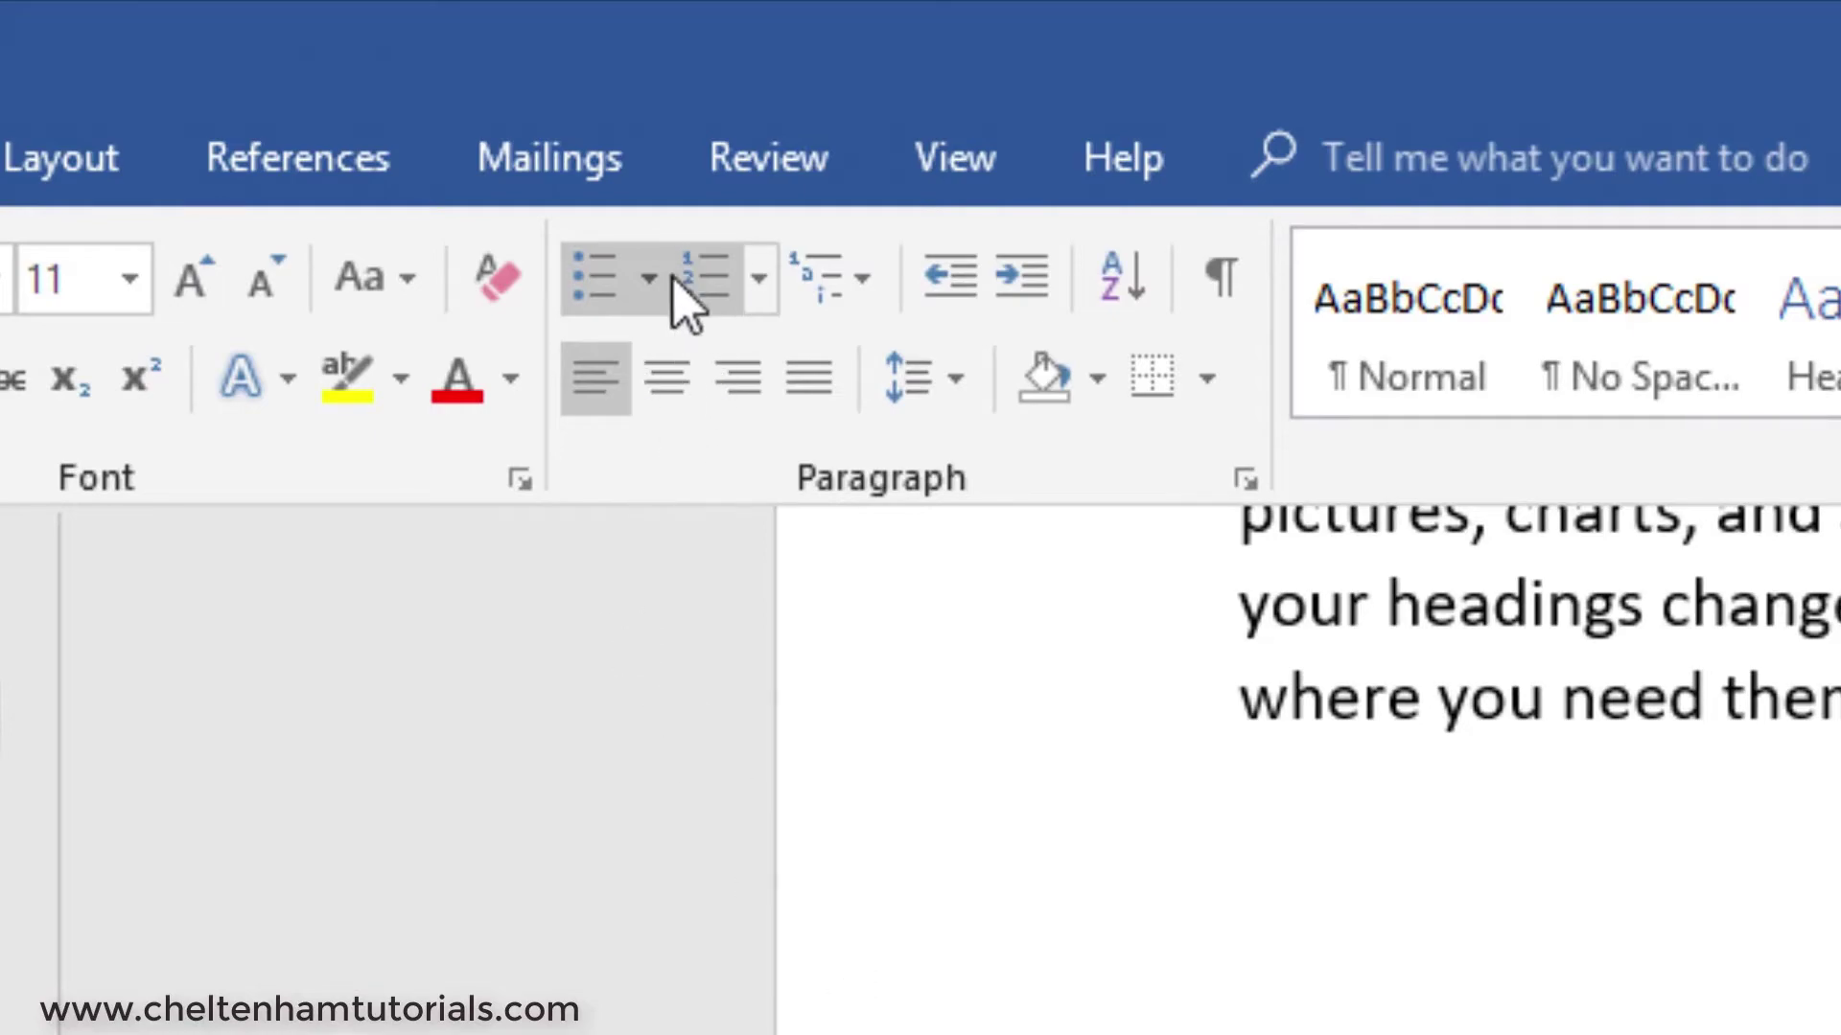
Step: Try arrowhead bullets on the One–Seven list, then undo back to round bullets
left_click(648, 302)
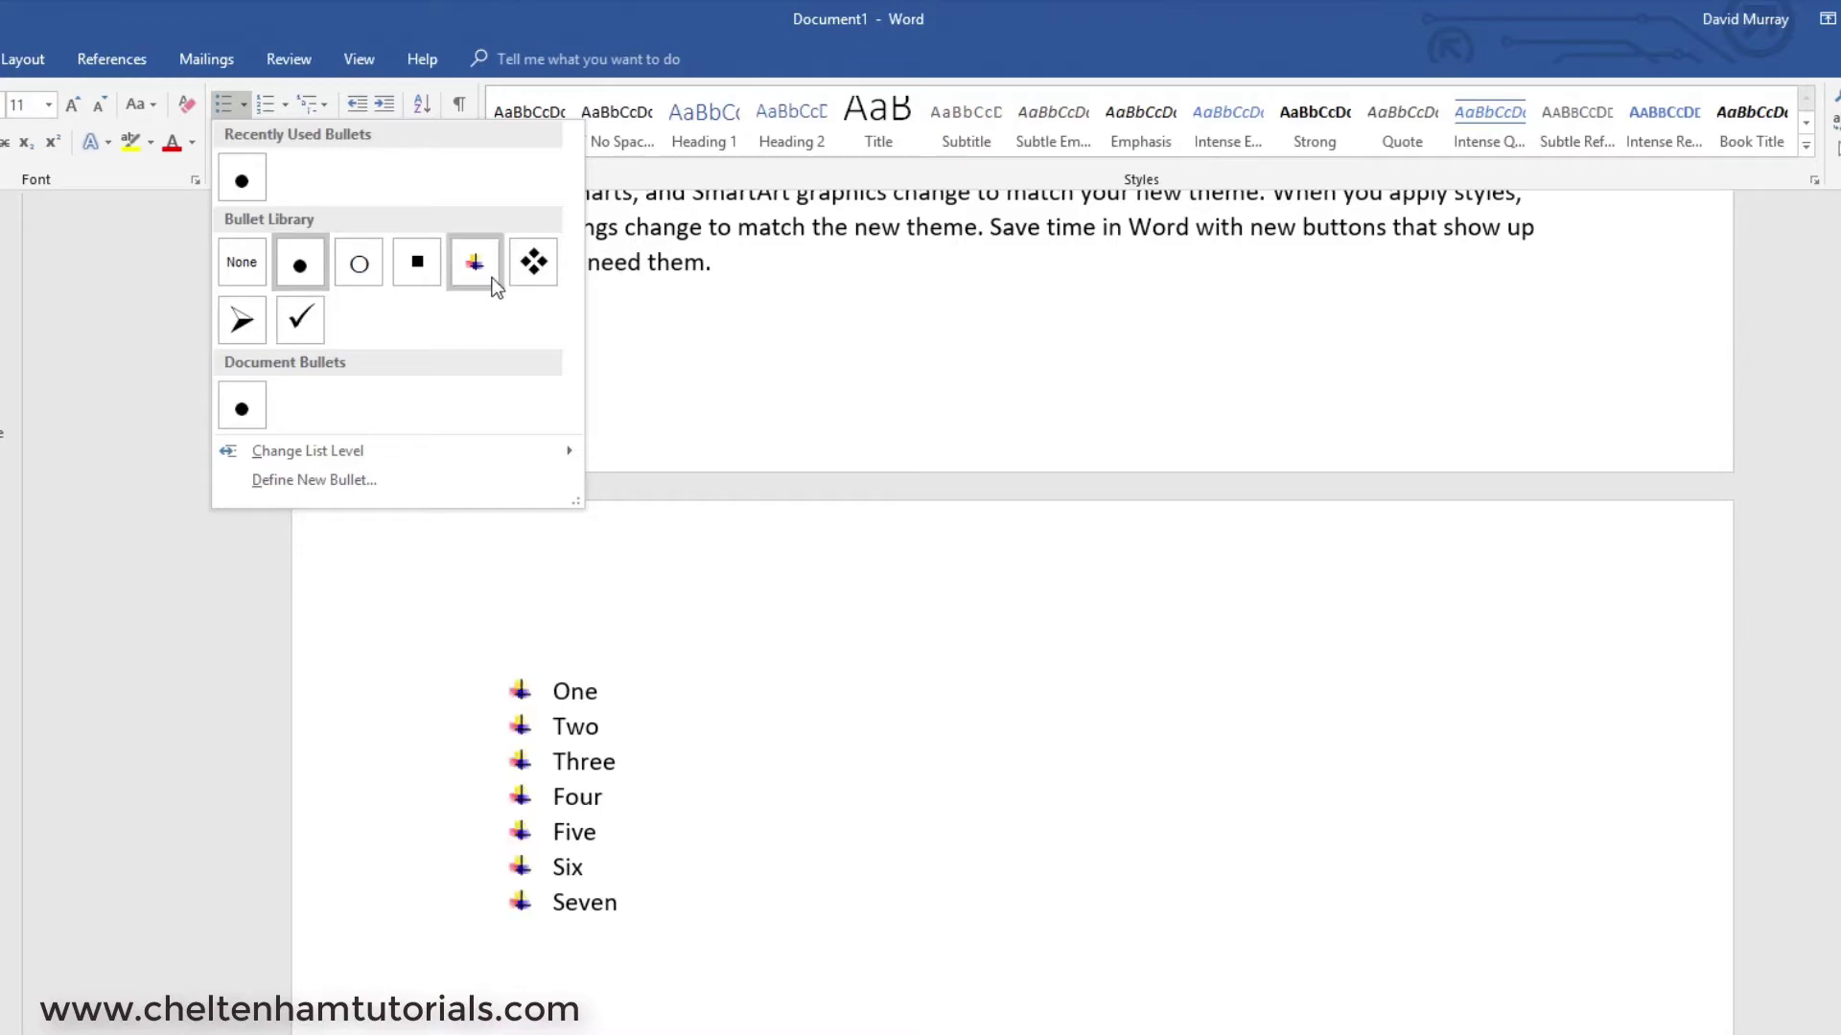
left_click(246, 318)
left_click(1546, 640)
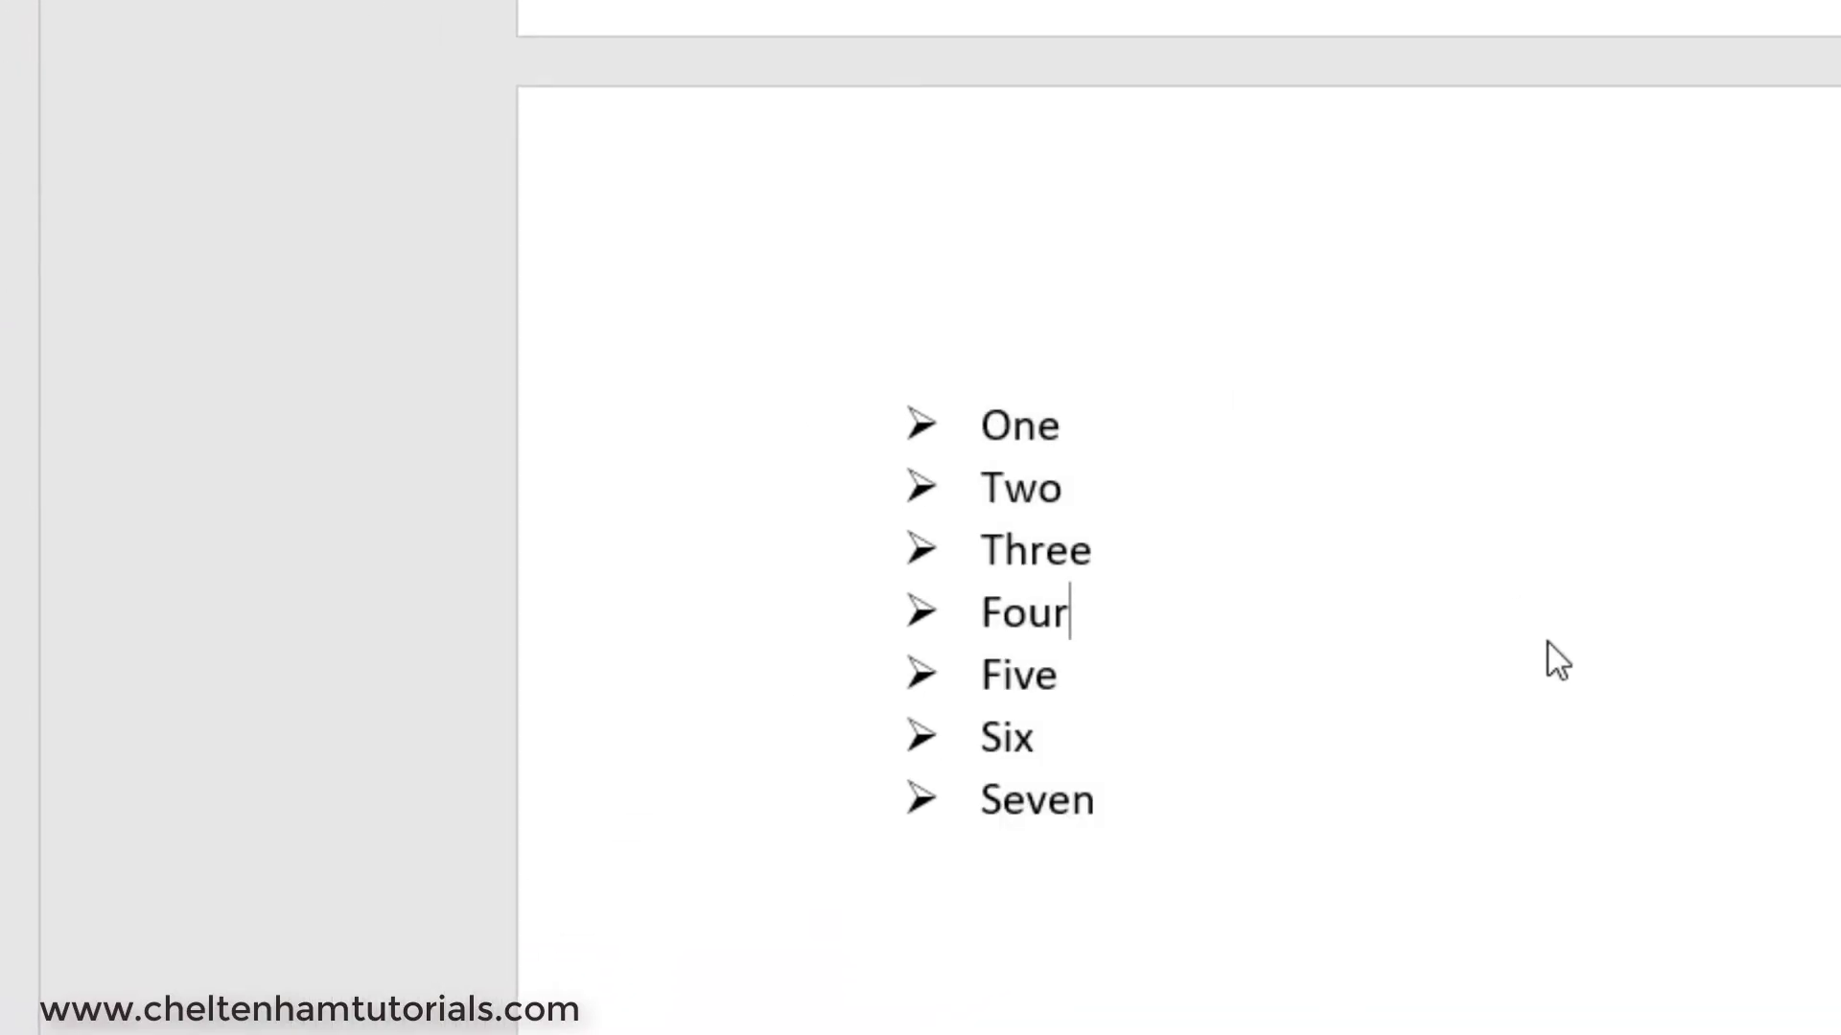
left_click_drag(1212, 837, 800, 424)
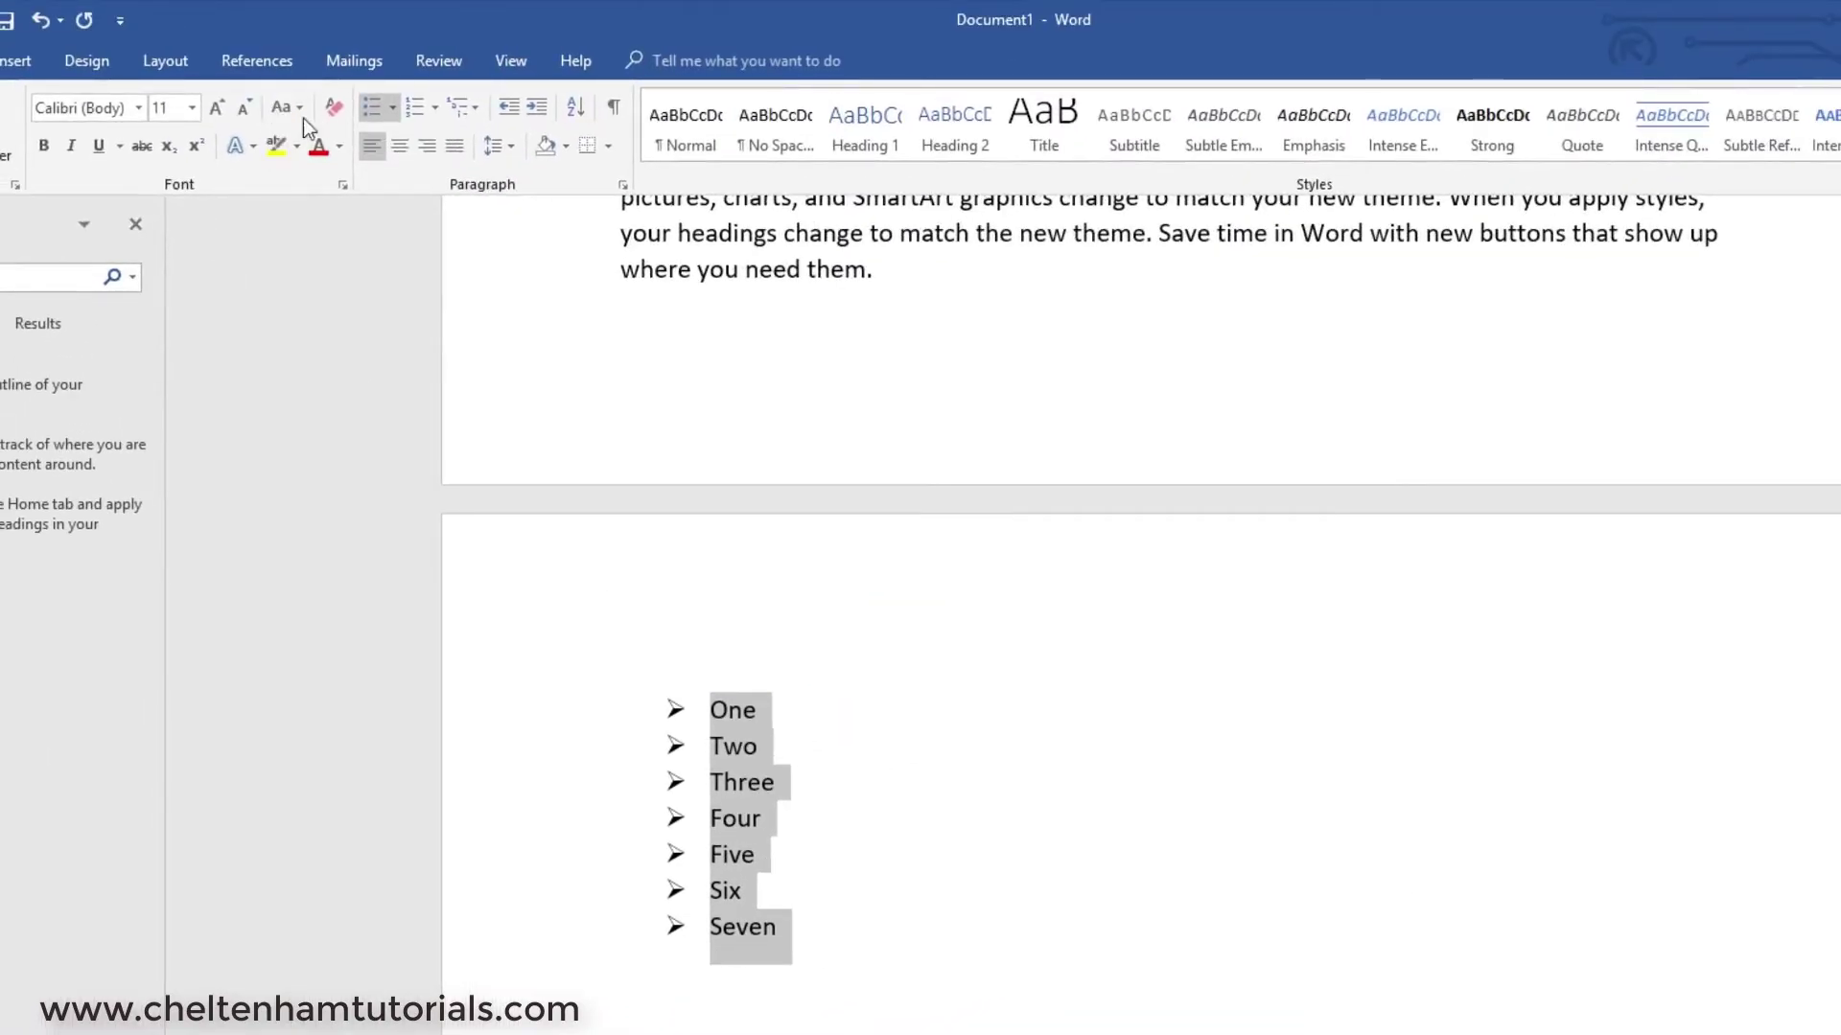
left_click(39, 19)
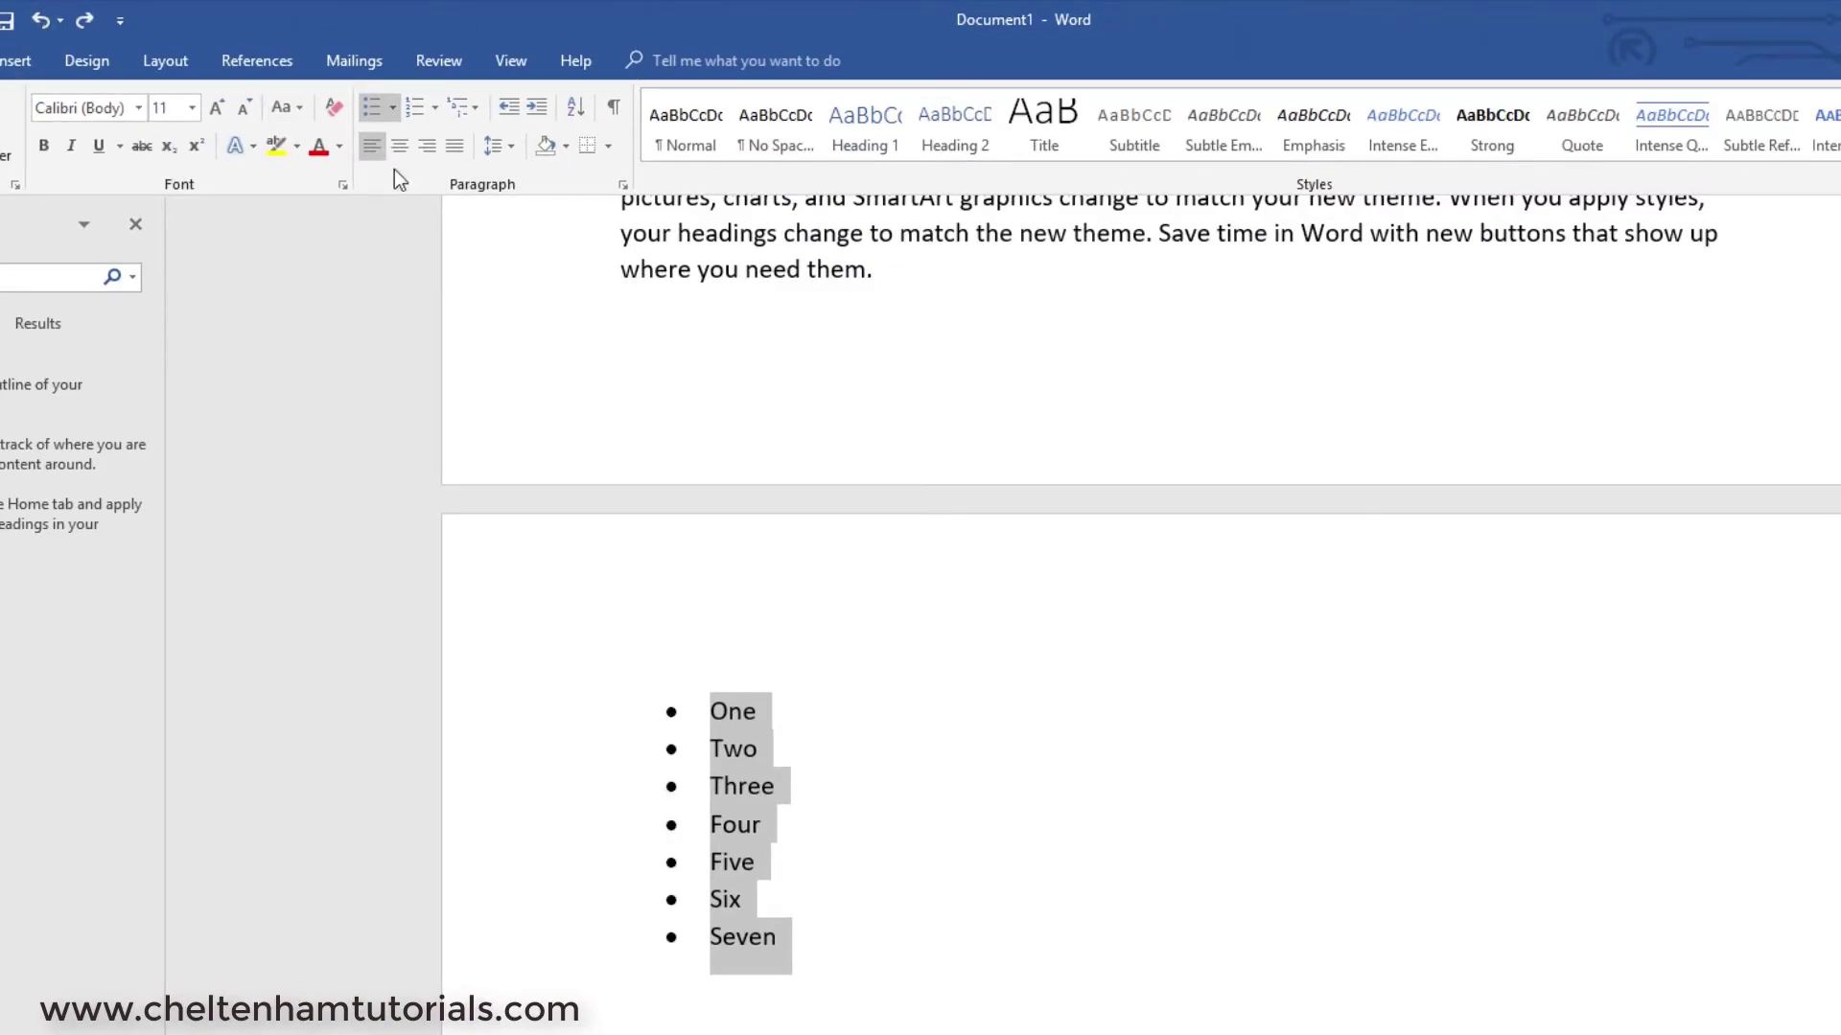
Step: Apply four-diamond bullets to the list, then switch it to 1–7 numbering
left_click(399, 113)
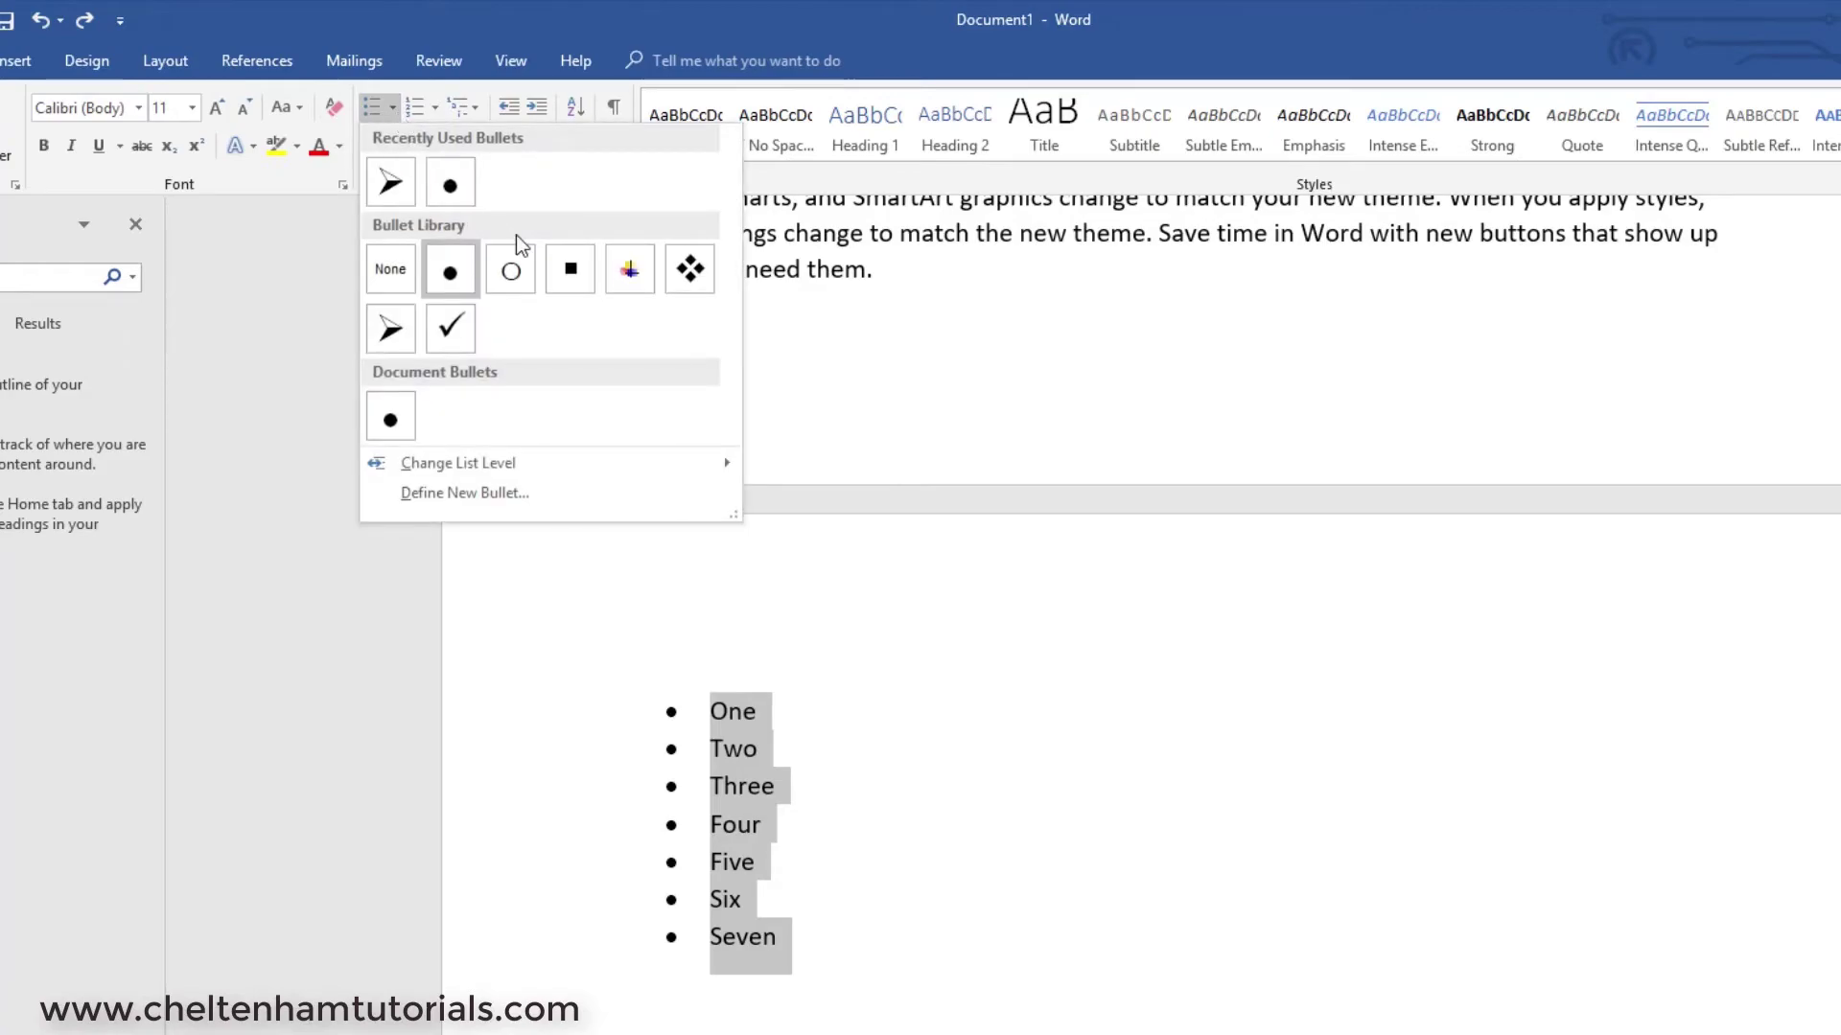
left_click(690, 271)
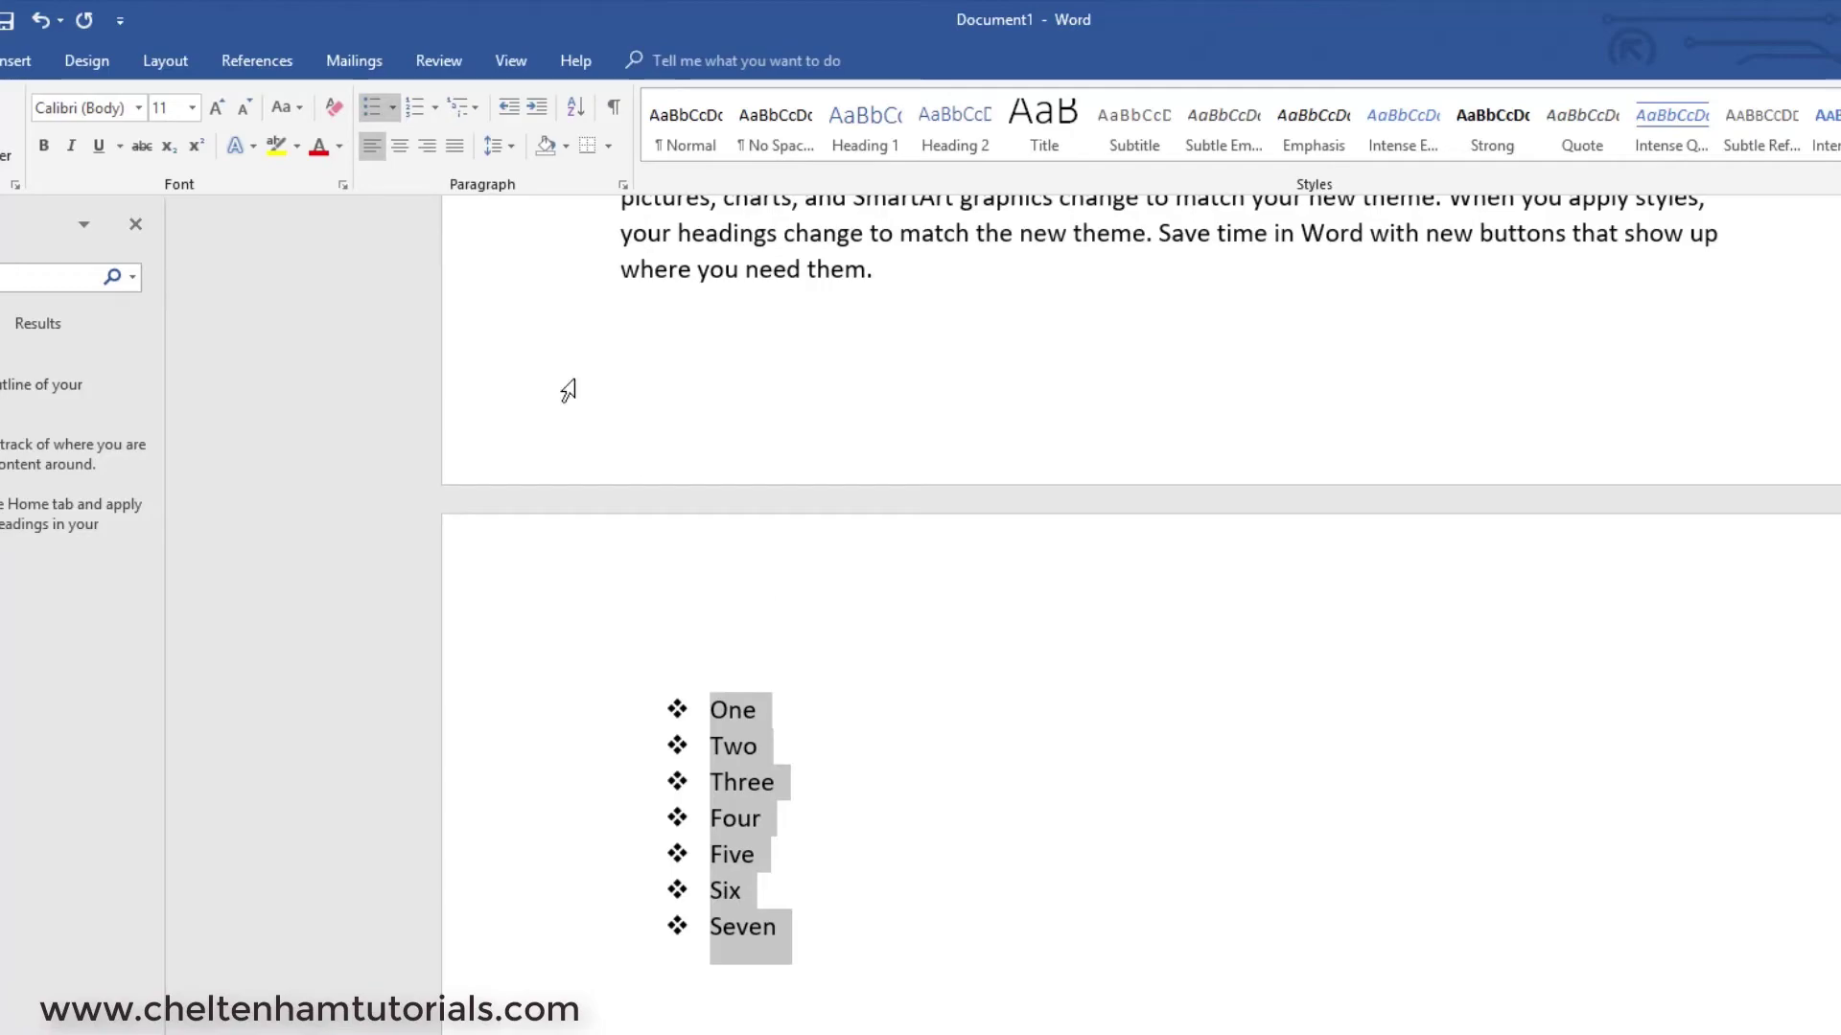
left_click(415, 111)
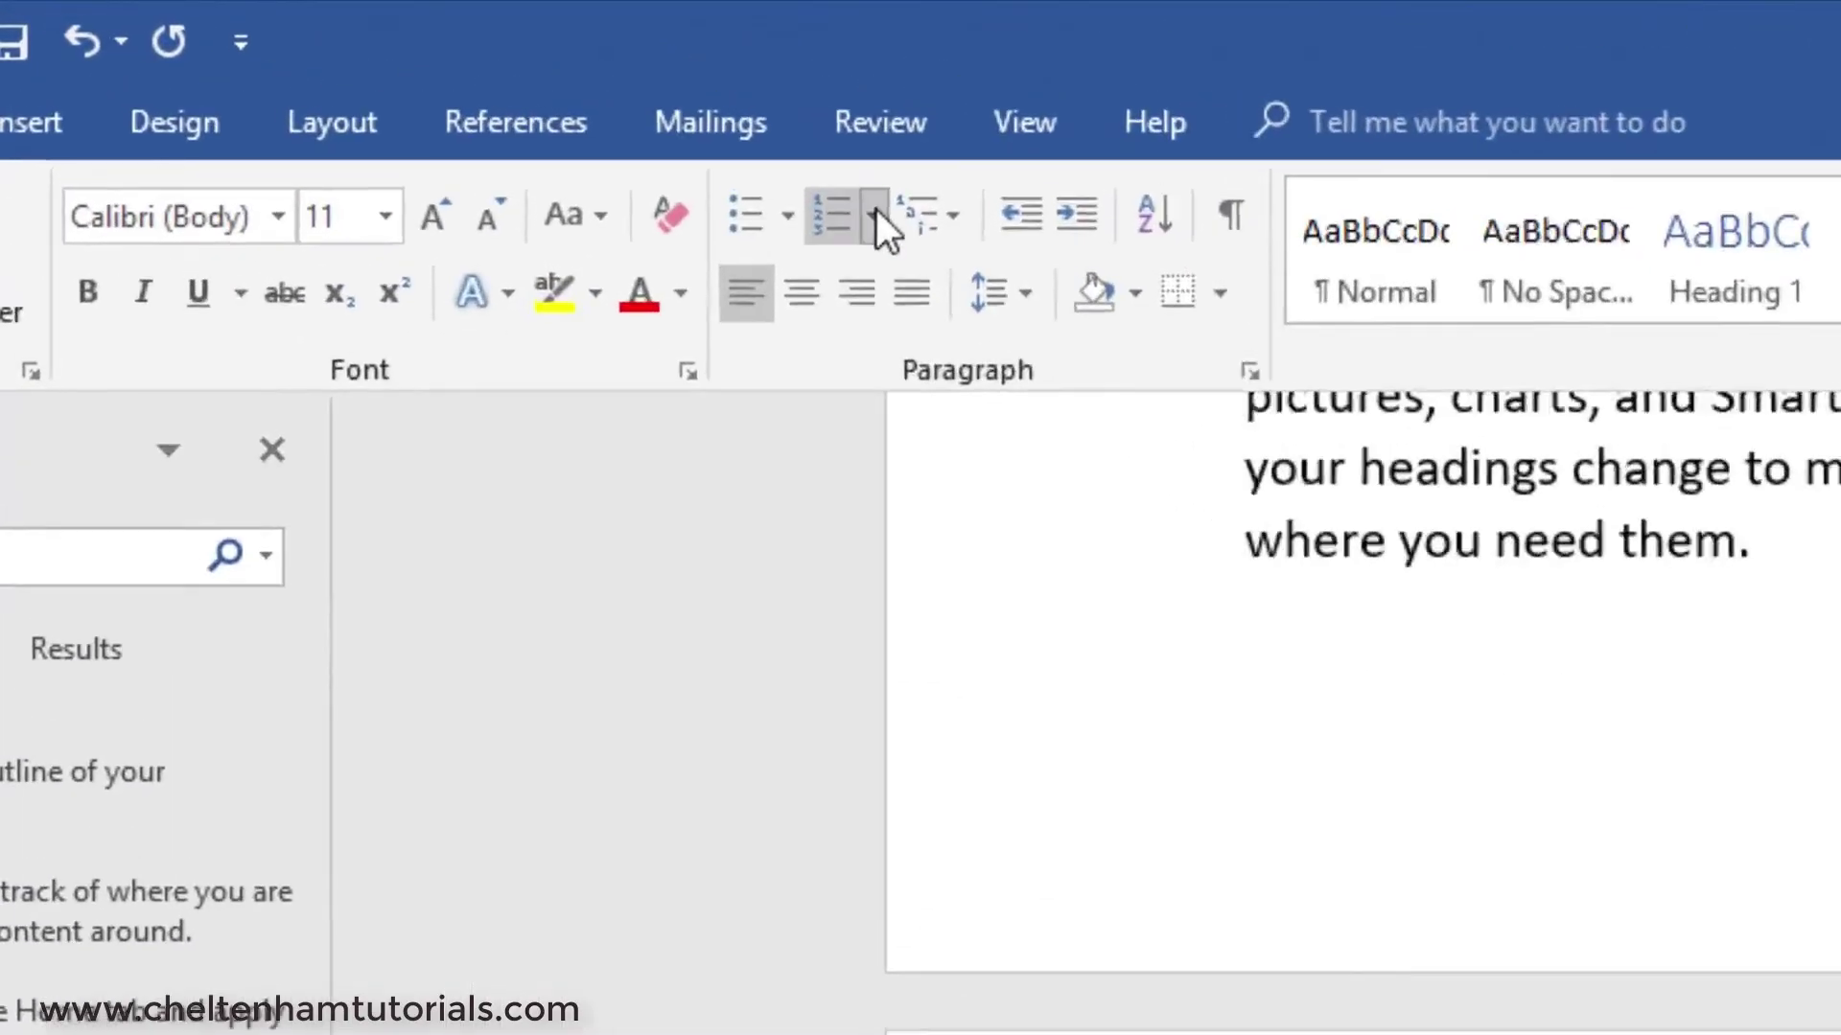
left_click(463, 116)
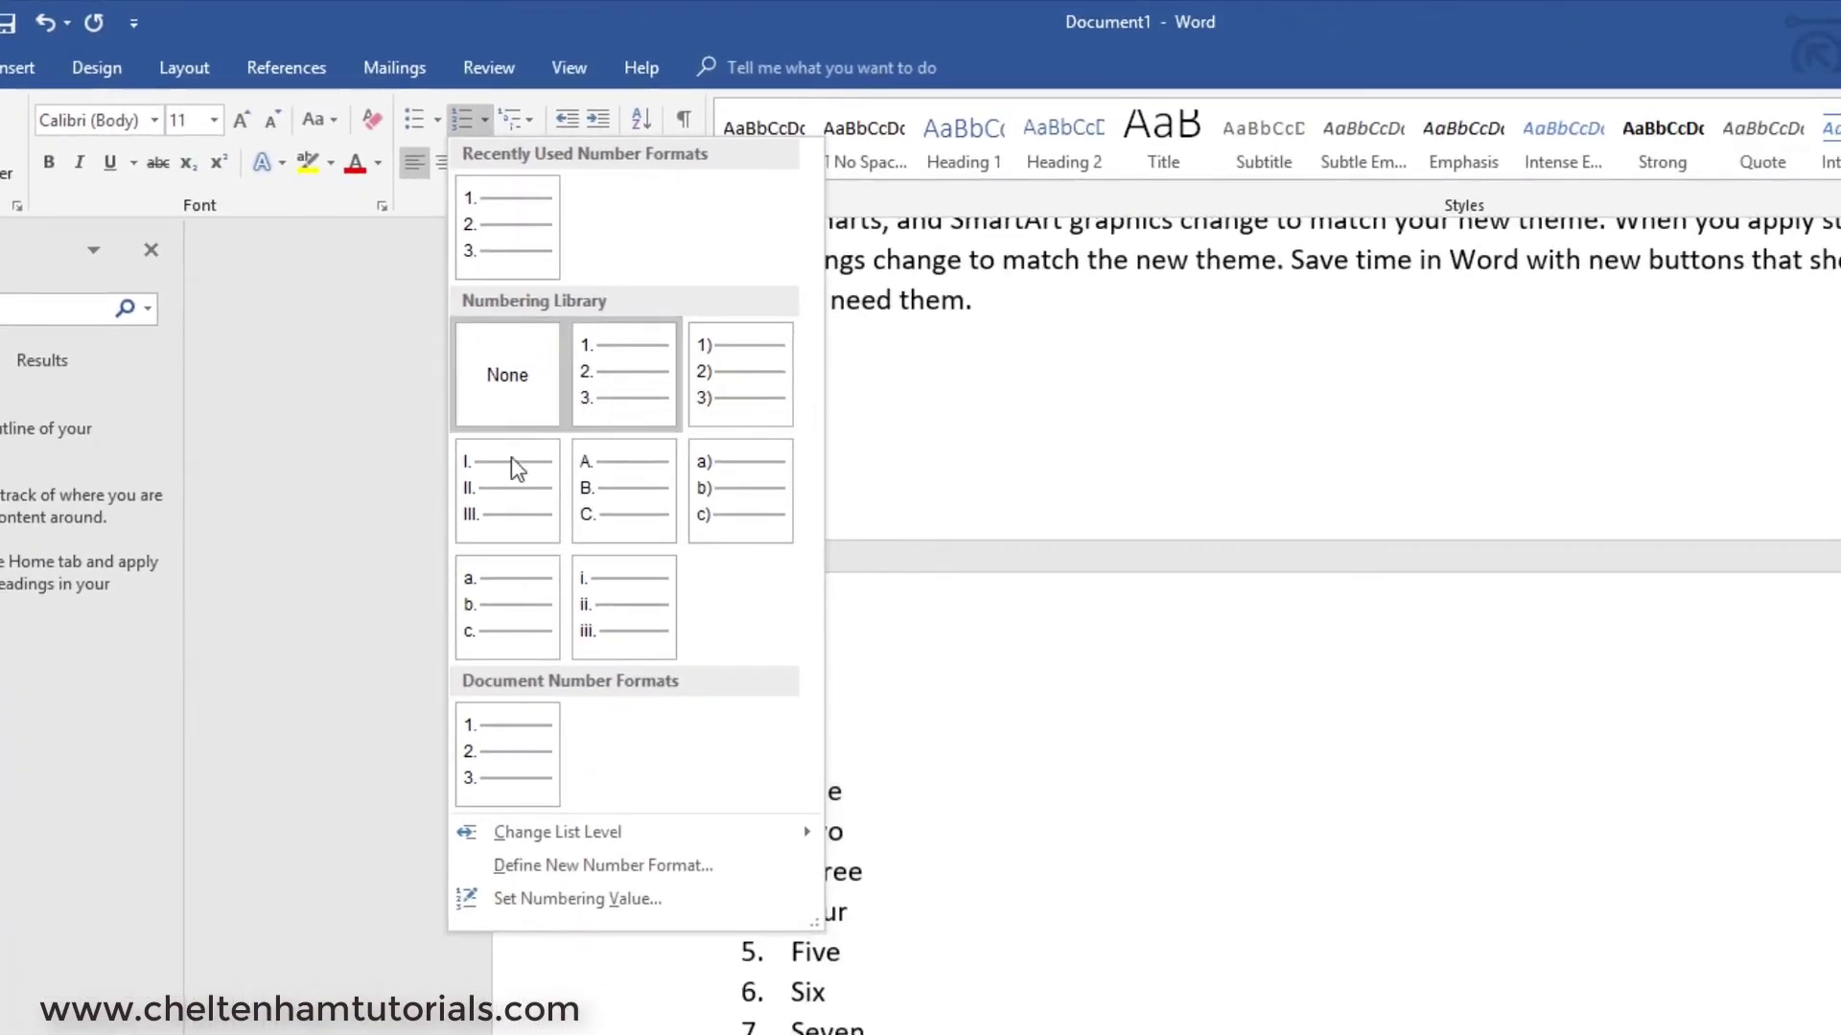
left_click(594, 486)
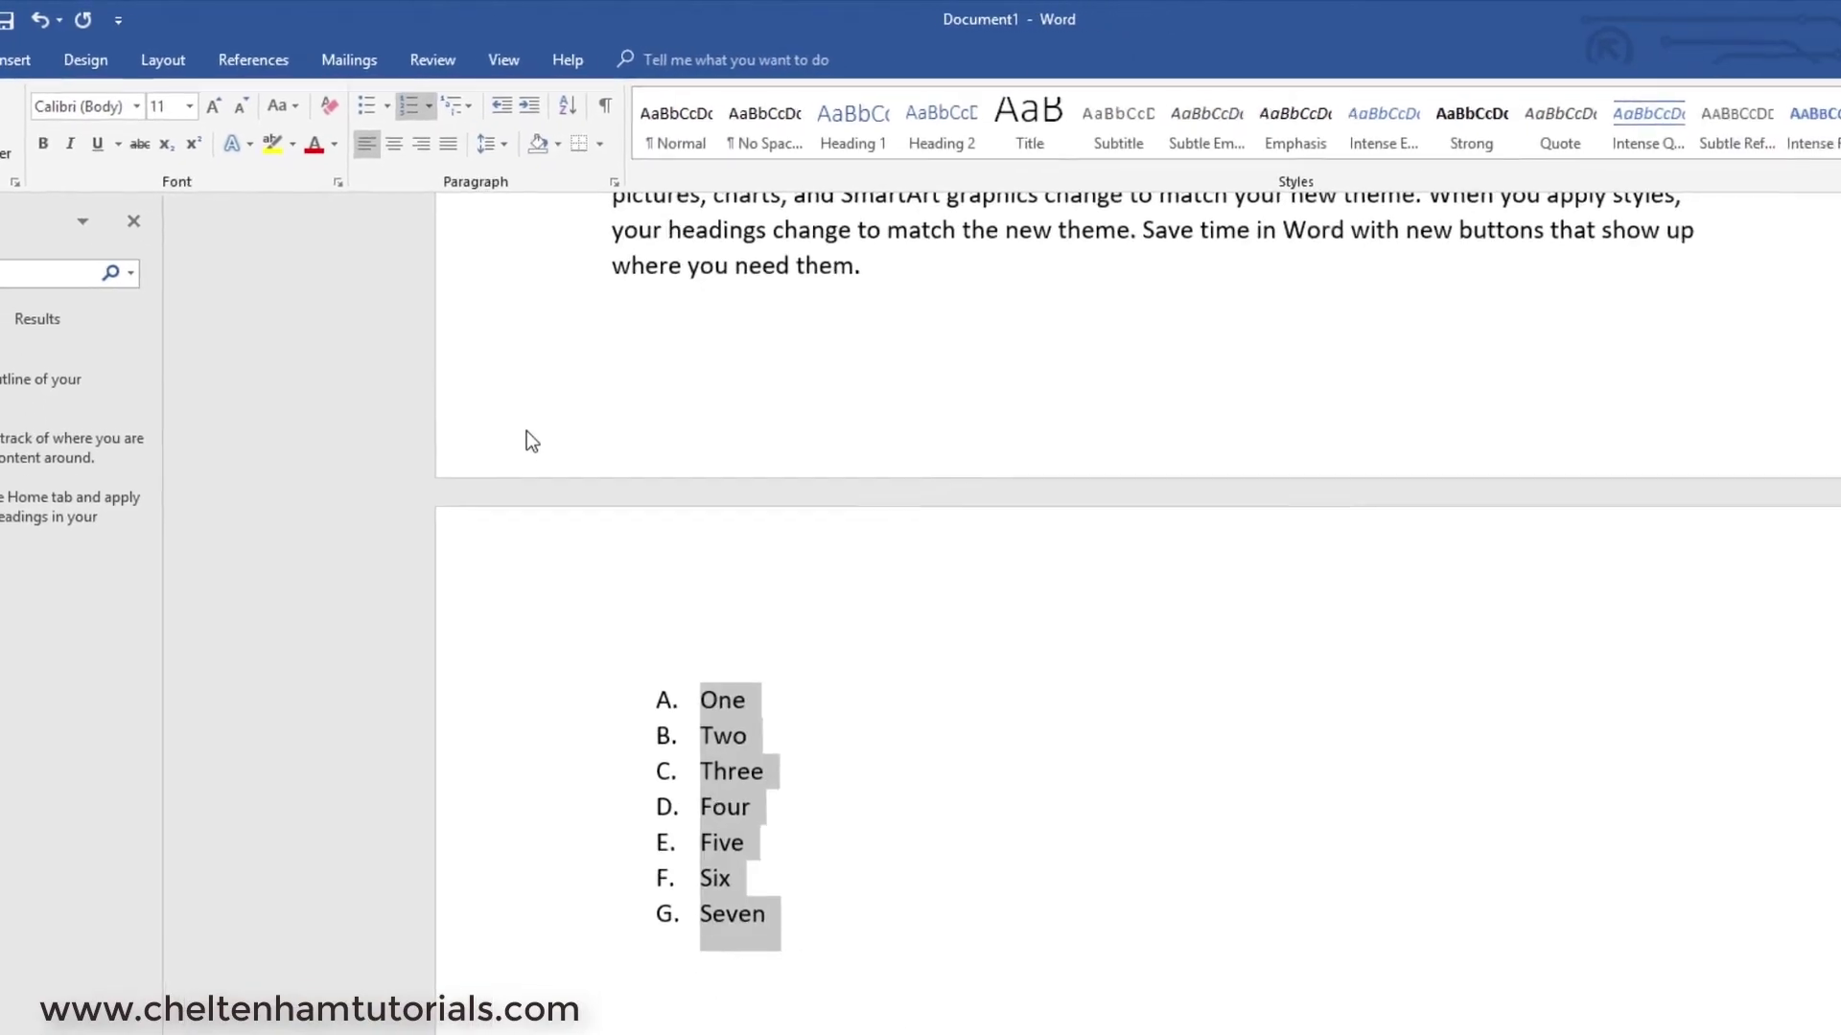
left_click(1132, 925)
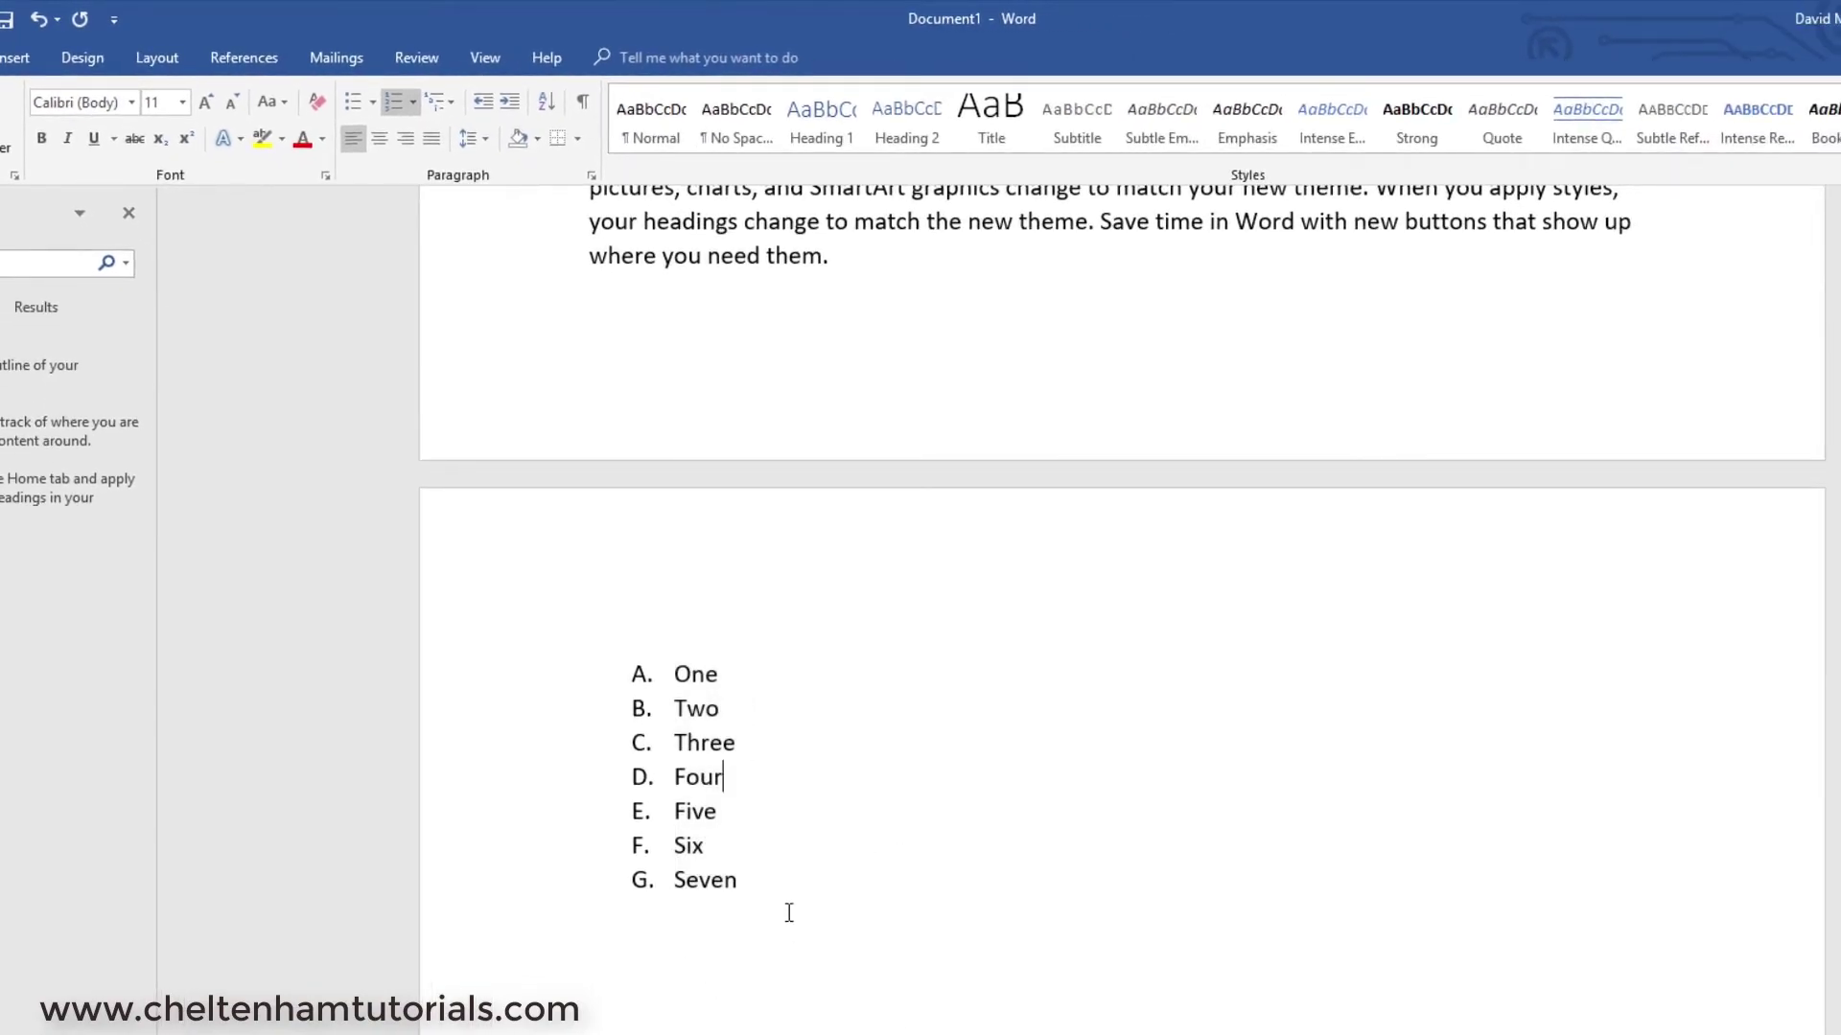
left_click_drag(575, 705, 547, 675)
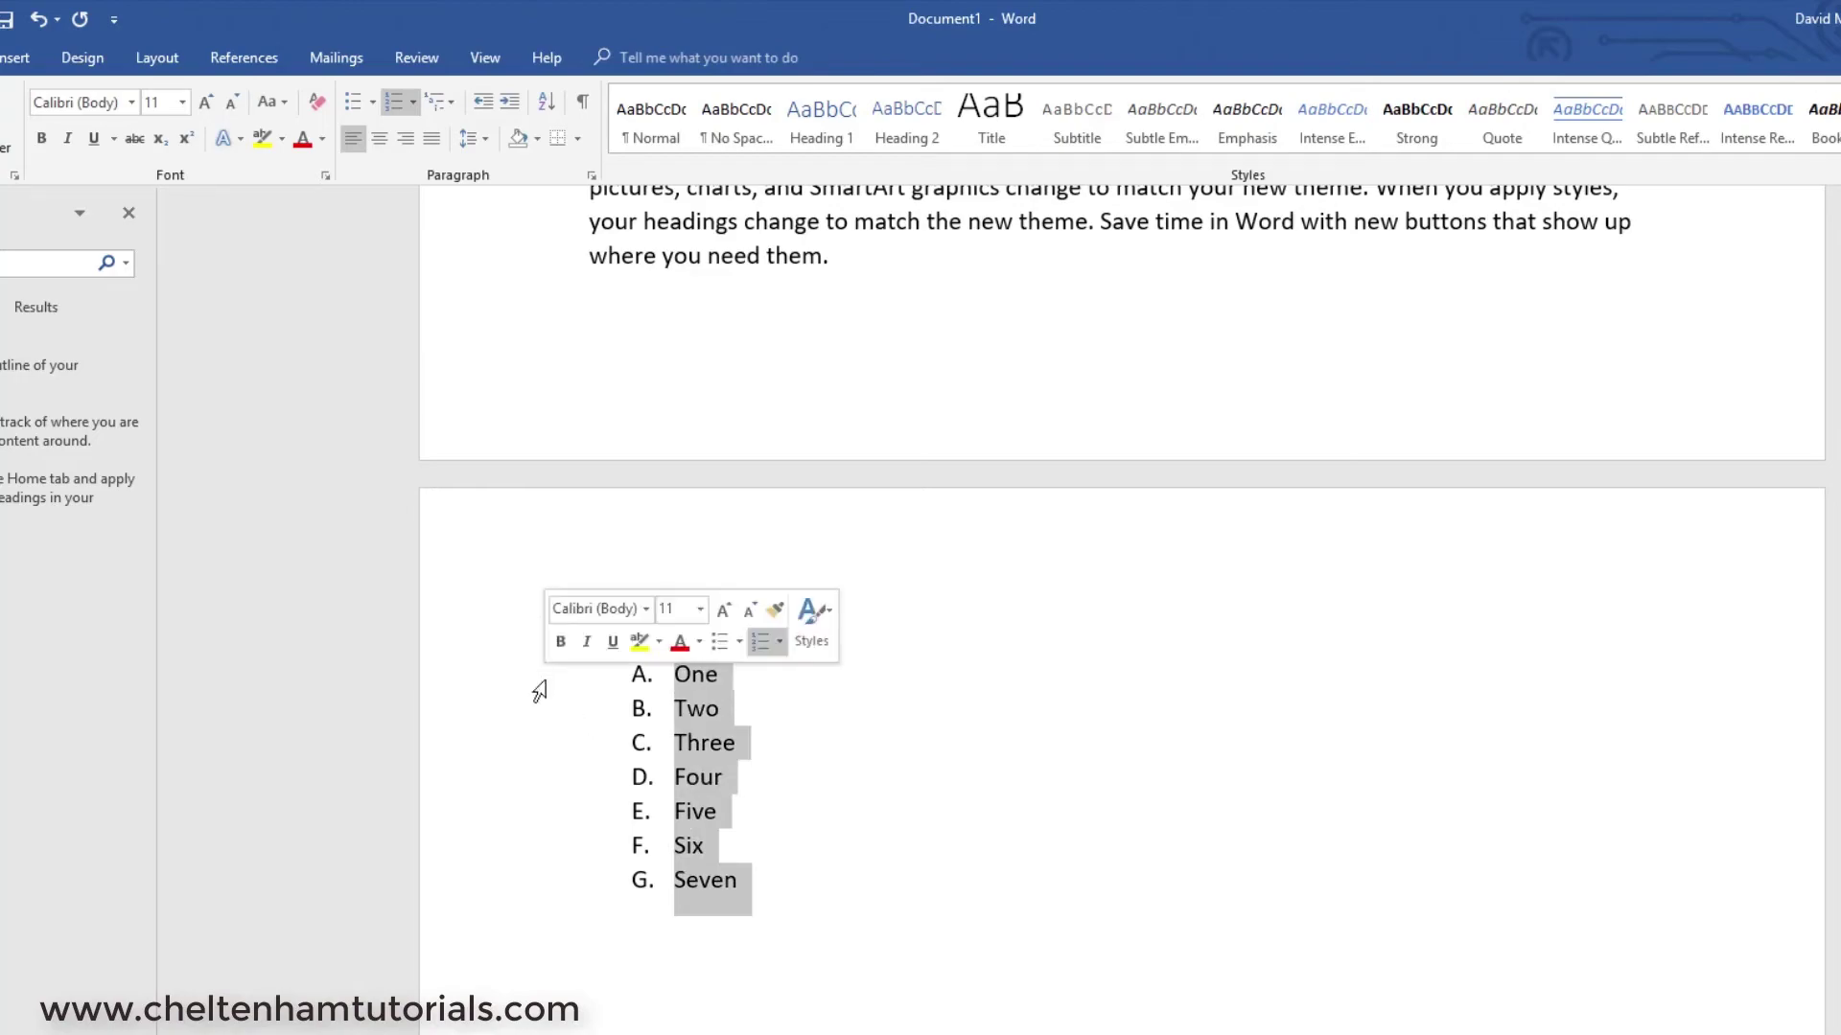
left_click(343, 102)
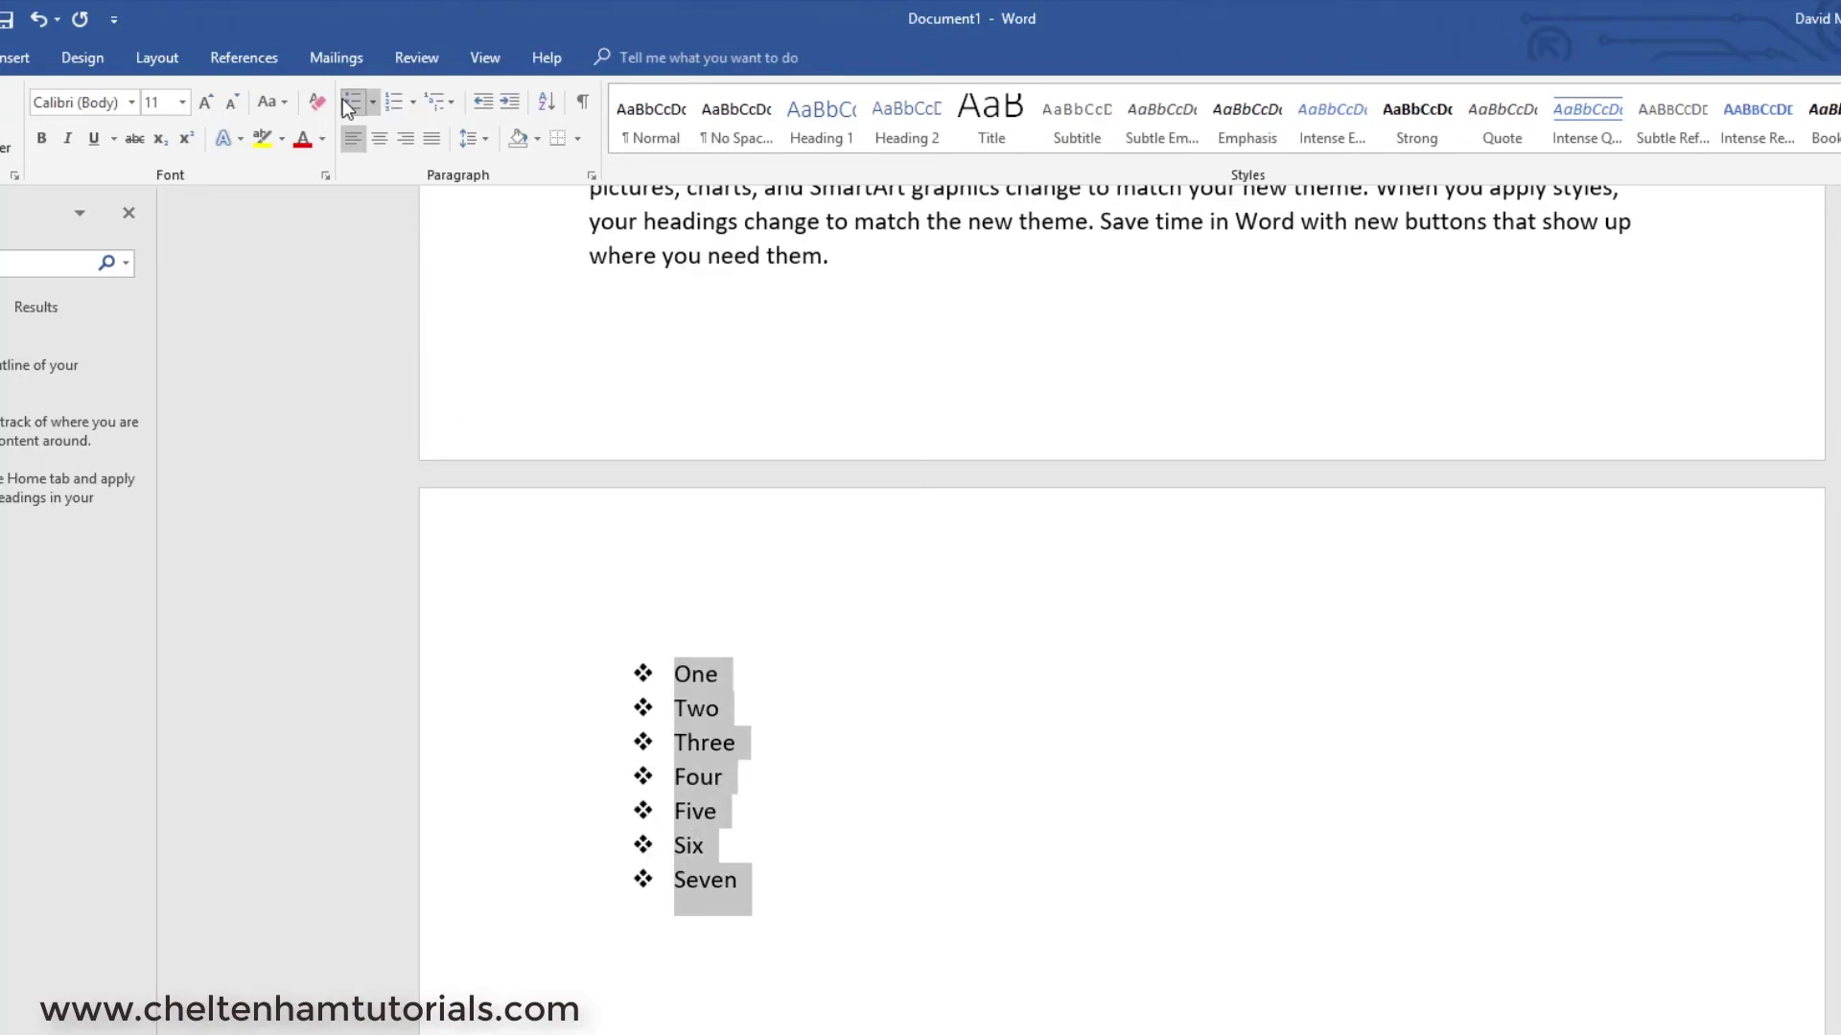
left_click(396, 101)
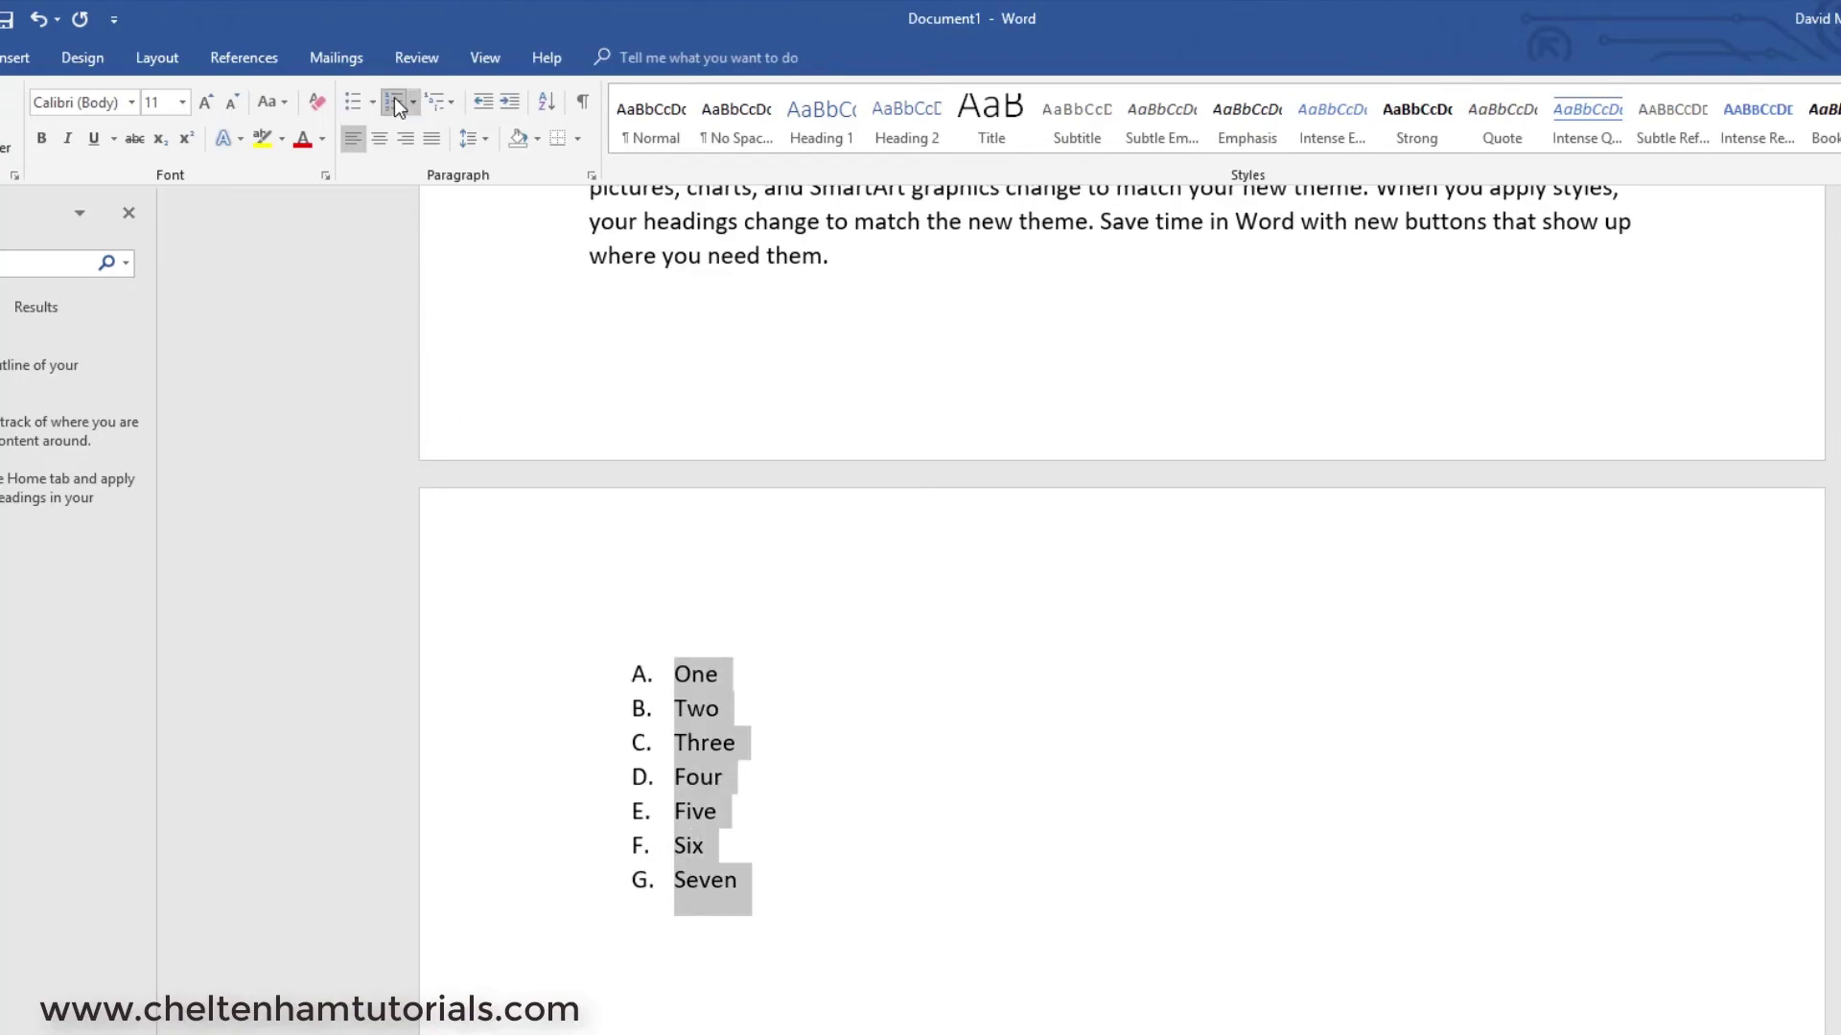
left_click(412, 100)
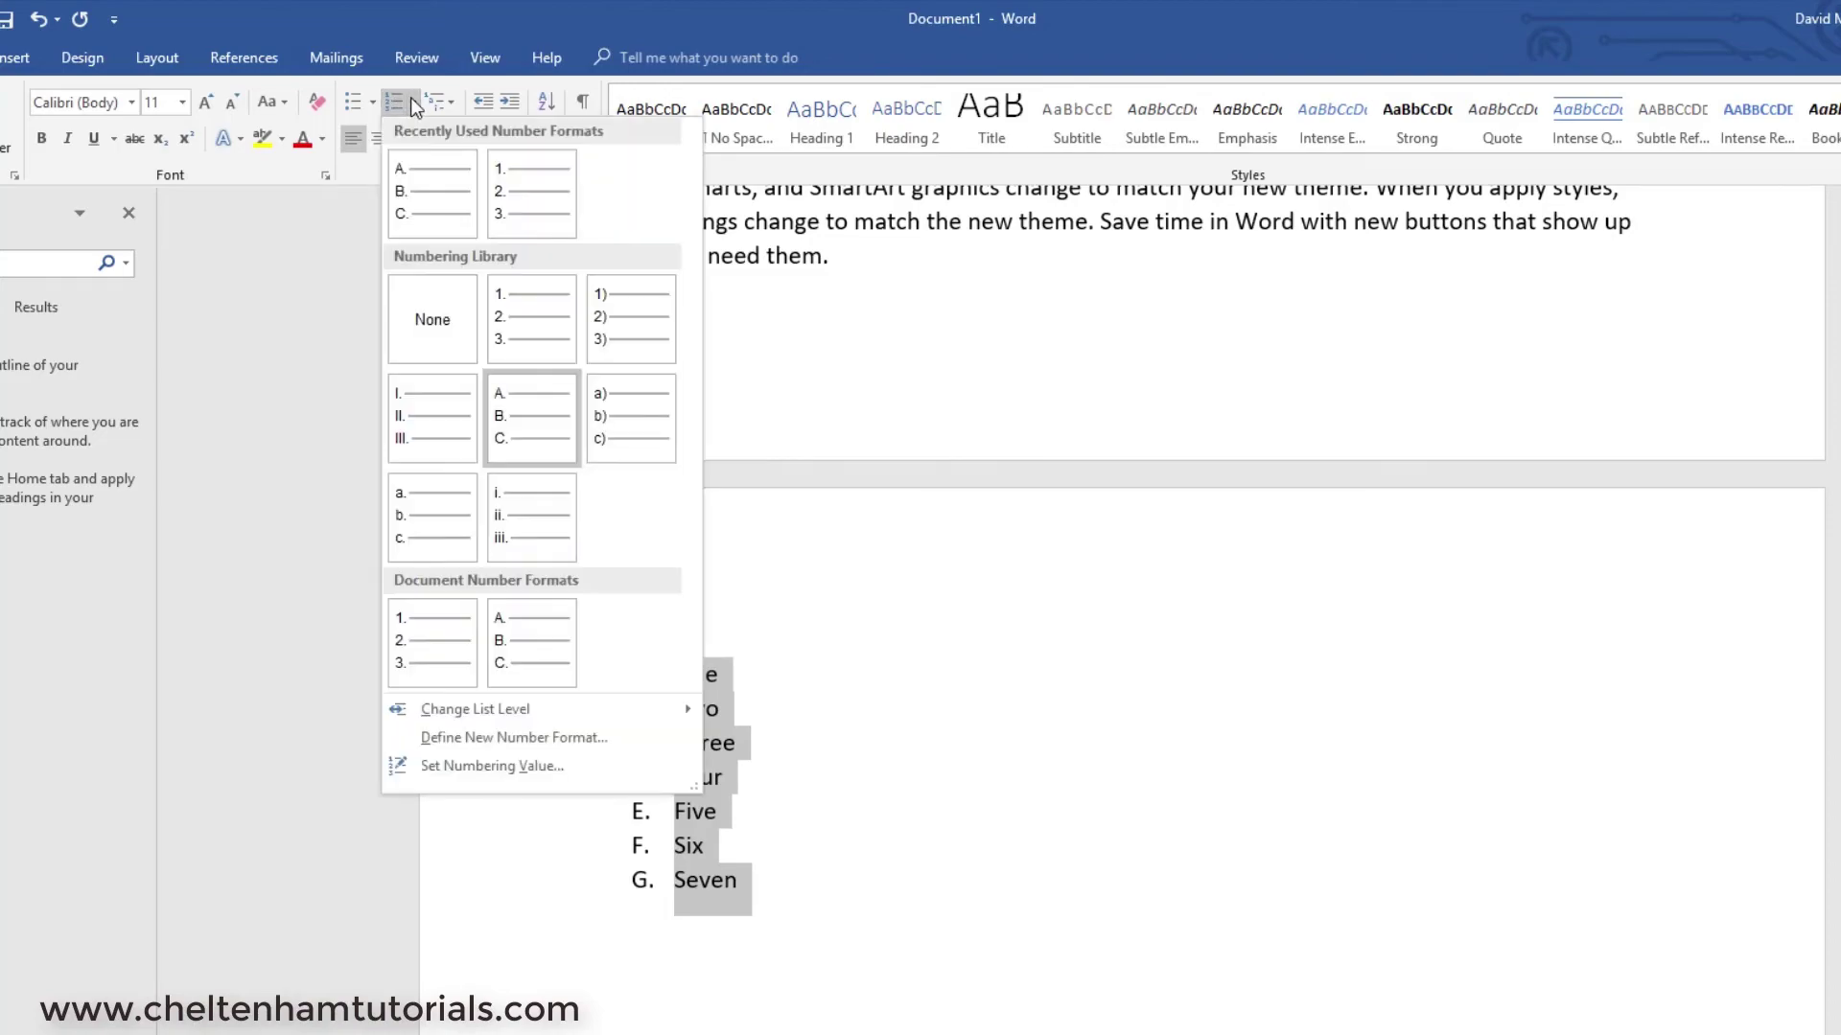
left_click(525, 197)
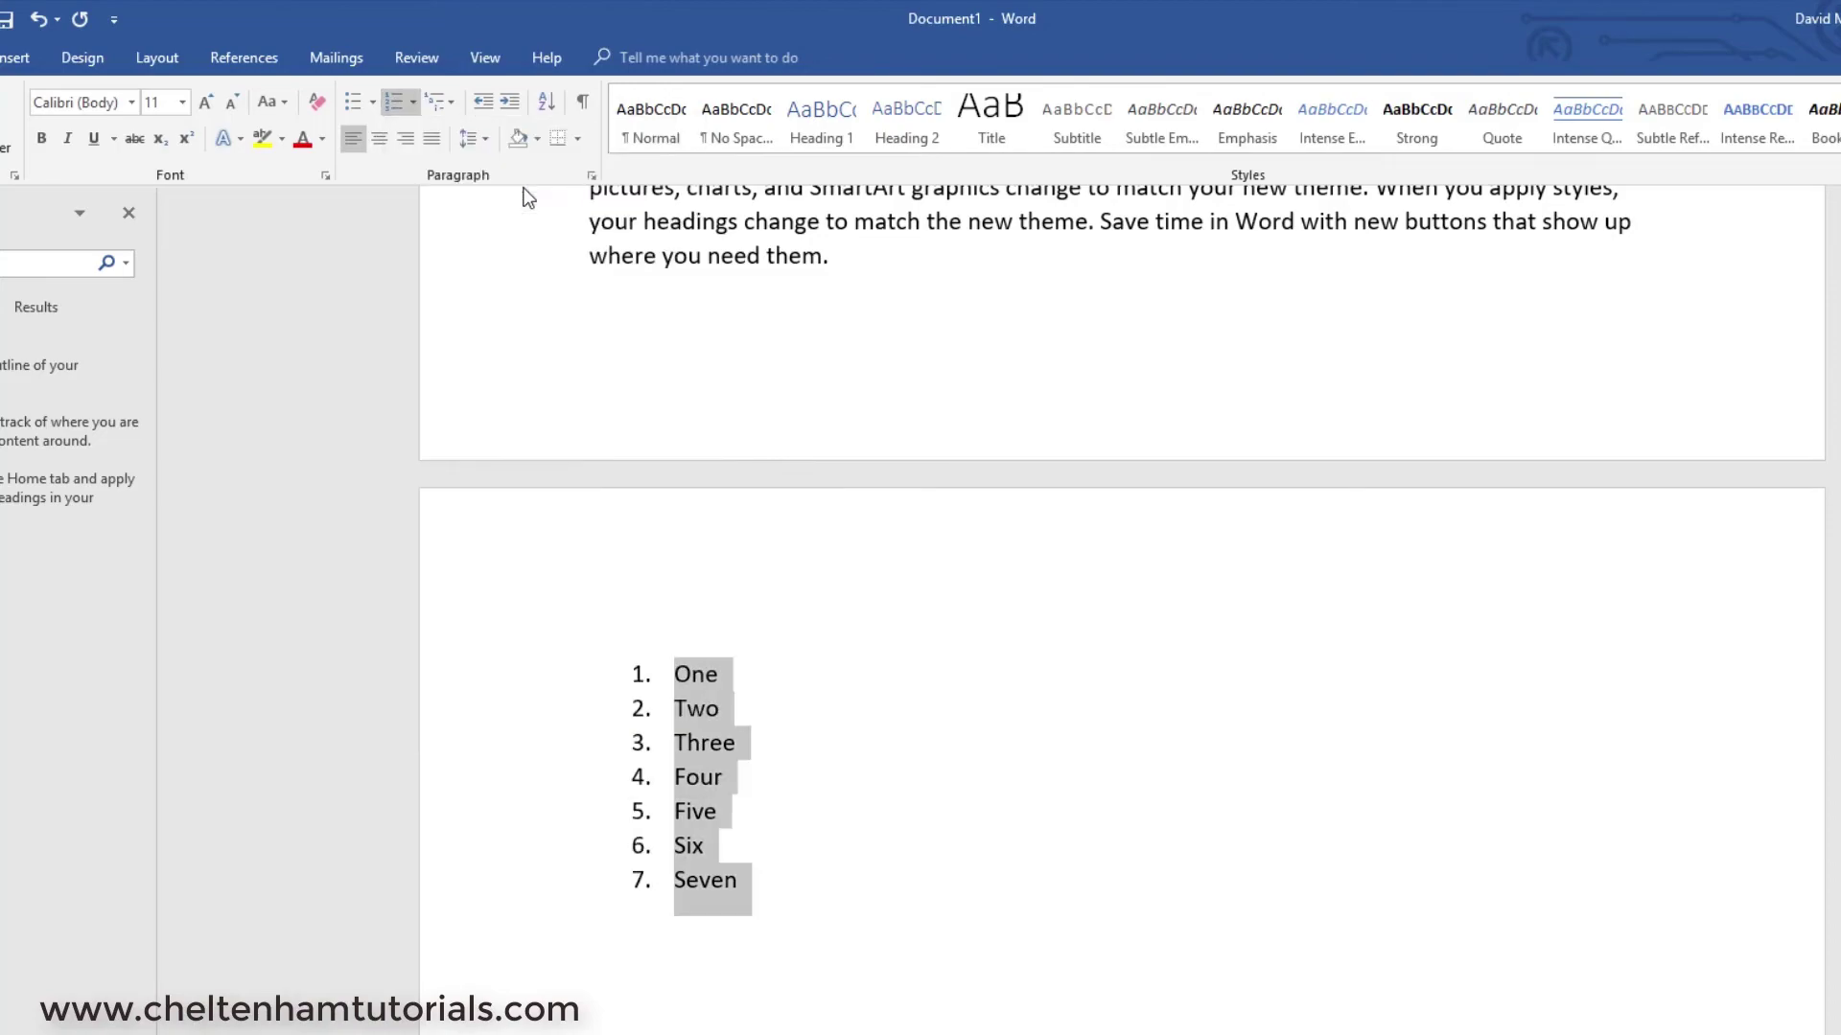